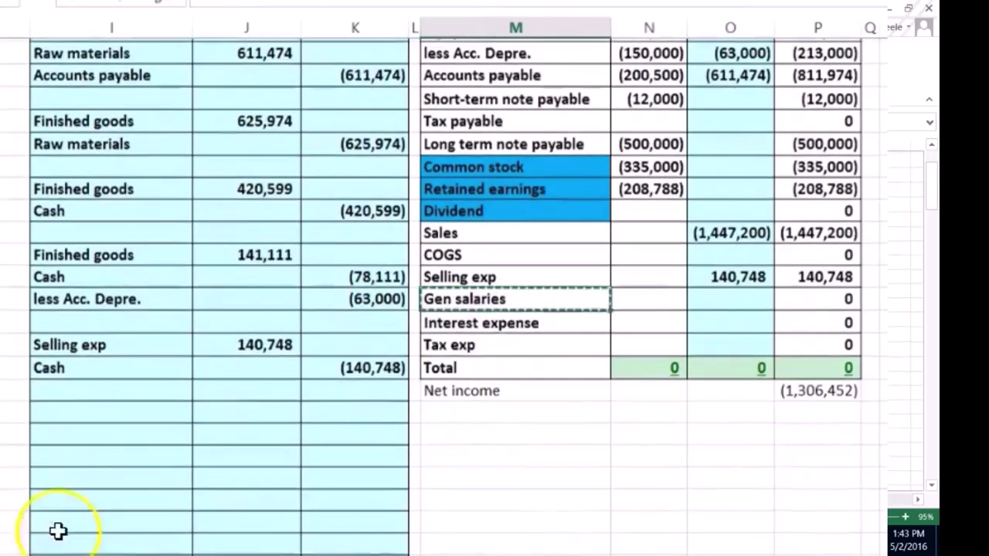
# - Paste the copied Gen salaries label as values into journal cell I23 and enter Cash beneath it in I24
pyautogui.click(95, 406)
pyautogui.rightClick(94, 409)
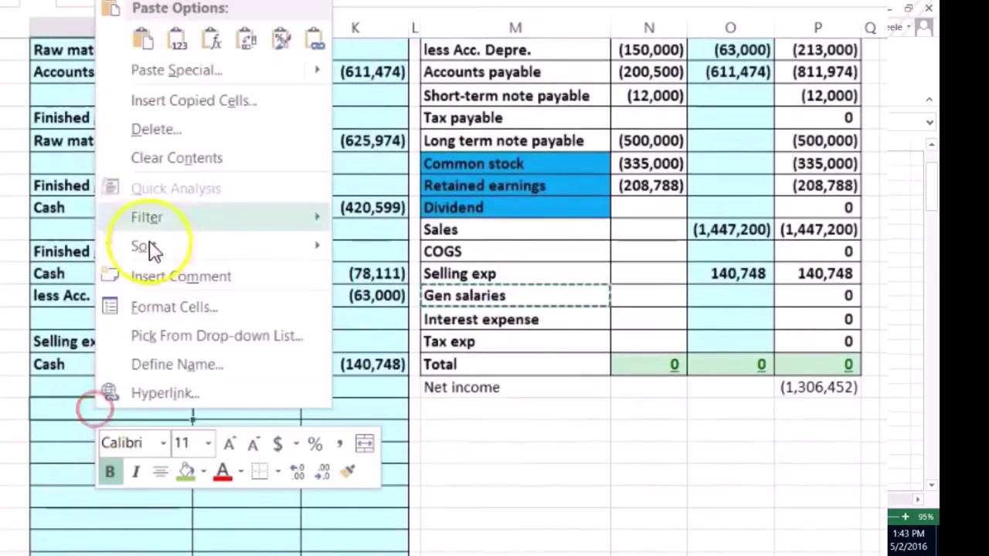
pyautogui.click(177, 39)
pyautogui.click(102, 438)
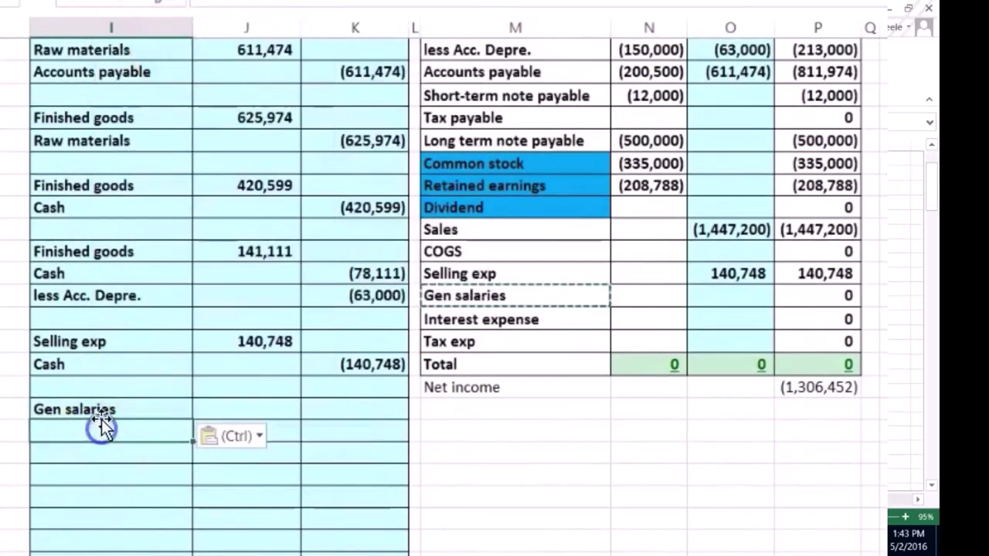
pyautogui.write('Cash')
pyautogui.press('Up')
pyautogui.press('Right')
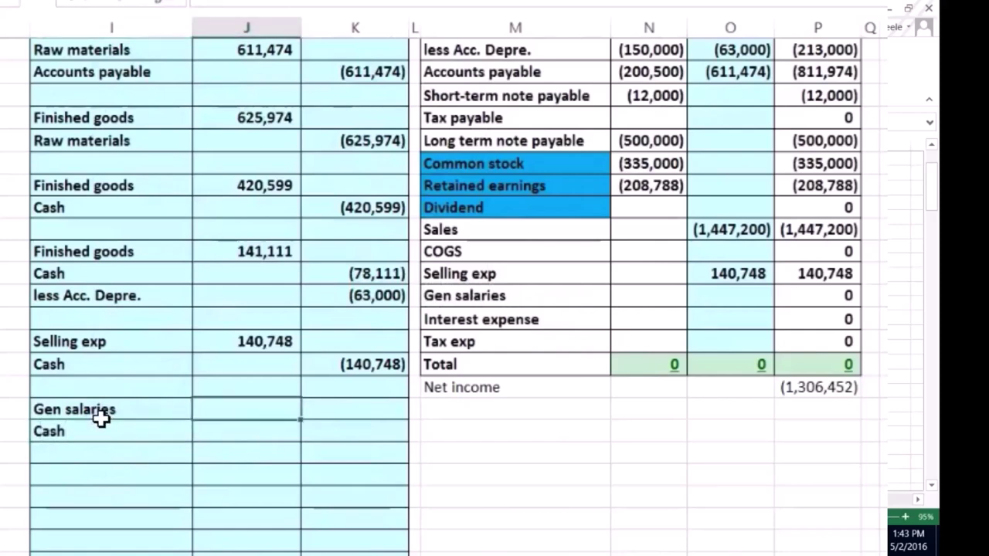
# - Link the Gen salaries debit in J23 to the quarter's total Salaries in the general and administrative expense budget
pyautogui.write('=')
pyautogui.press('Left')
pyautogui.press('Left')
pyautogui.press('Left')
pyautogui.press('Left')
pyautogui.press('Left')
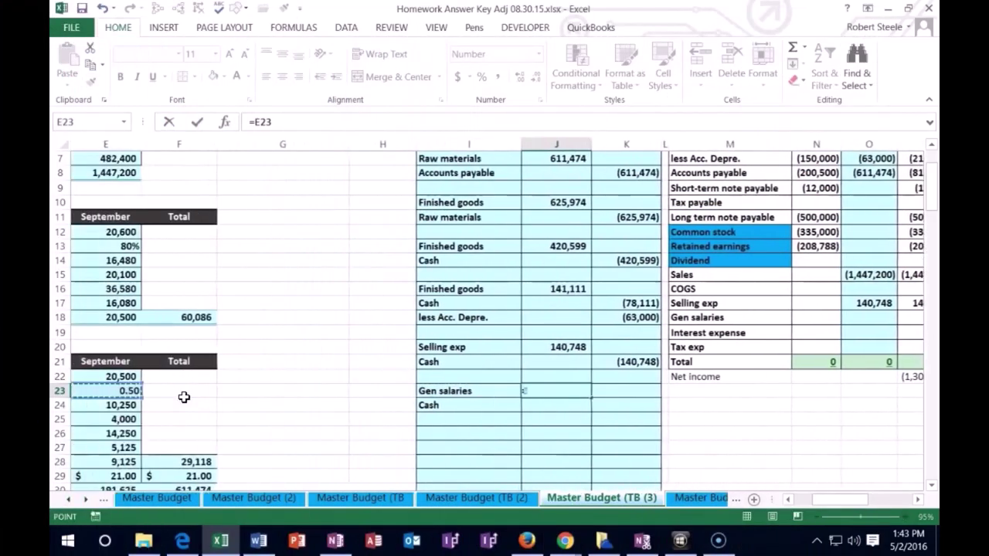
pyautogui.press('Left')
pyautogui.press('Left')
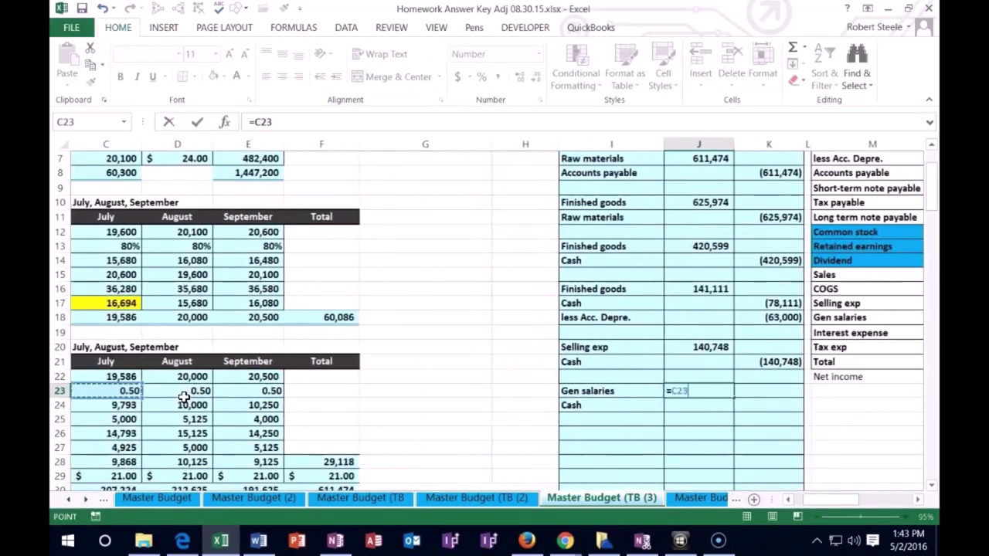
pyautogui.scroll(-10, 205, 380)
pyautogui.scroll(-11, 223, 394)
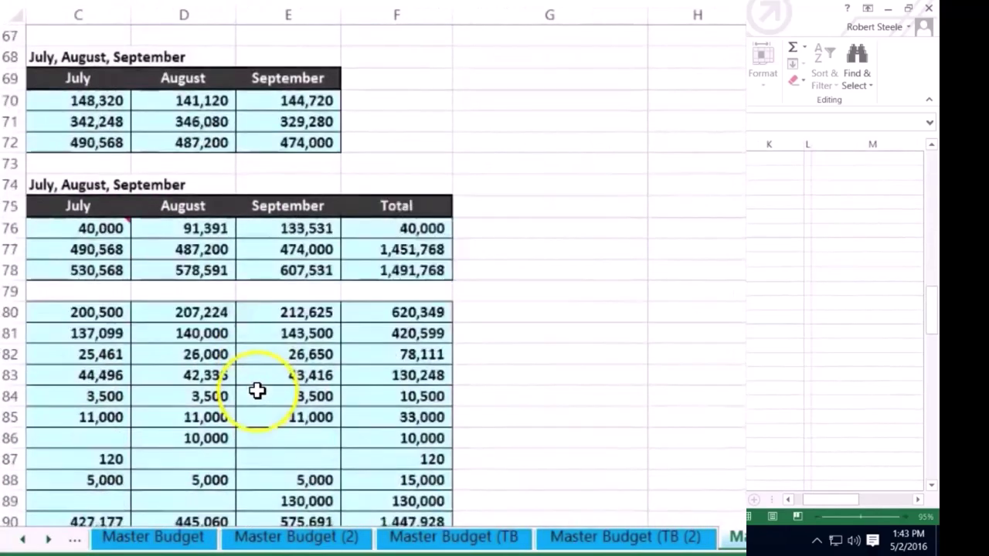
pyautogui.scroll(3, 258, 394)
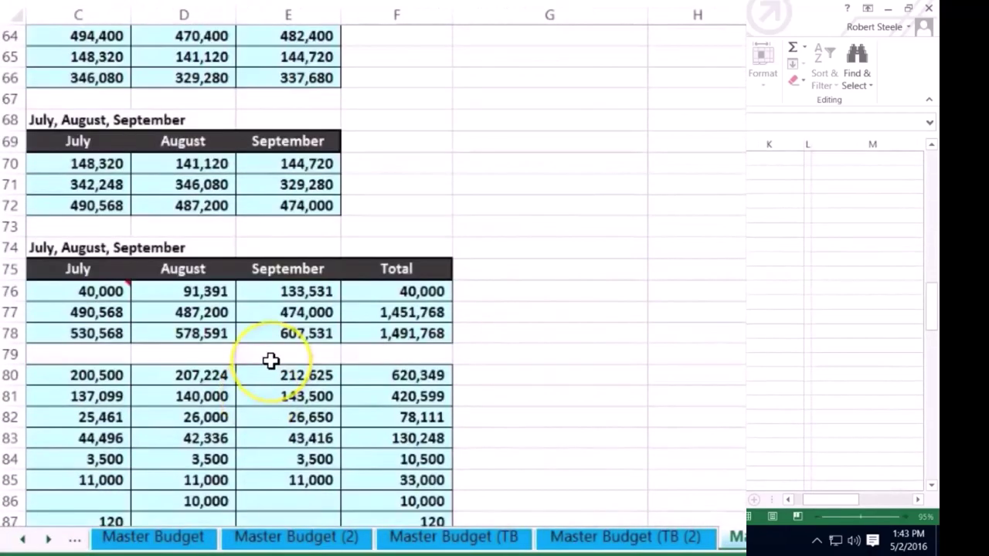
pyautogui.press('Return')
pyautogui.scroll(-10, 309, 360)
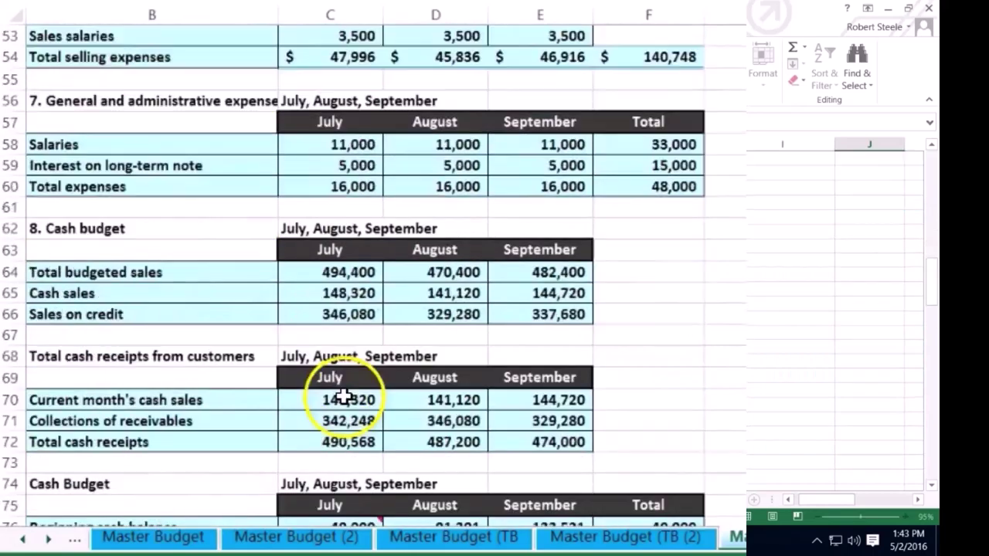
pyautogui.scroll(1, 200, 269)
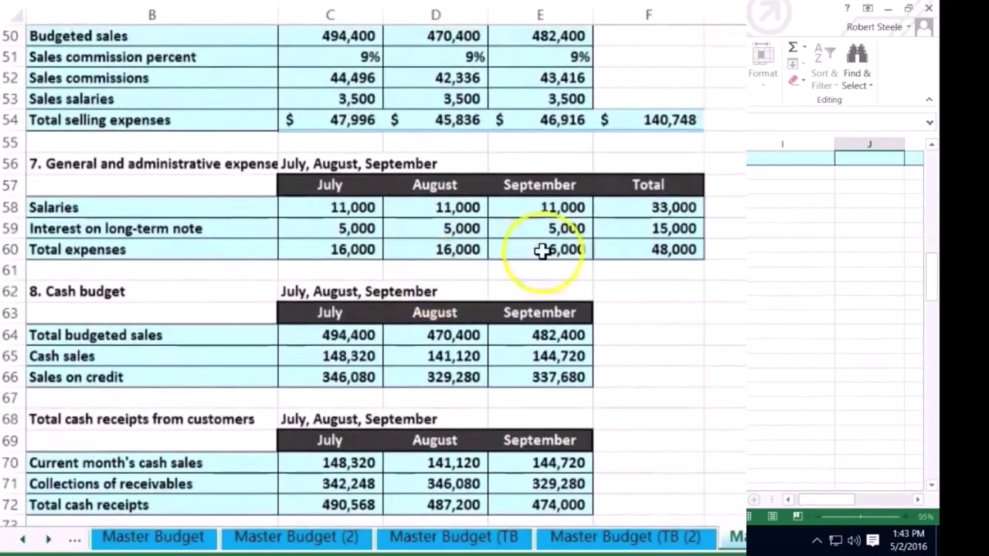
pyautogui.click(640, 207)
pyautogui.hotkey('ctrl', 'c')
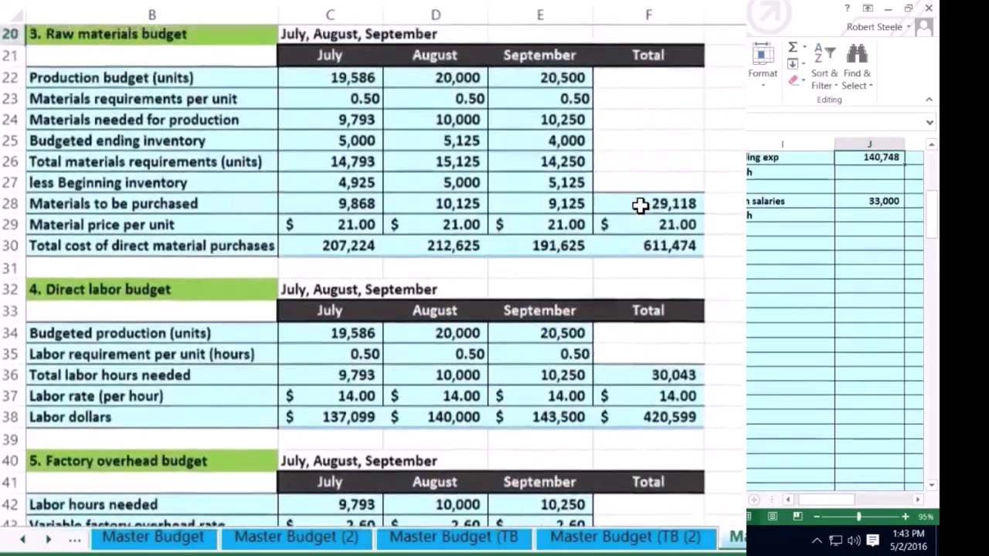
# - Credit Cash in K24 with the negative of the Gen salaries debit
pyautogui.press('Down')
pyautogui.press('Left')
pyautogui.write('-')
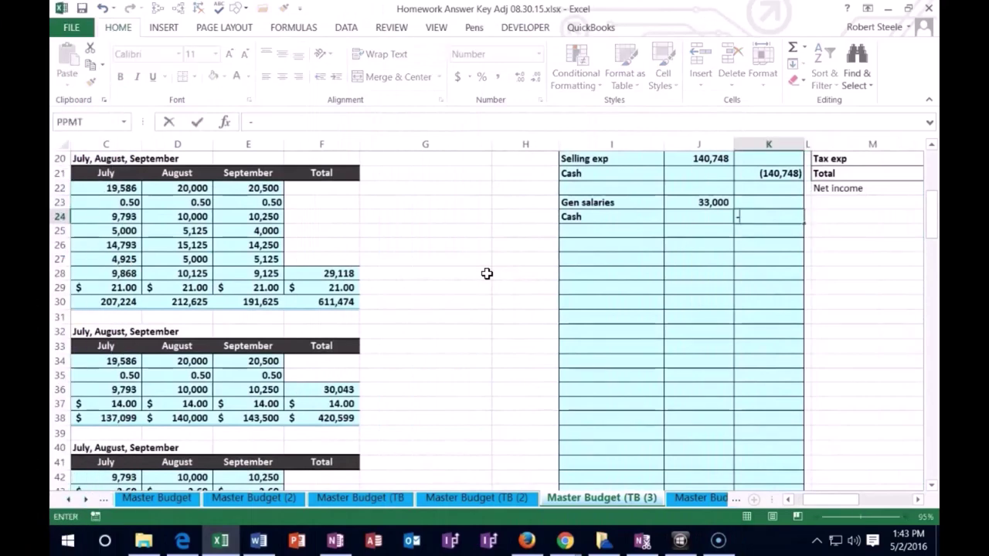
pyautogui.press('Return')
# - Link the Gen salaries adjustment in trial balance cell O18 to the Gen salaries debit in the journal
pyautogui.press('Right')
pyautogui.press('Right')
pyautogui.press('Right')
pyautogui.press('Right')
pyautogui.press('Right')
pyautogui.press('Right')
pyautogui.press('Right')
pyautogui.press('Right')
pyautogui.press('Right')
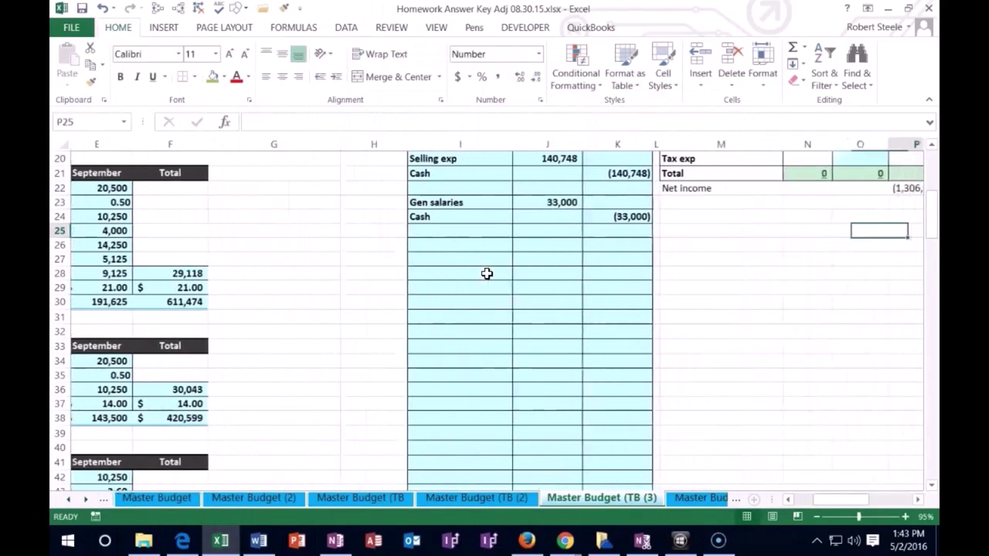
pyautogui.scroll(3, 494, 271)
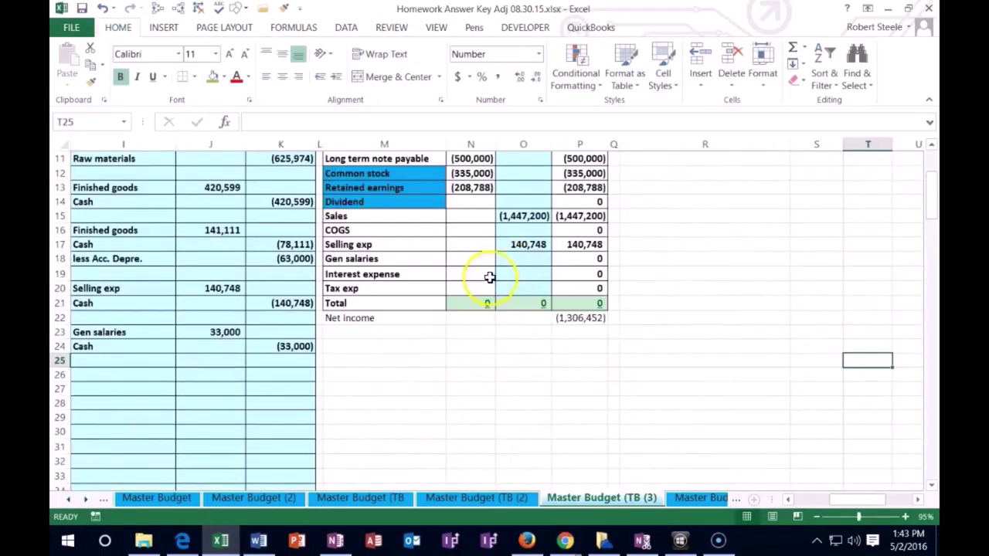
pyautogui.click(511, 259)
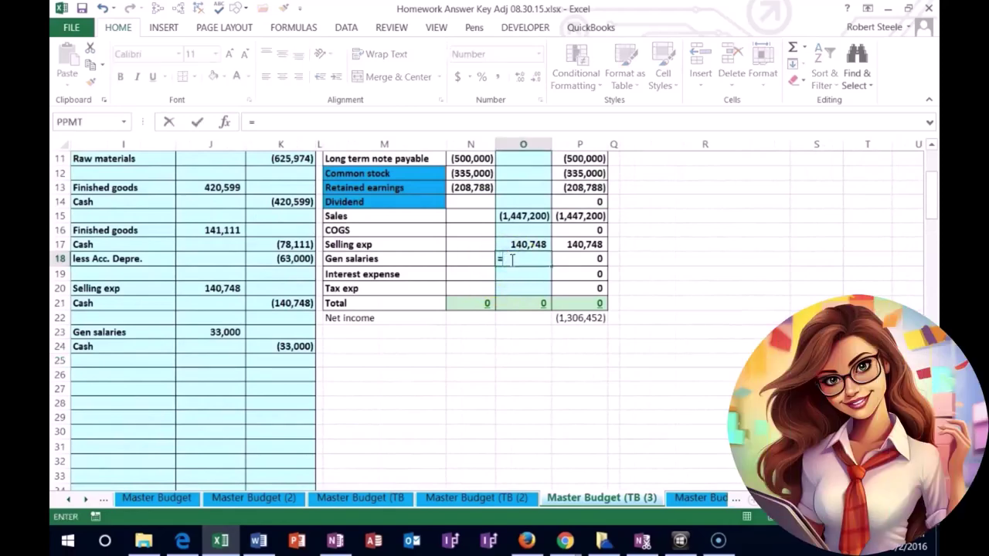
pyautogui.press('Return')
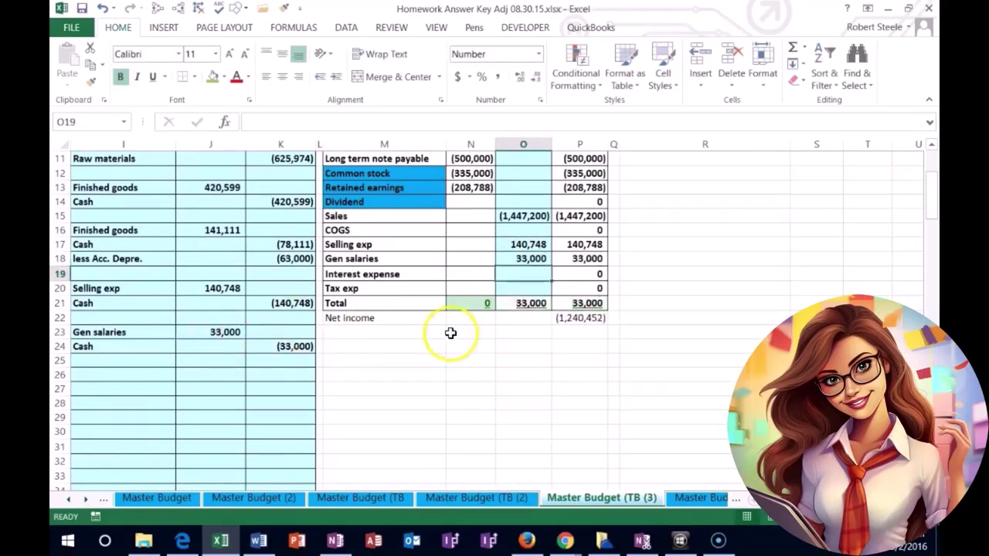
# - Add the new Cash credit in K24 to the trial balance Cash adjustment formula in O2
pyautogui.scroll(3, 452, 334)
pyautogui.doubleClick(514, 181)
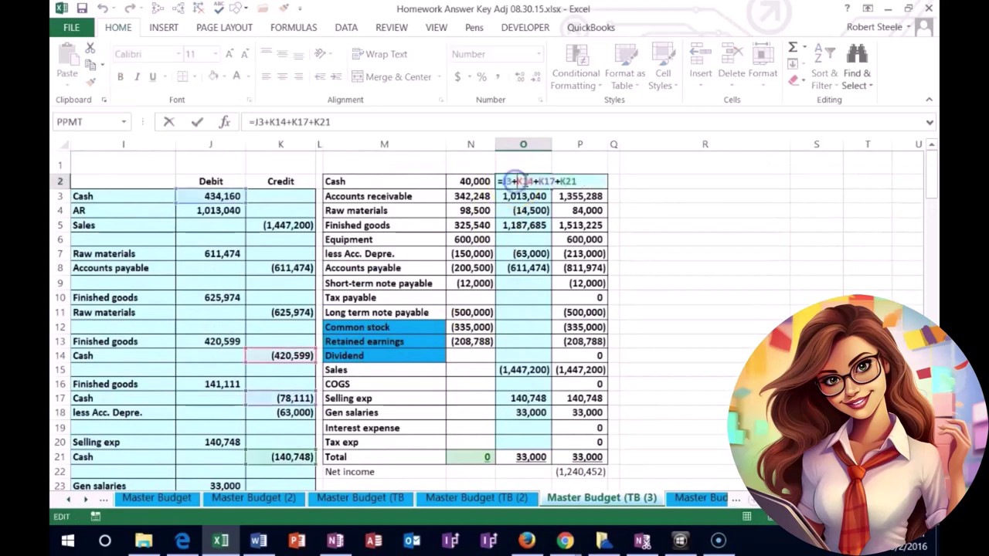
pyautogui.scroll(-3, 534, 260)
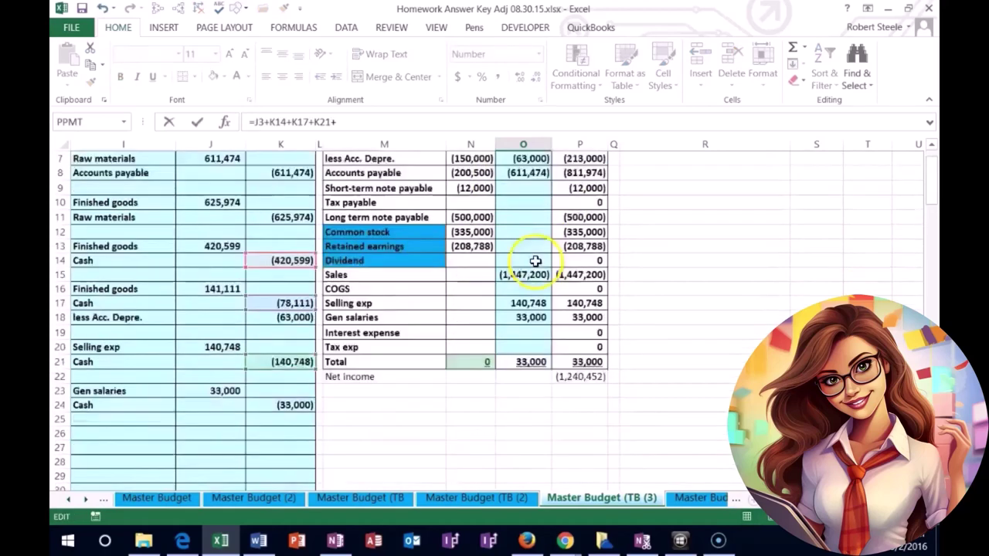
pyautogui.press('Return')
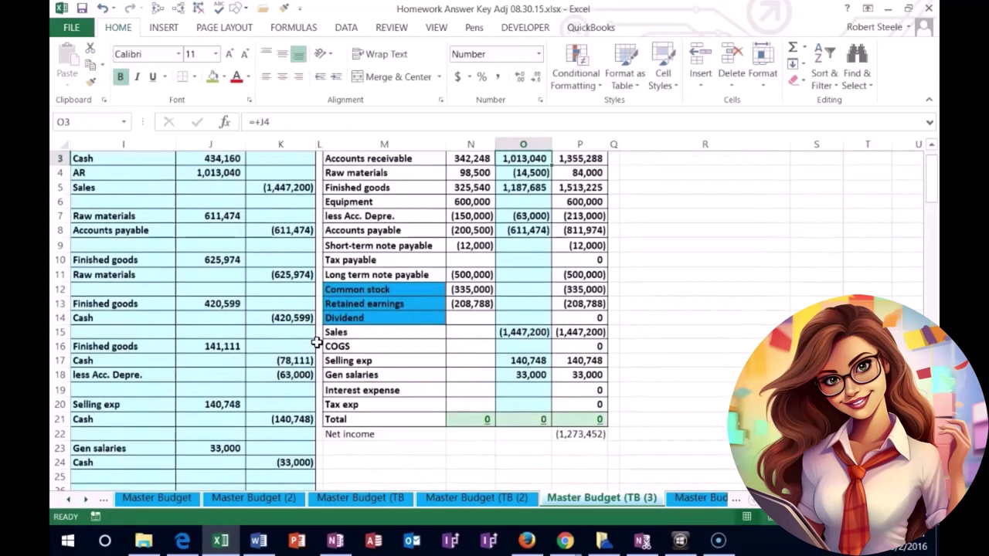
# - Fill the heading "7. General and administrative expense budget" in B56 with green
pyautogui.press('Left')
pyautogui.press('Left')
pyautogui.press('Left')
pyautogui.press('Left')
pyautogui.press('Left')
pyautogui.press('Left')
pyautogui.press('Left')
pyautogui.press('Left')
pyautogui.press('Left')
pyautogui.press('Left')
pyautogui.press('Left')
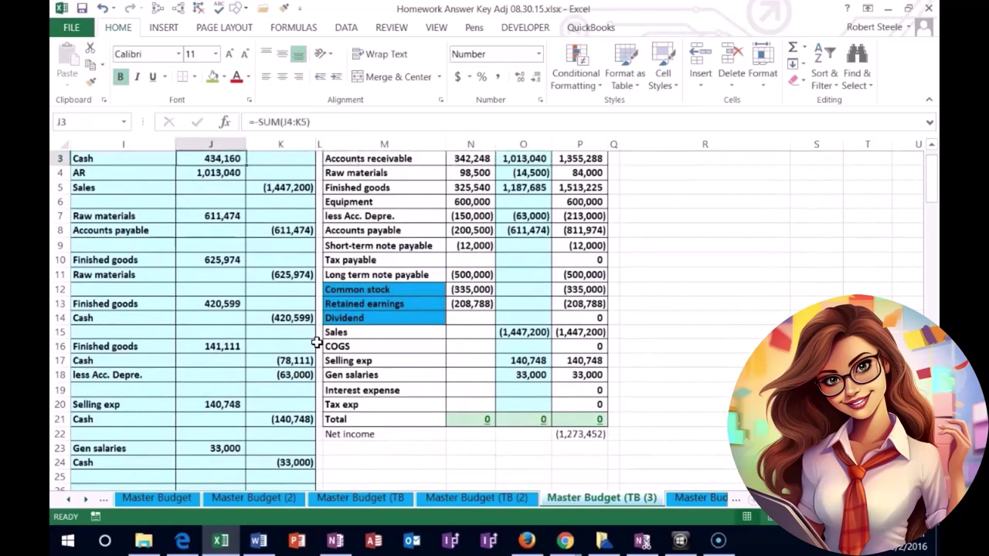
pyautogui.hscroll(-3, 317, 343)
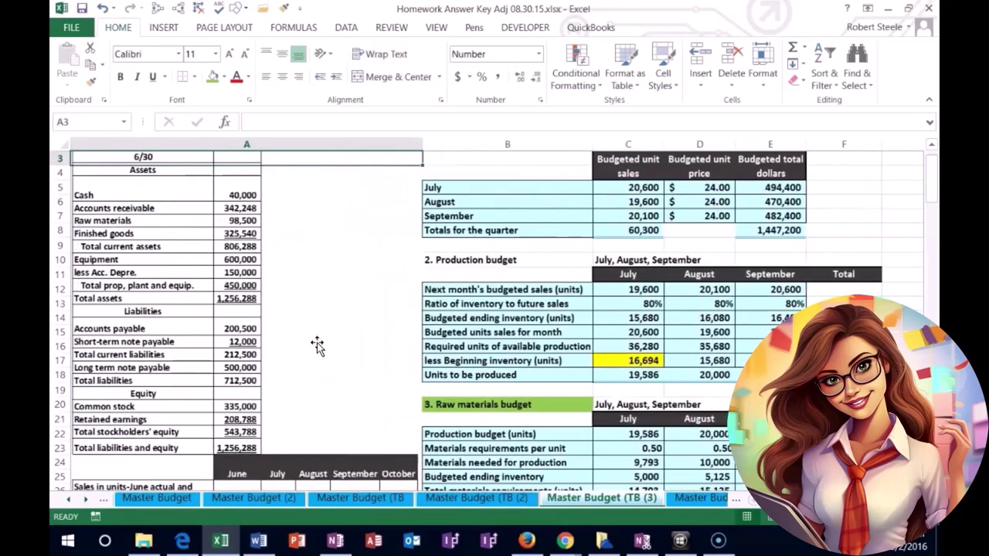
pyautogui.press('Right')
pyautogui.press('Right')
pyautogui.press('Right')
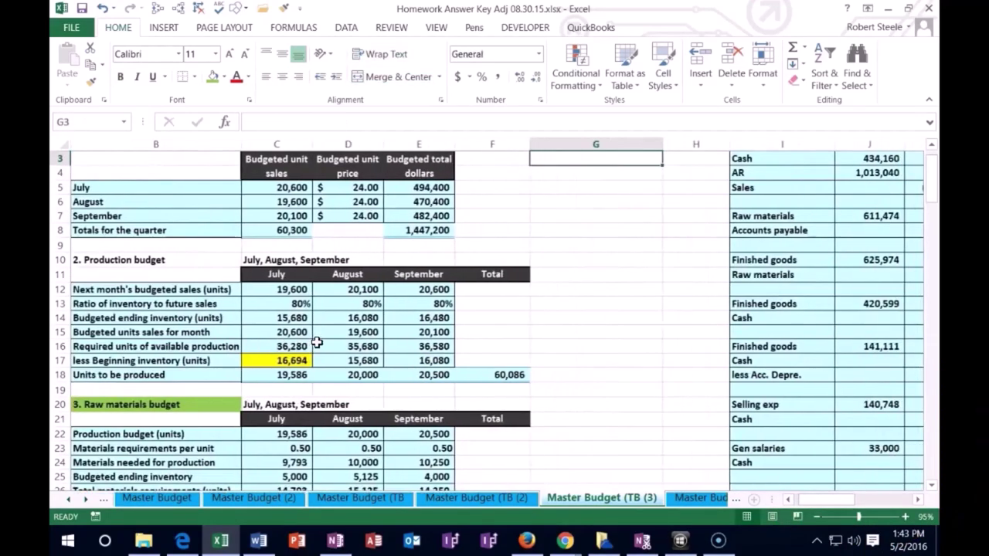
pyautogui.scroll(-10, 276, 404)
pyautogui.scroll(-8, 346, 342)
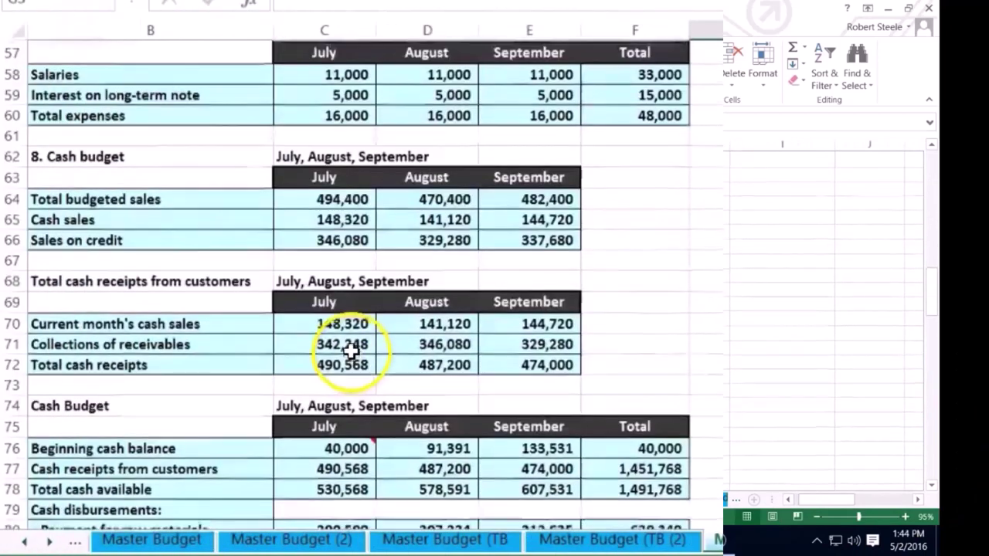
pyautogui.scroll(3, 349, 353)
pyautogui.rightClick(204, 221)
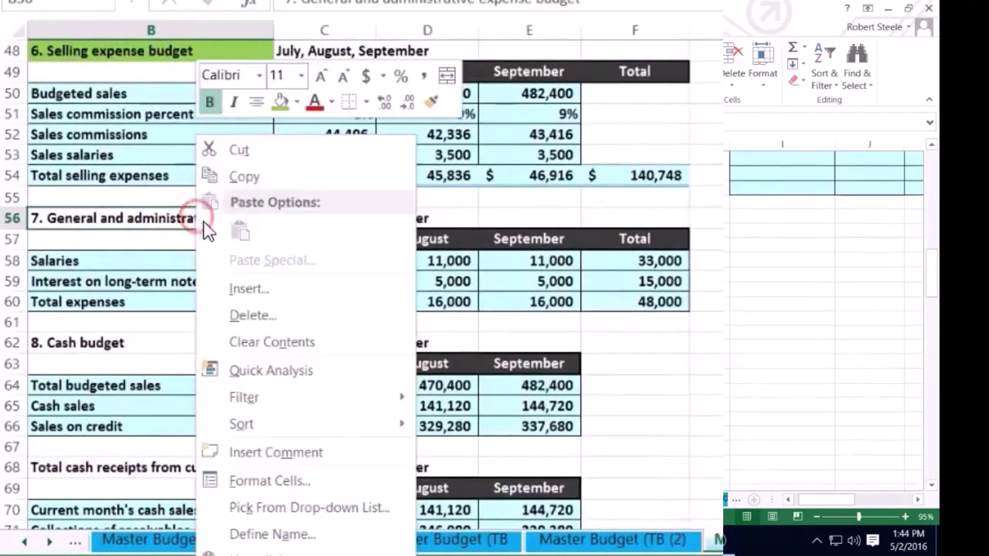
pyautogui.click(285, 110)
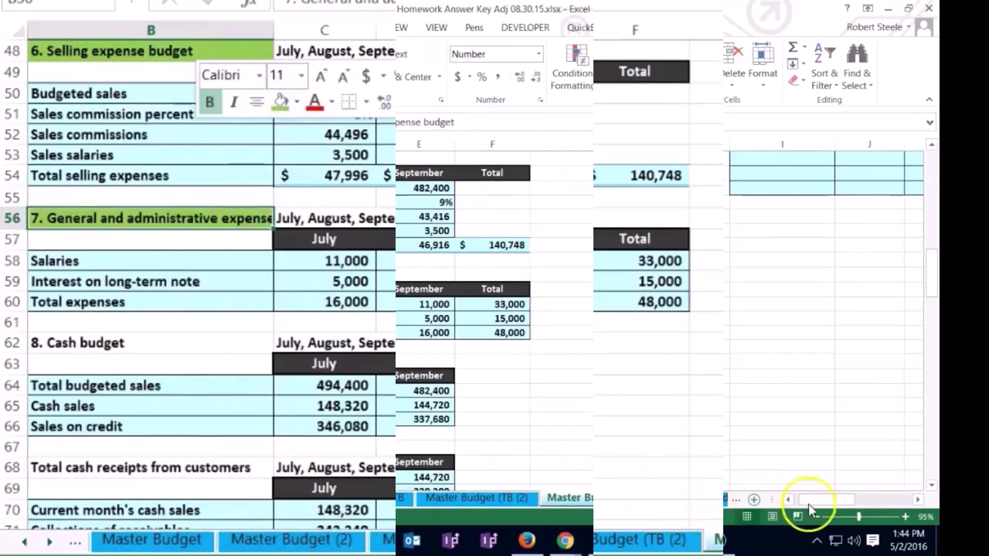
# - Copy the Interest expense label from the trial balance as values into journal cell I26 and enter a 15,000 debit beside it
pyautogui.click(869, 501)
pyautogui.scroll(13, 563, 412)
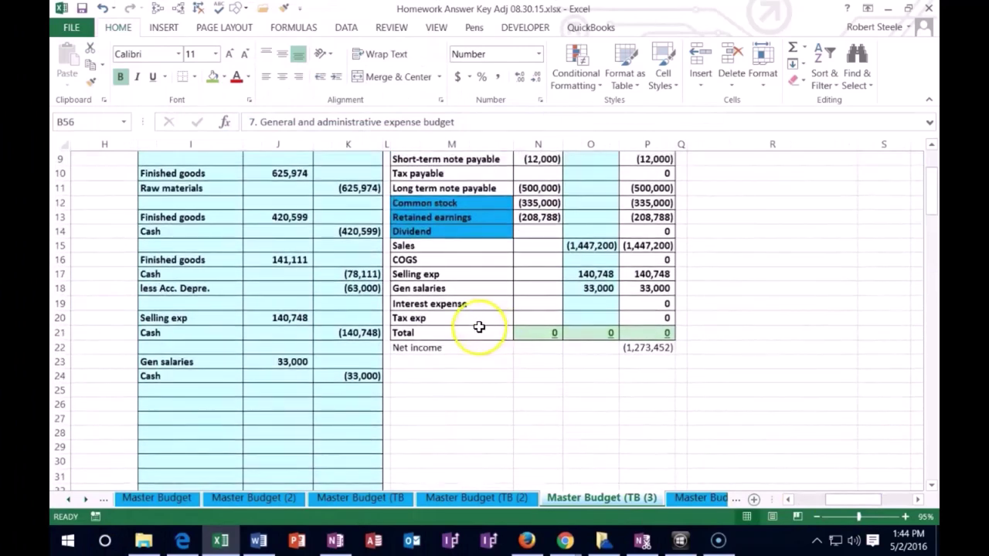
pyautogui.rightClick(452, 310)
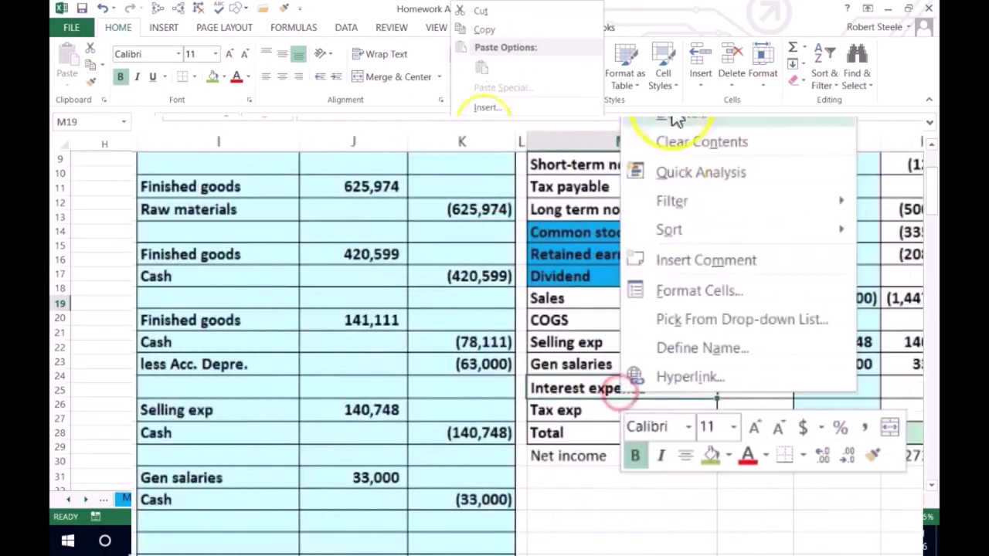
pyautogui.click(486, 26)
pyautogui.rightClick(206, 539)
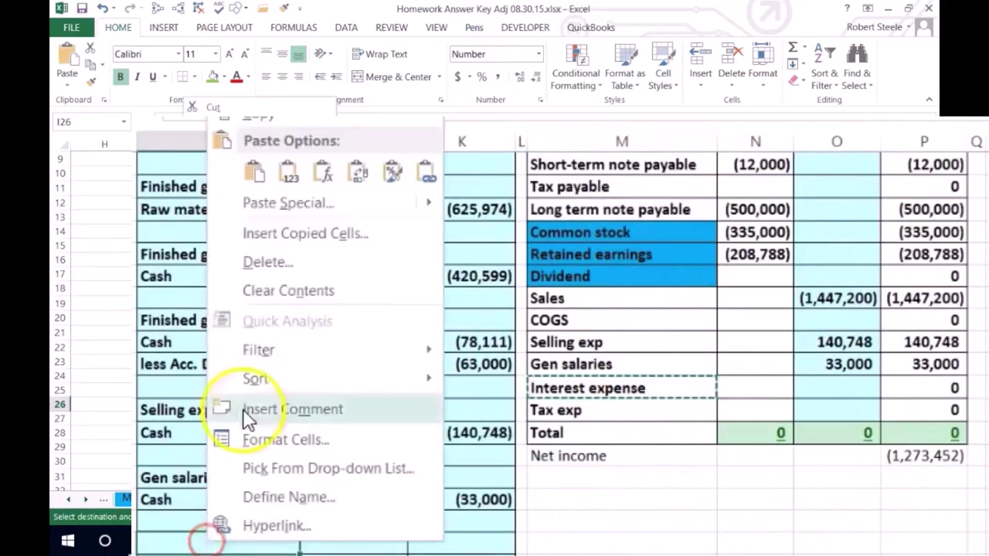
pyautogui.click(290, 176)
pyautogui.click(353, 543)
pyautogui.write('1')
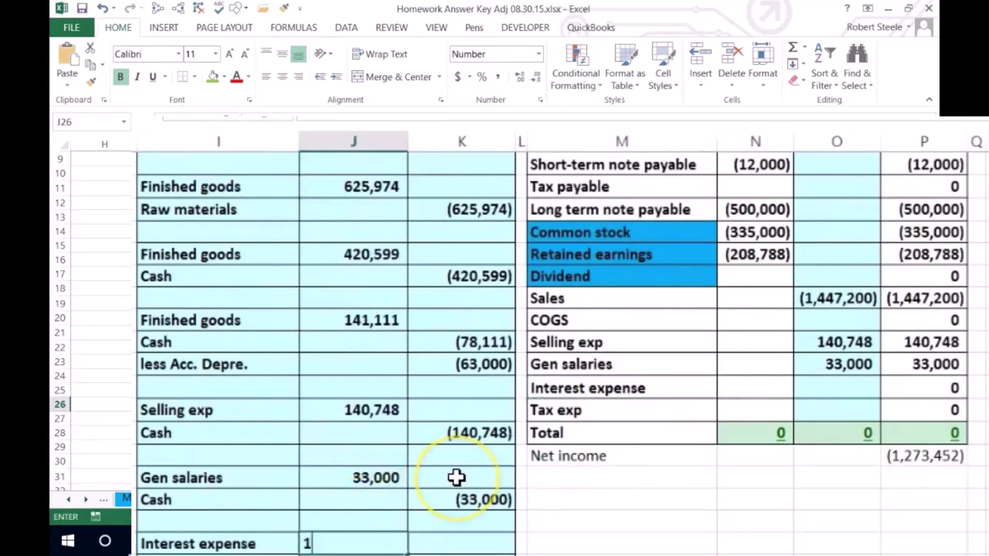
pyautogui.write('5600')
pyautogui.press('Return')
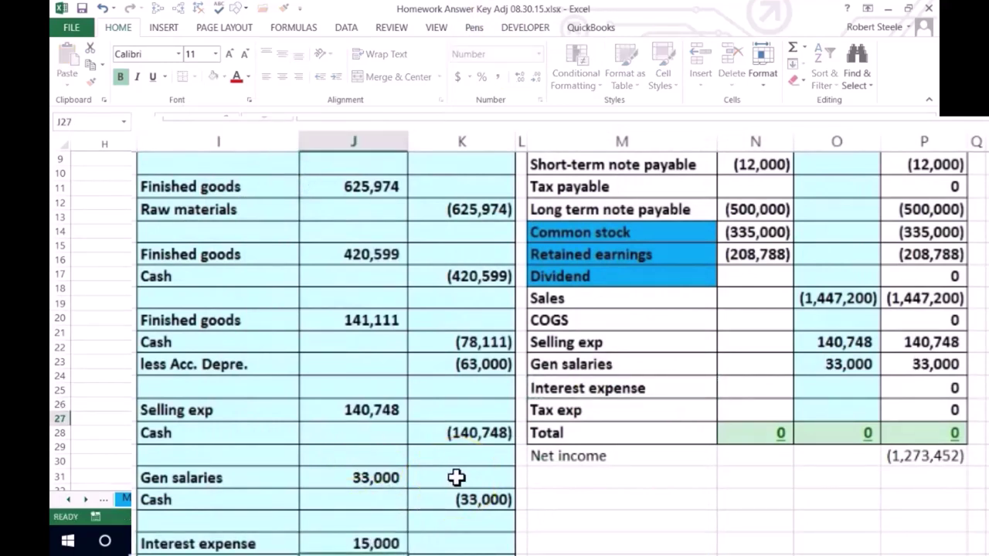
# - Enter the offsetting credit for the interest entry in K27 and its account label in I27
pyautogui.press('Right')
pyautogui.write('=')
pyautogui.press('Escape')
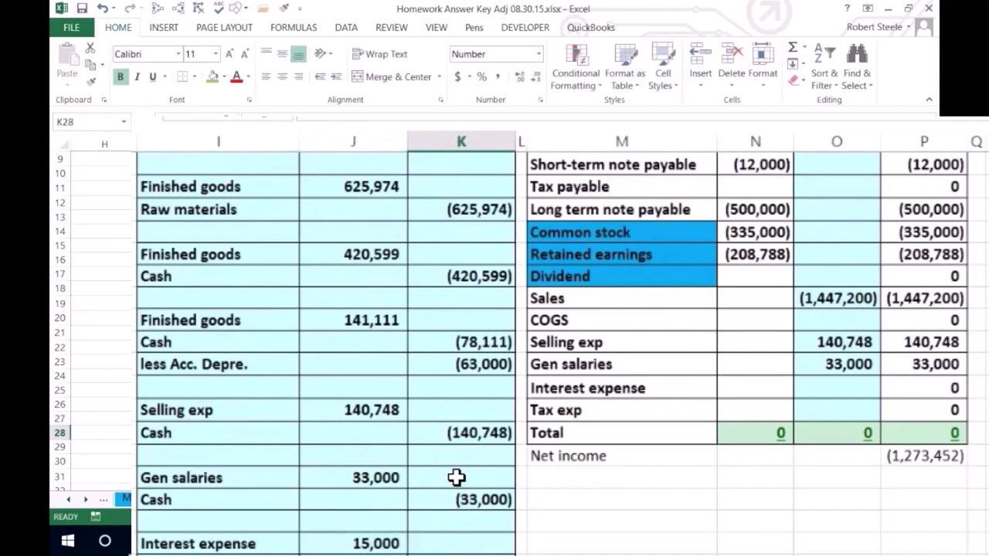
pyautogui.write('=')
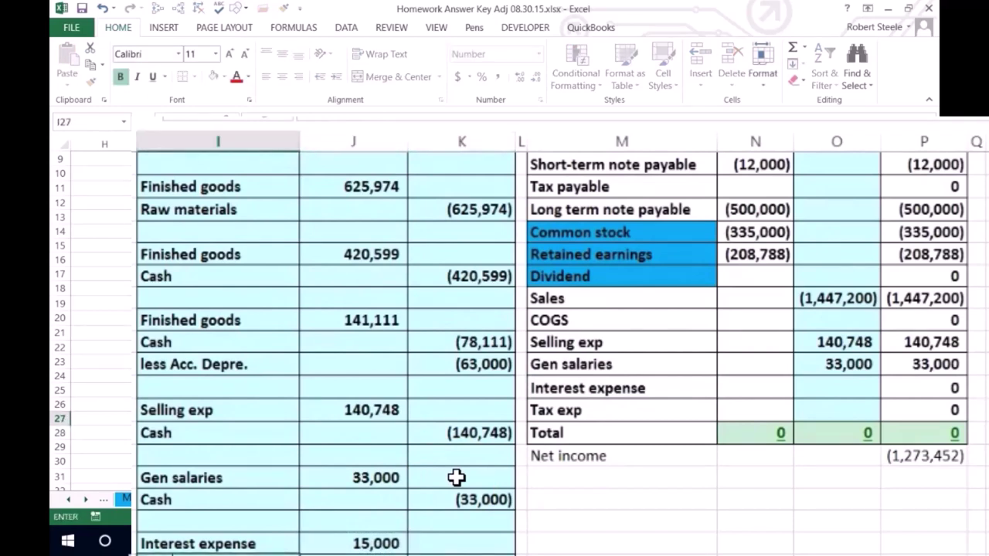
pyautogui.press('Return')
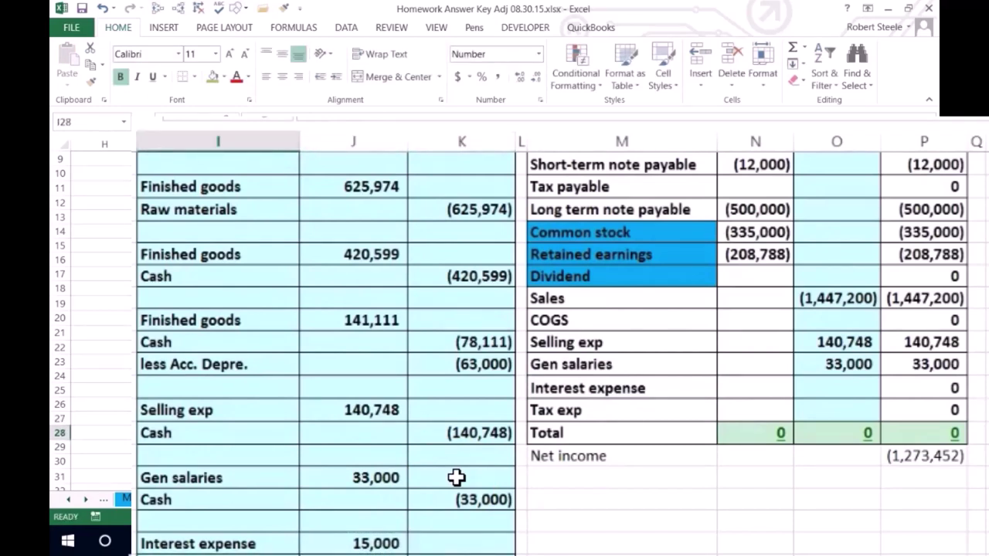
# - Link the Interest expense adjustment in trial balance cell O19 to the interest debit in the journal
pyautogui.click(853, 388)
pyautogui.write('=')
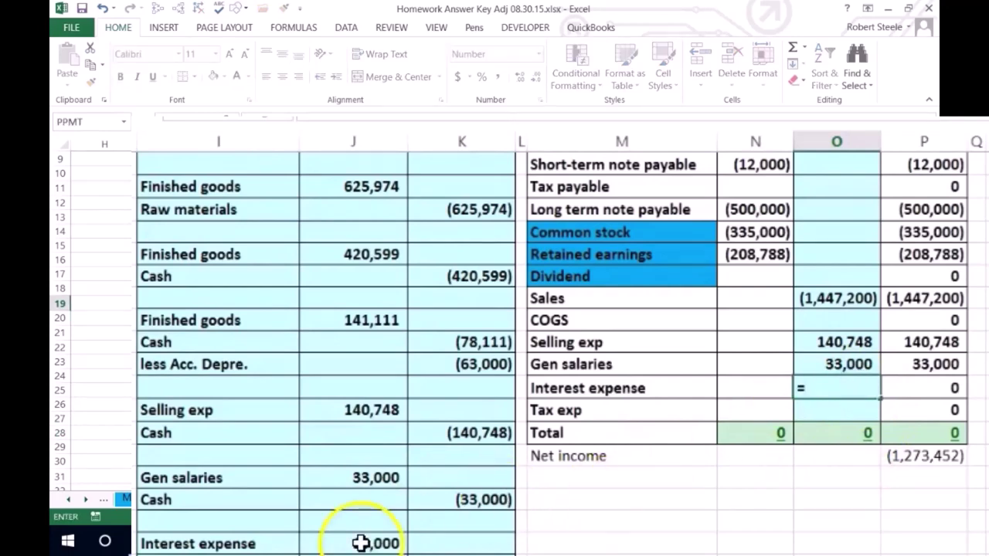
pyautogui.click(363, 543)
pyautogui.press('Return')
# - Add the interest entry's cash credit in K27 to the Cash adjustment formula in trial balance cell O2
pyautogui.scroll(3, 394, 541)
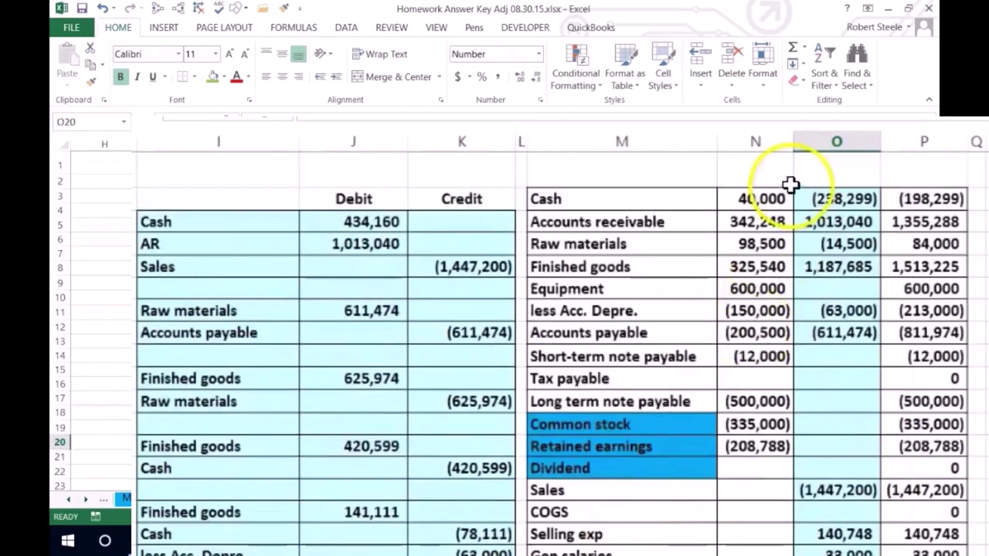
pyautogui.doubleClick(847, 201)
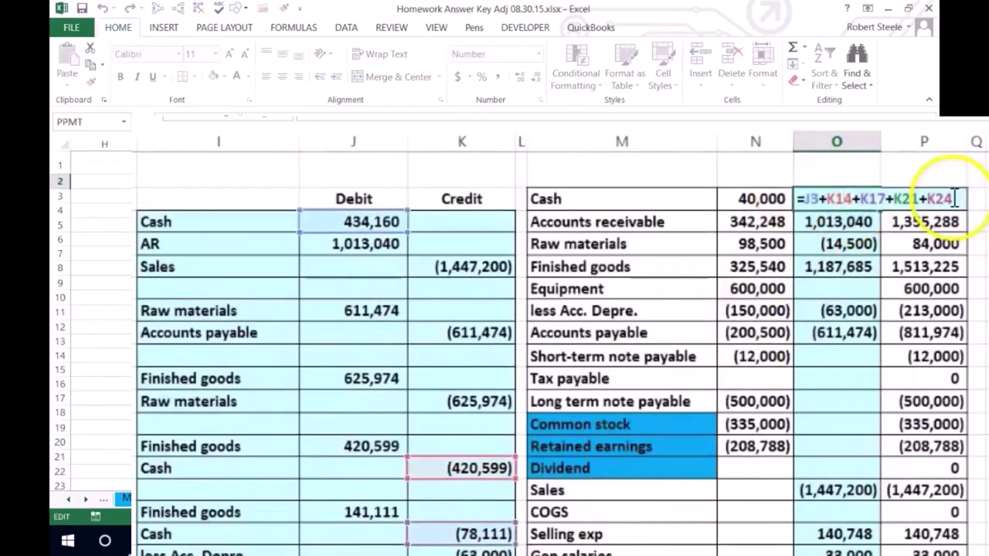
pyautogui.scroll(-4, 755, 360)
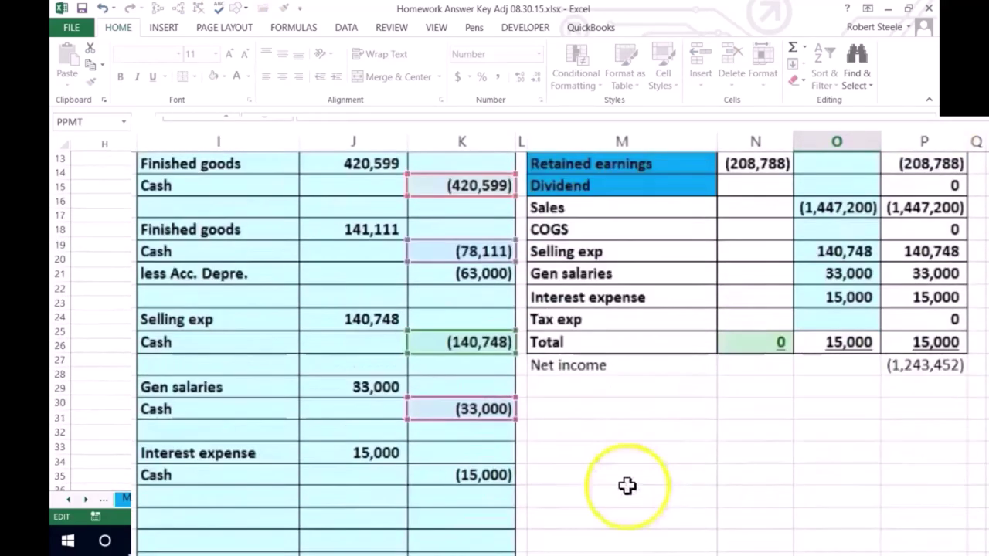
pyautogui.click(494, 478)
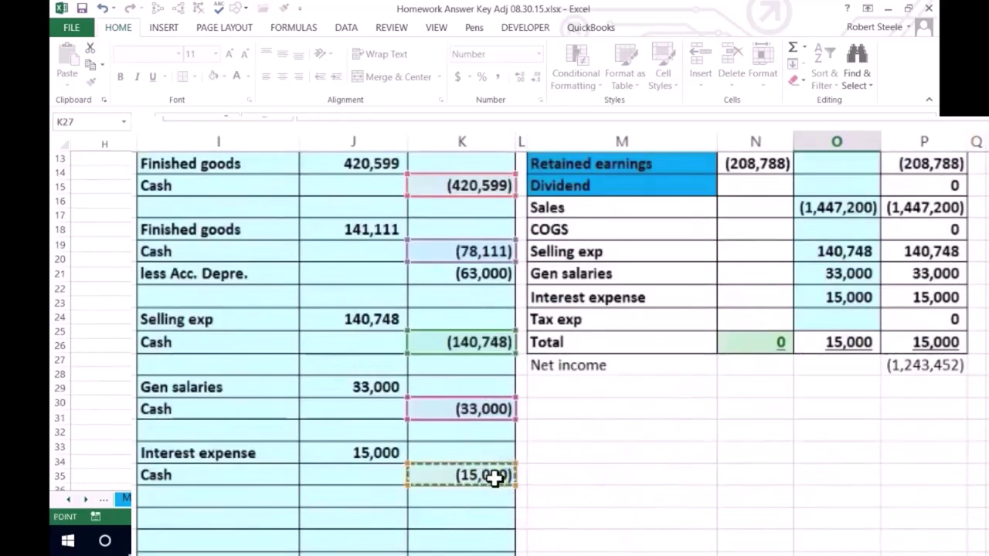
pyautogui.press('Return')
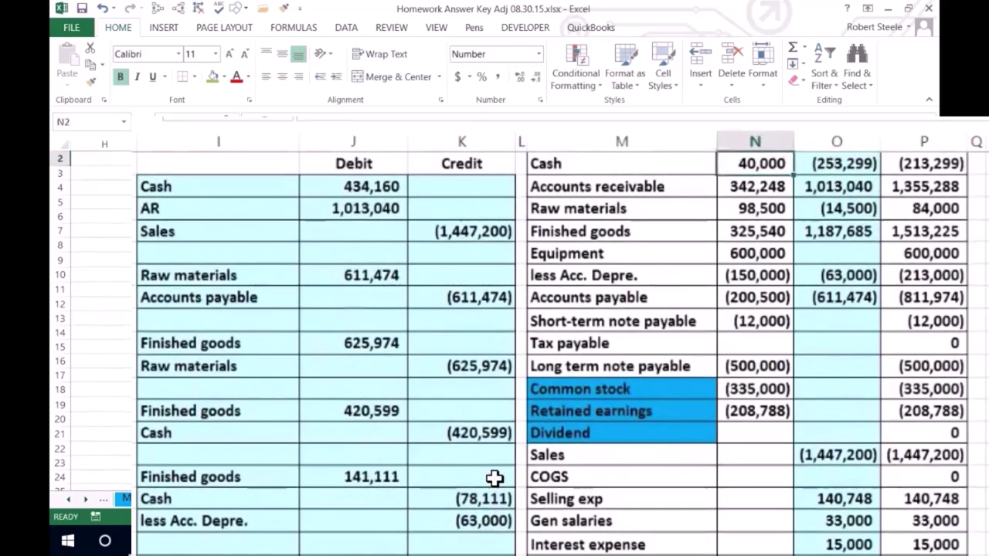
# - Examine the credit sales and monthly collections of receivables in the cash budget, and the AR debit in the sales journal entry
pyautogui.hotkey('ctrl', 'Home')
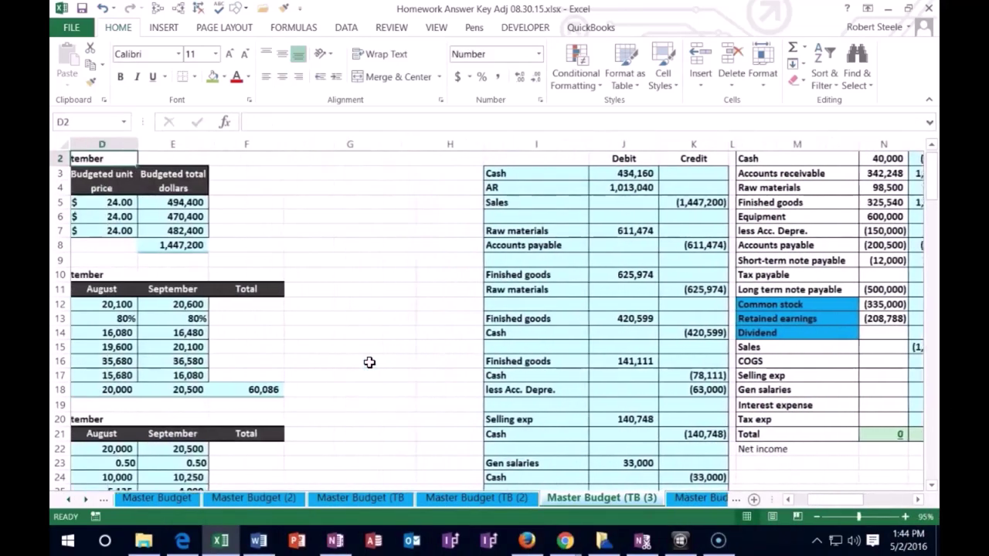
pyautogui.press('Left')
pyautogui.scroll(-18, 348, 347)
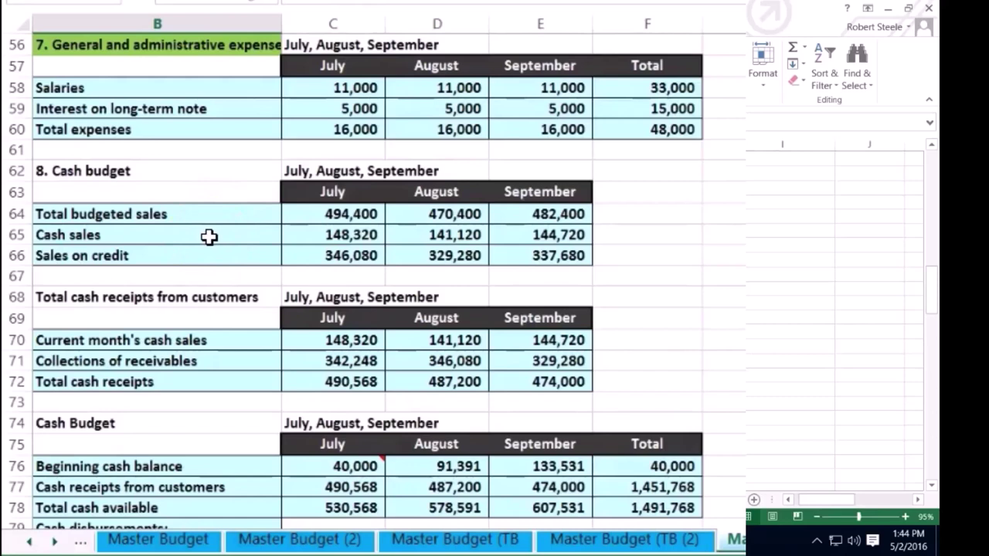
pyautogui.click(301, 239)
pyautogui.click(308, 257)
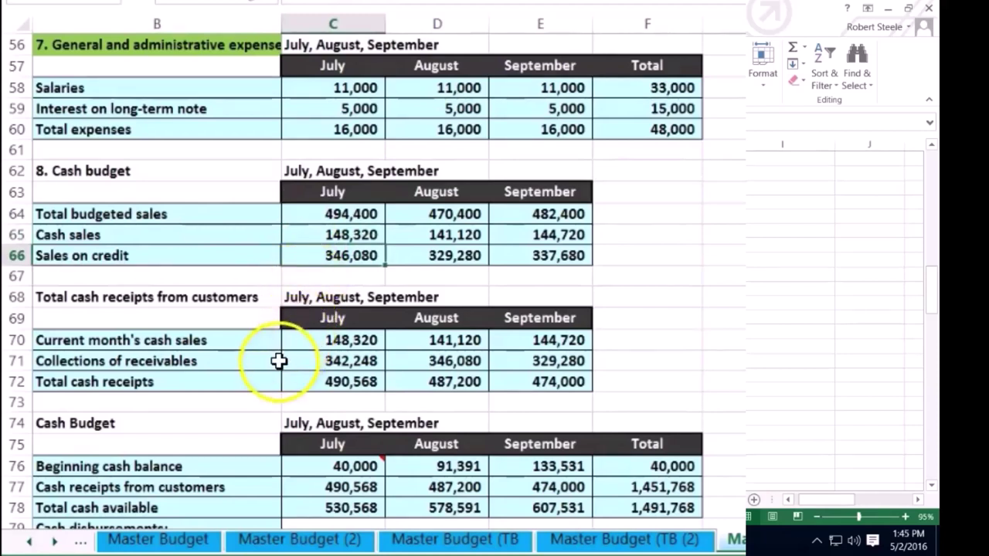
pyautogui.moveTo(302, 360); pyautogui.dragTo(503, 365)
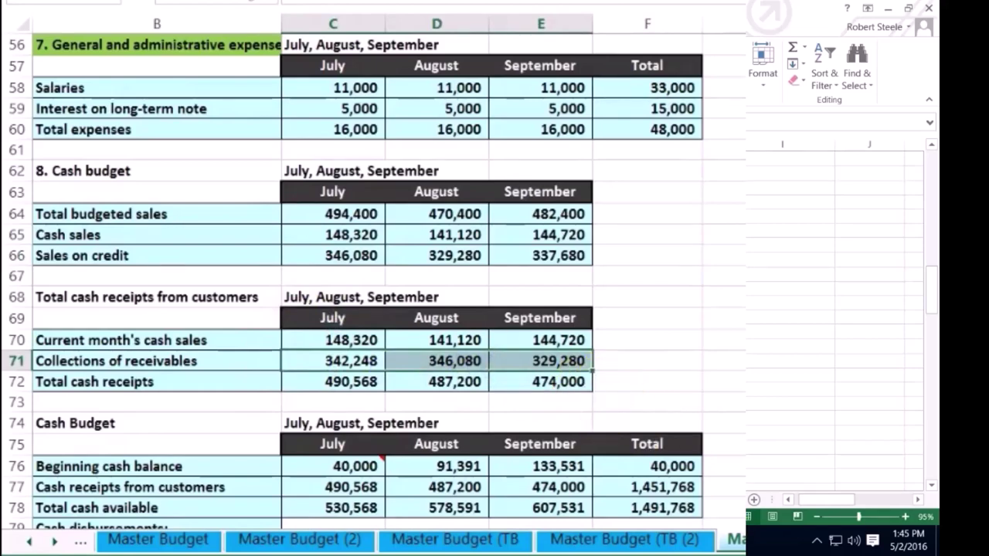
pyautogui.scroll(7, 864, 313)
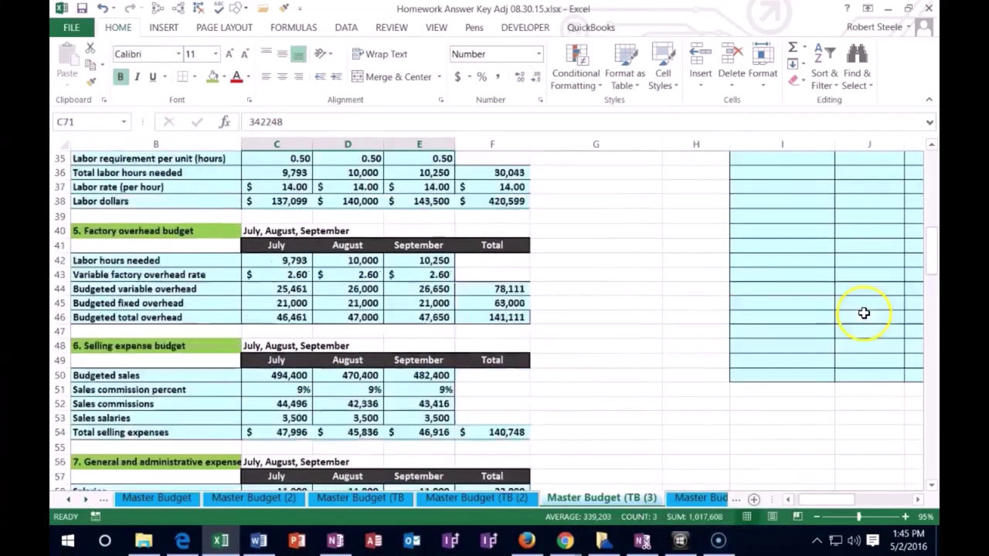
pyautogui.scroll(5, 864, 313)
pyautogui.moveTo(843, 500); pyautogui.dragTo(852, 499)
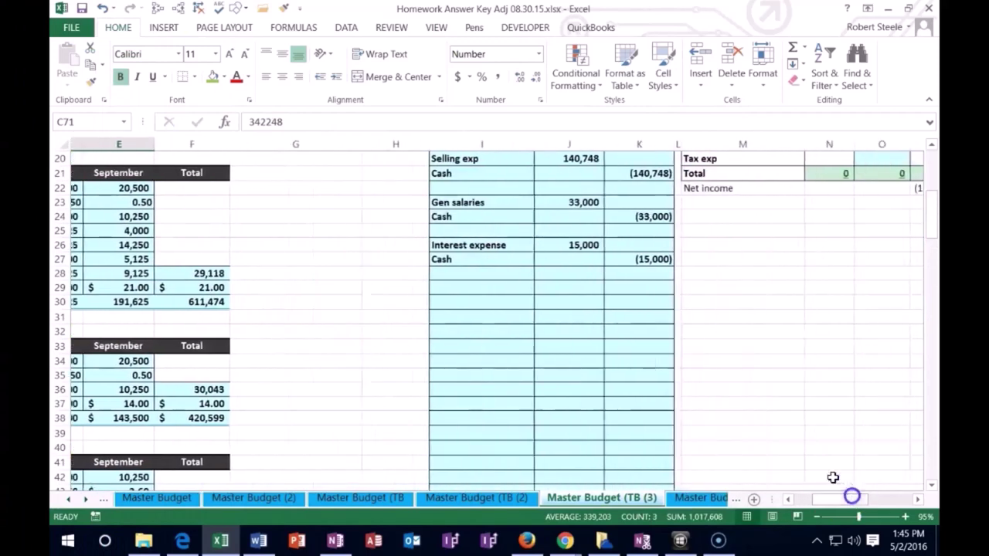
pyautogui.scroll(5, 794, 440)
pyautogui.scroll(2, 749, 393)
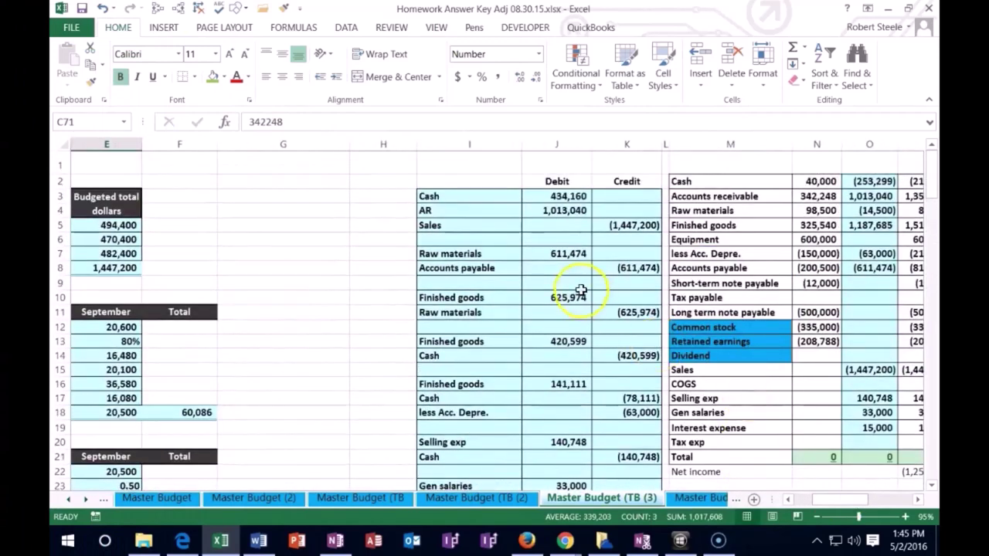
pyautogui.click(467, 211)
pyautogui.moveTo(478, 210); pyautogui.dragTo(548, 211)
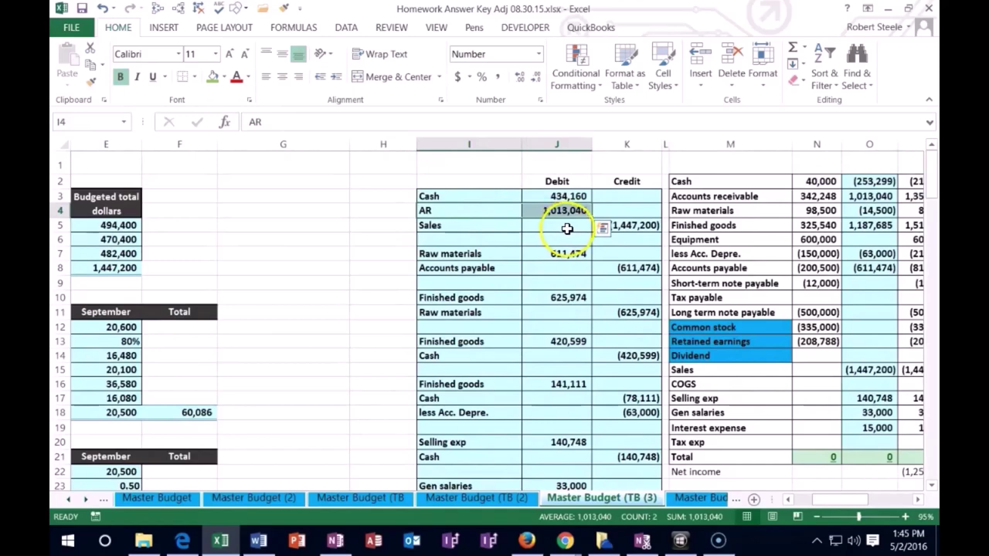
# - Copy the Cash and Accounts receivable labels from the trial balance as values into journal cells I29:I30
pyautogui.click(695, 181)
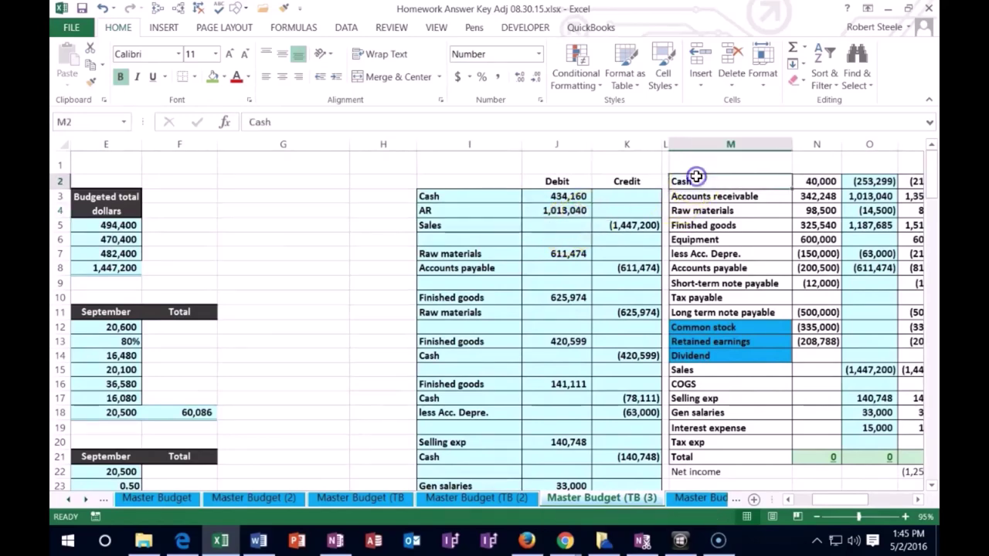
pyautogui.moveTo(695, 180); pyautogui.dragTo(697, 193)
pyautogui.rightClick(697, 194)
pyautogui.click(723, 220)
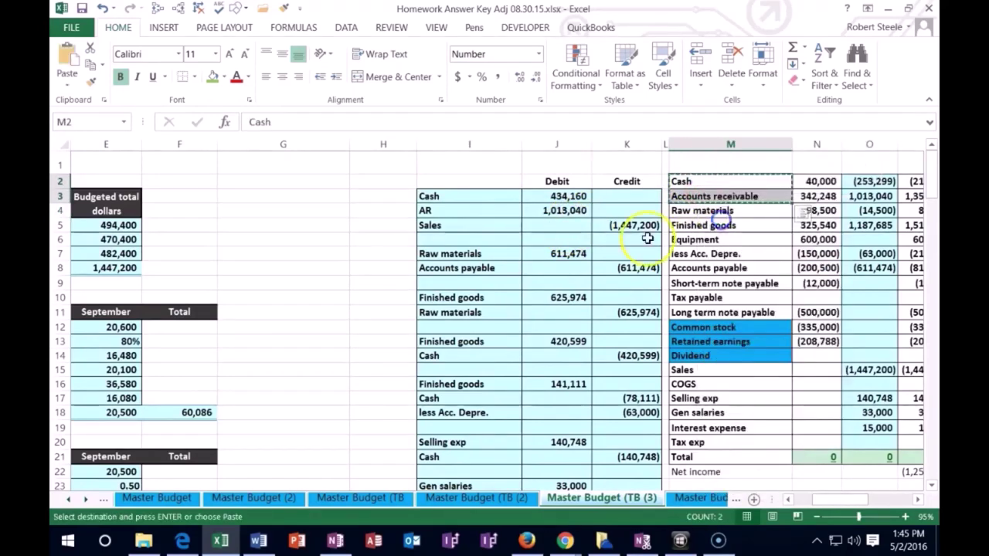
pyautogui.scroll(-6, 533, 280)
pyautogui.rightClick(472, 300)
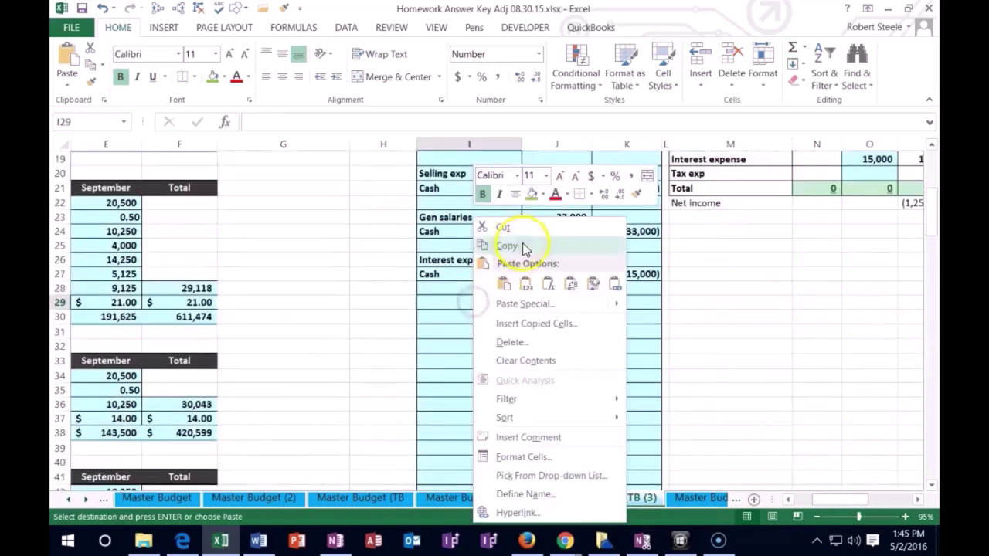
pyautogui.click(532, 283)
# - Enter the Cash debit in J29 as the SUM of the July to September collections of receivables in row 71
pyautogui.click(557, 302)
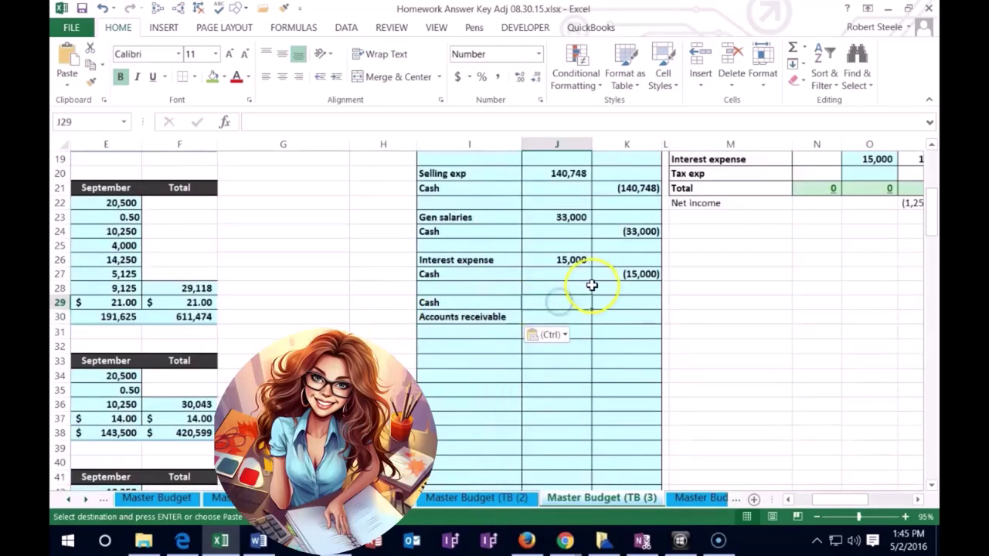
pyautogui.write('=')
pyautogui.press('Left')
pyautogui.press('Left')
pyautogui.press('Left')
pyautogui.press('Left')
pyautogui.press('Left')
pyautogui.press('Left')
pyautogui.press('Left')
pyautogui.press('Left')
pyautogui.press('Left')
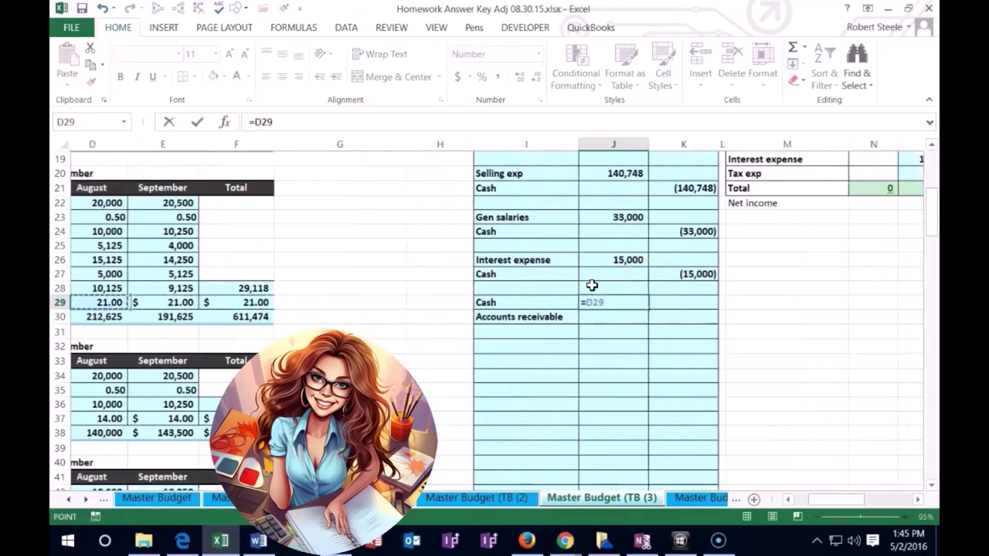
pyautogui.scroll(-20, 665, 278)
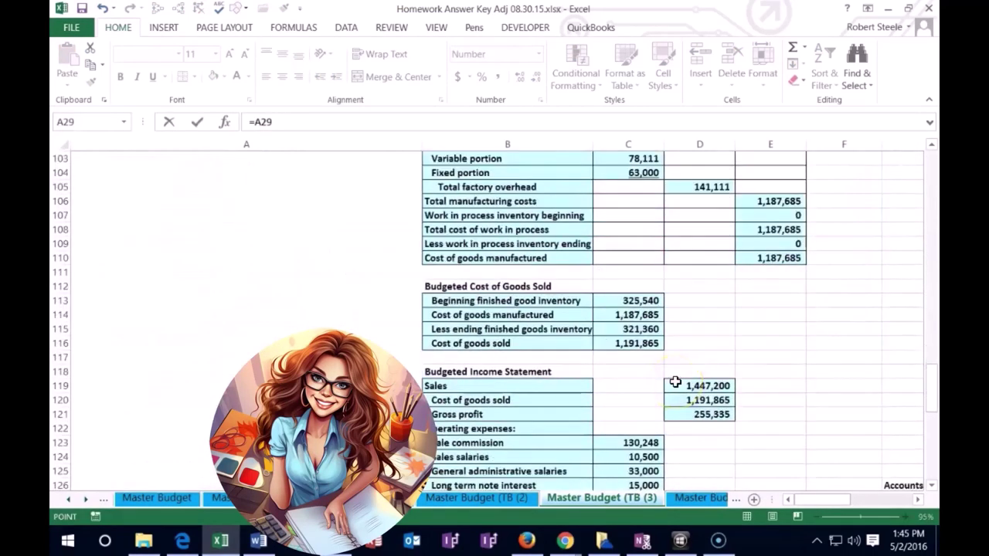
pyautogui.scroll(3, 675, 382)
pyautogui.scroll(-4, 676, 382)
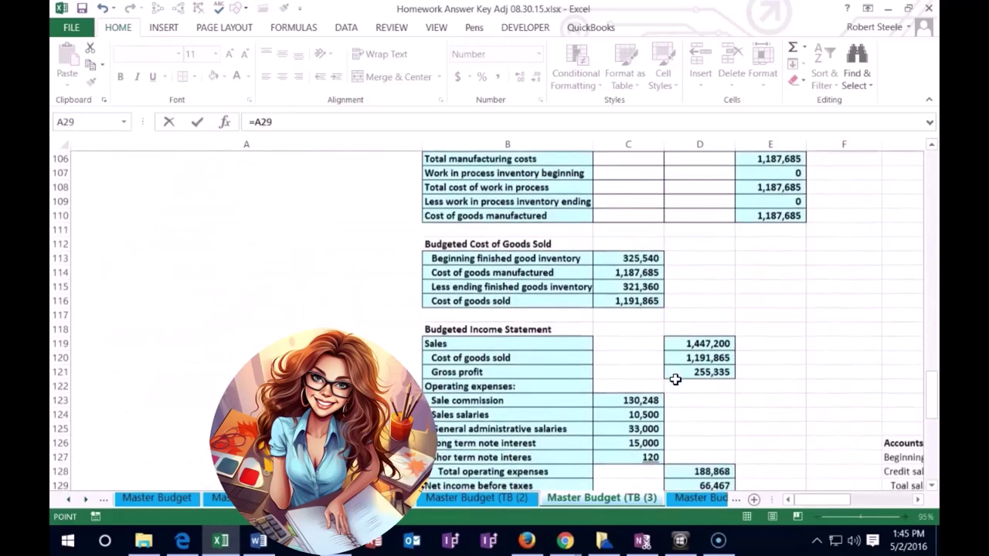
pyautogui.moveTo(792, 509)
pyautogui.mouseDown()
pyautogui.moveTo(805, 497)
pyautogui.moveTo(792, 498)
pyautogui.mouseUp()
pyautogui.scroll(2, 679, 418)
pyautogui.scroll(12, 678, 417)
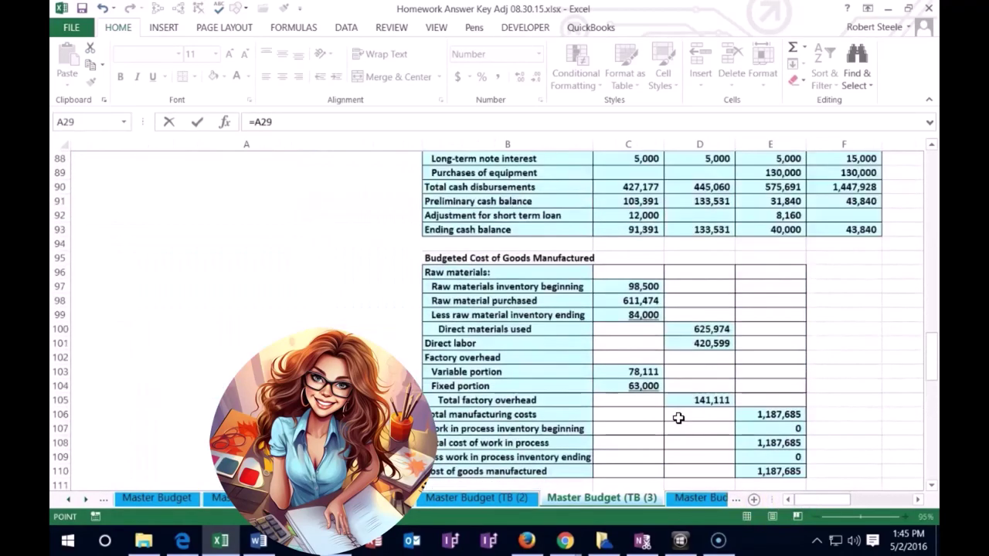
pyautogui.scroll(3, 678, 418)
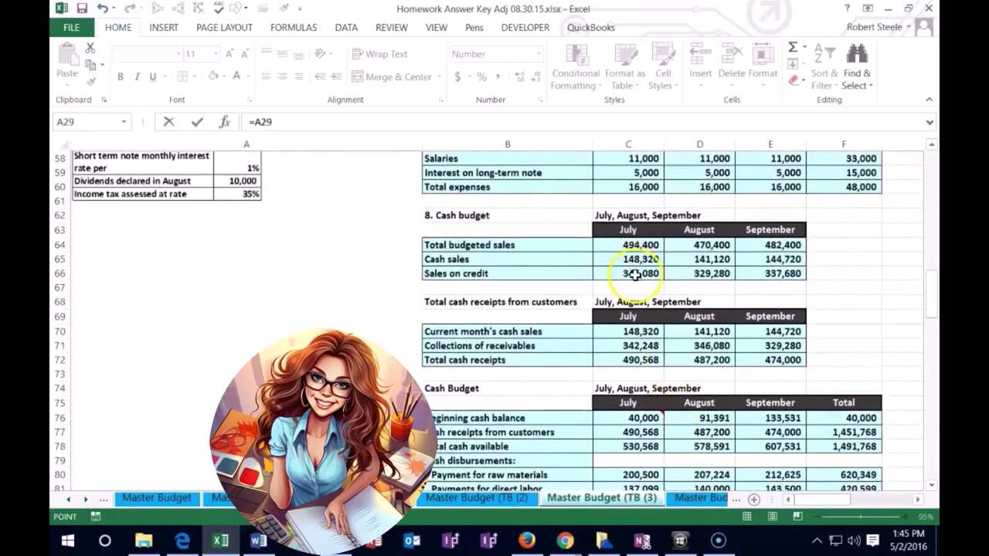
pyautogui.click(286, 126)
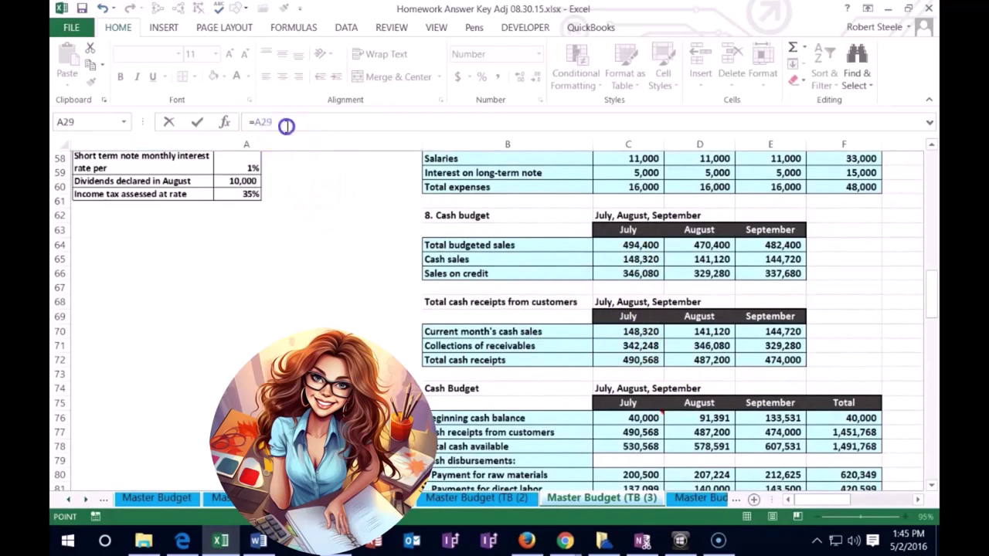
pyautogui.write('sum')
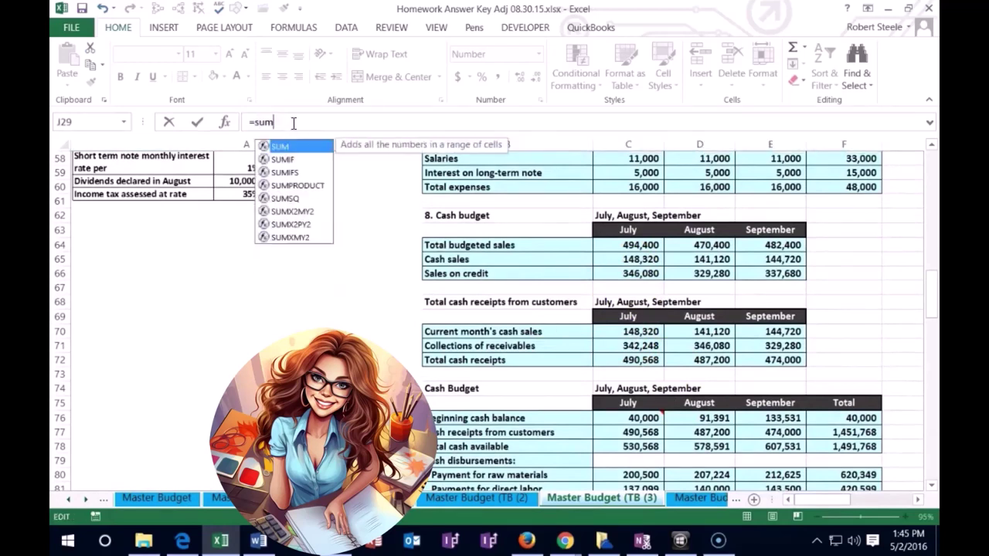
pyautogui.write('(')
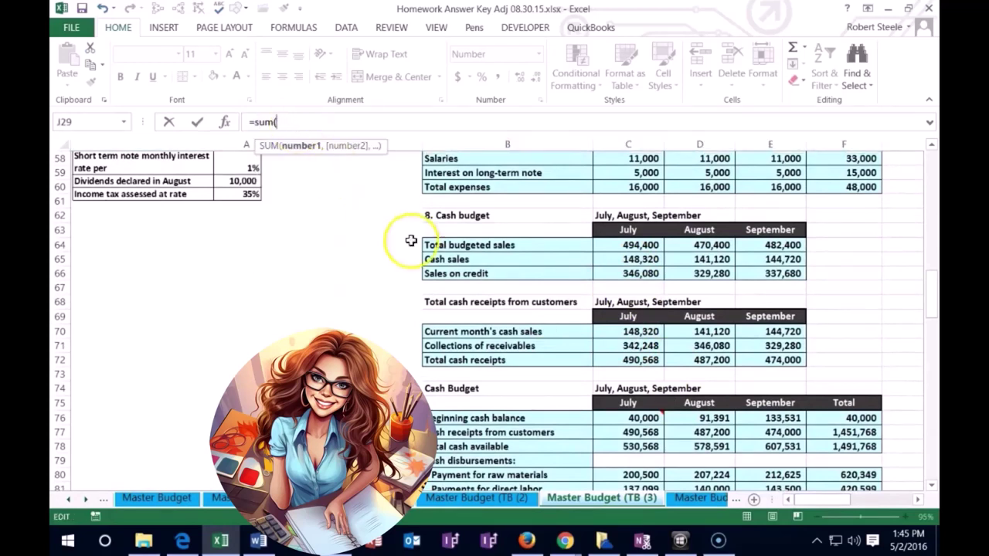
pyautogui.moveTo(634, 345); pyautogui.dragTo(749, 346)
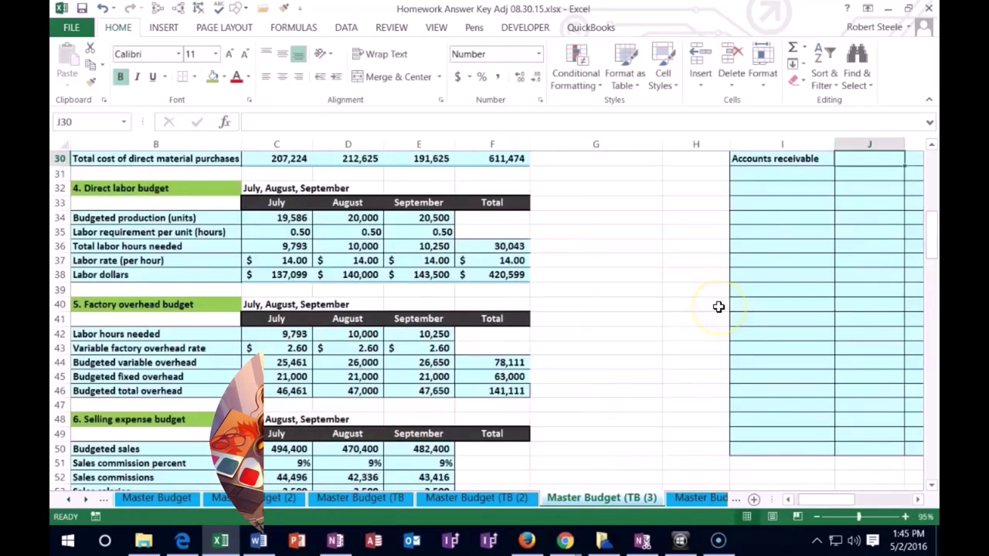
# - Enter the offsetting Accounts receivable credit in K30 as the negative of the Cash debit in J29
pyautogui.hscroll(2, 718, 306)
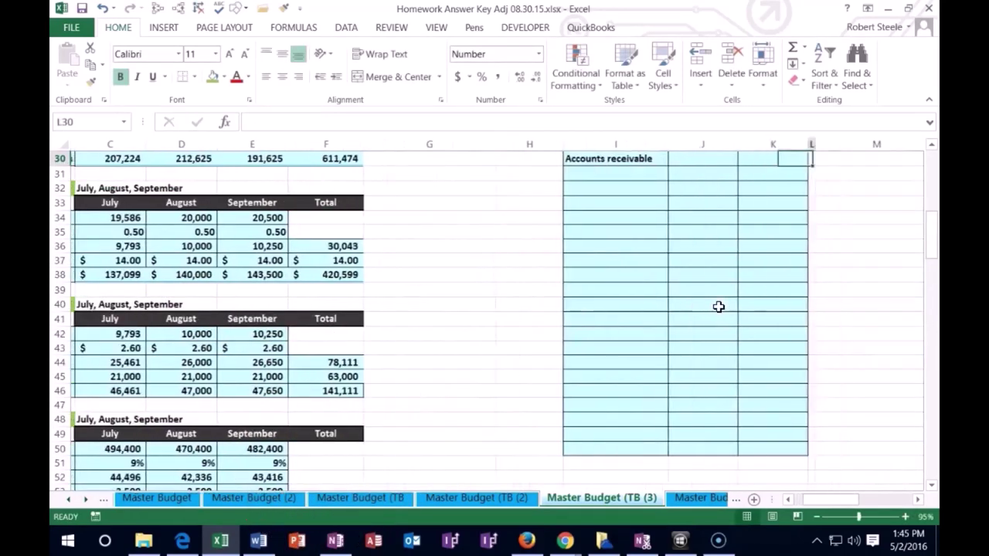
pyautogui.scroll(1, 718, 306)
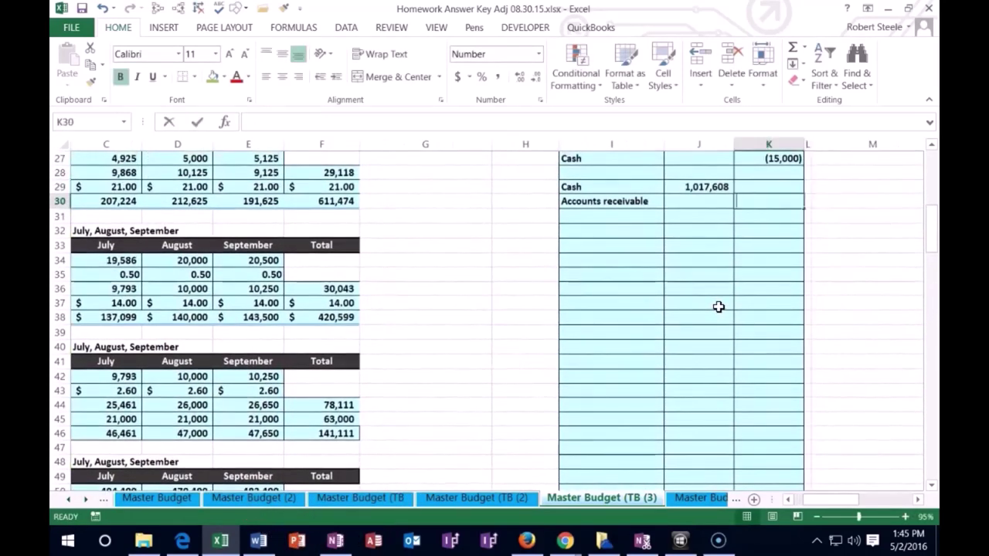
pyautogui.write('-')
pyautogui.press('Left')
pyautogui.press('Return')
# - Add the collections debit in J29 to the Cash adjustment formula in trial balance cell O2
pyautogui.press('Right')
pyautogui.press('Right')
pyautogui.press('Right')
pyautogui.press('Right')
pyautogui.press('Right')
pyautogui.press('Right')
pyautogui.press('Right')
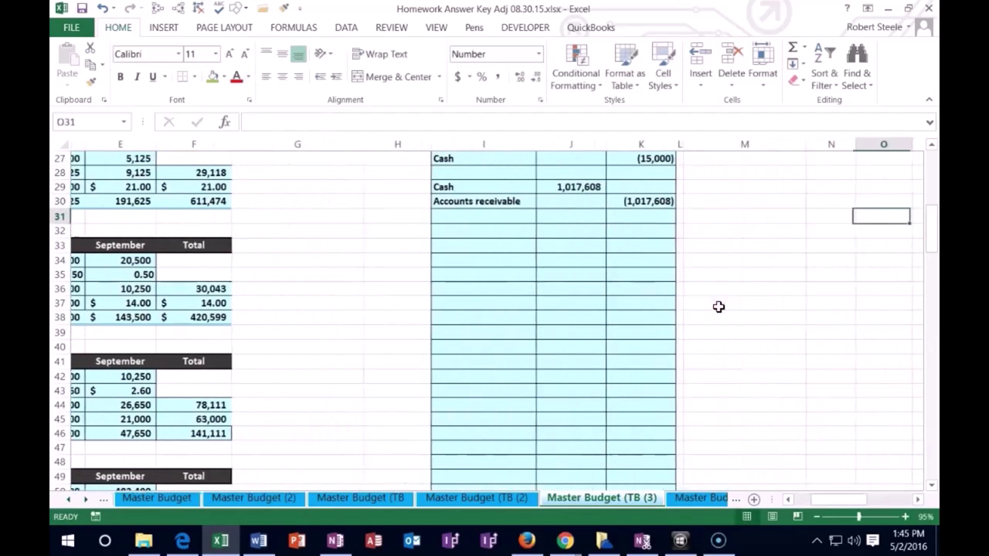
pyautogui.scroll(5, 718, 307)
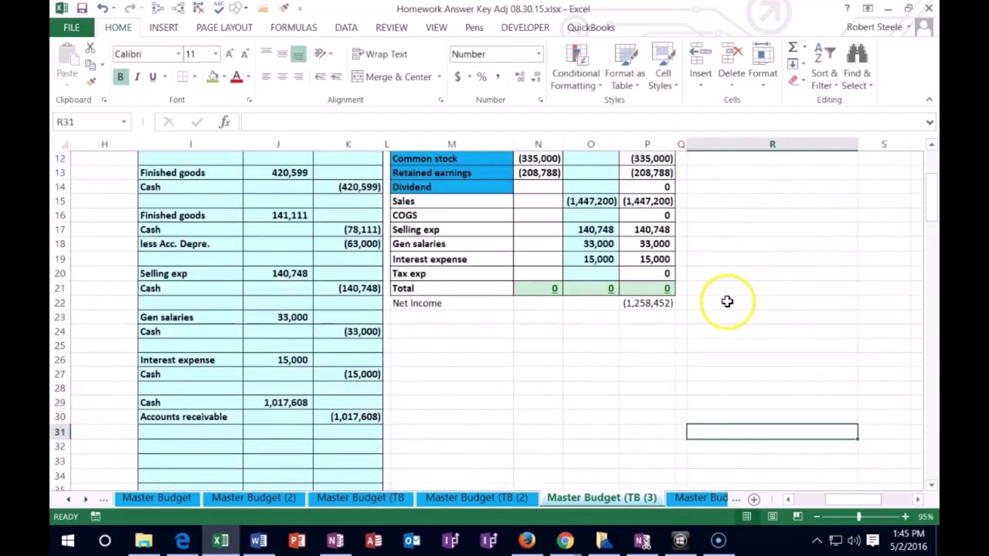
pyautogui.scroll(4, 718, 310)
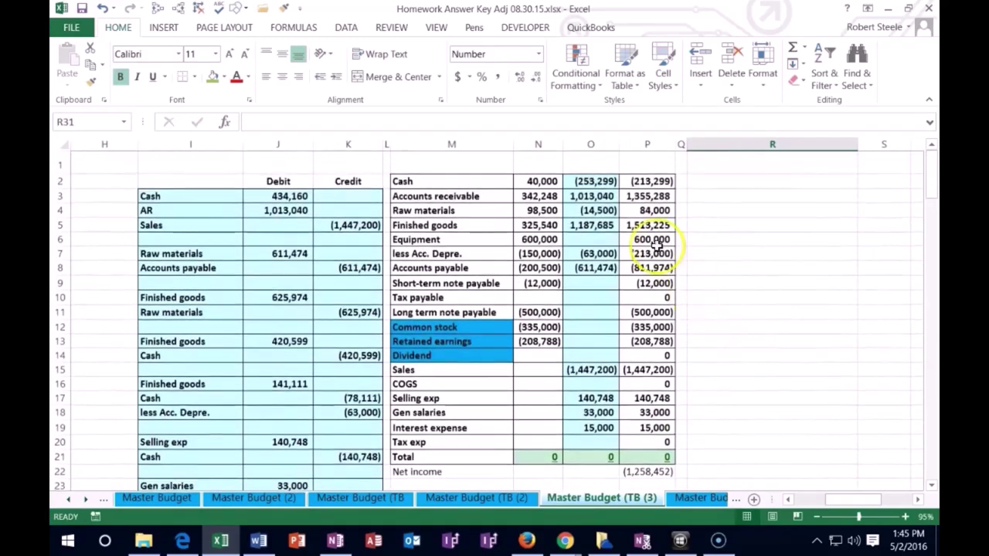
pyautogui.doubleClick(589, 180)
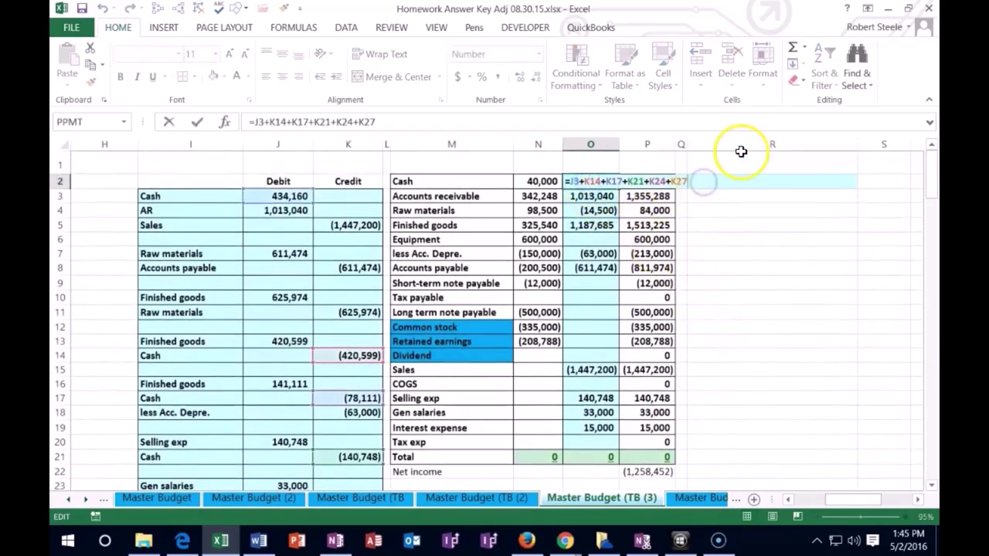
pyautogui.write('+')
pyautogui.scroll(-4, 456, 270)
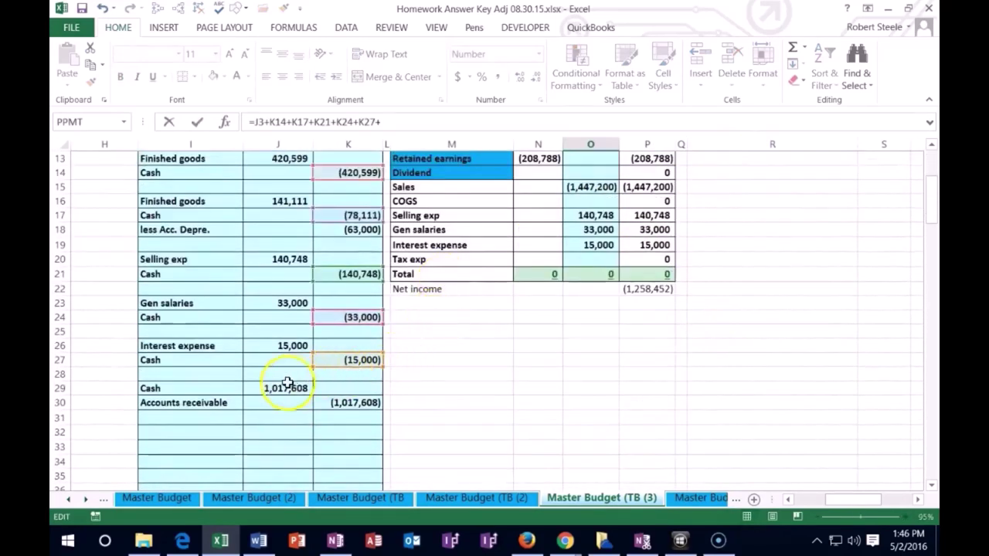
pyautogui.press('Return')
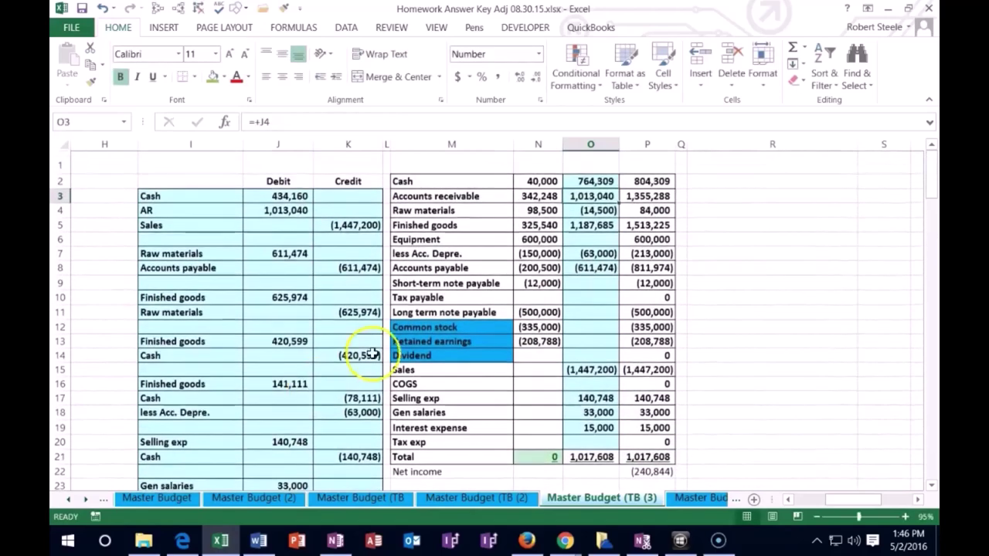
# - Add the collections credit in K30 to the Accounts receivable adjustment formula in trial balance cell O3
pyautogui.doubleClick(591, 196)
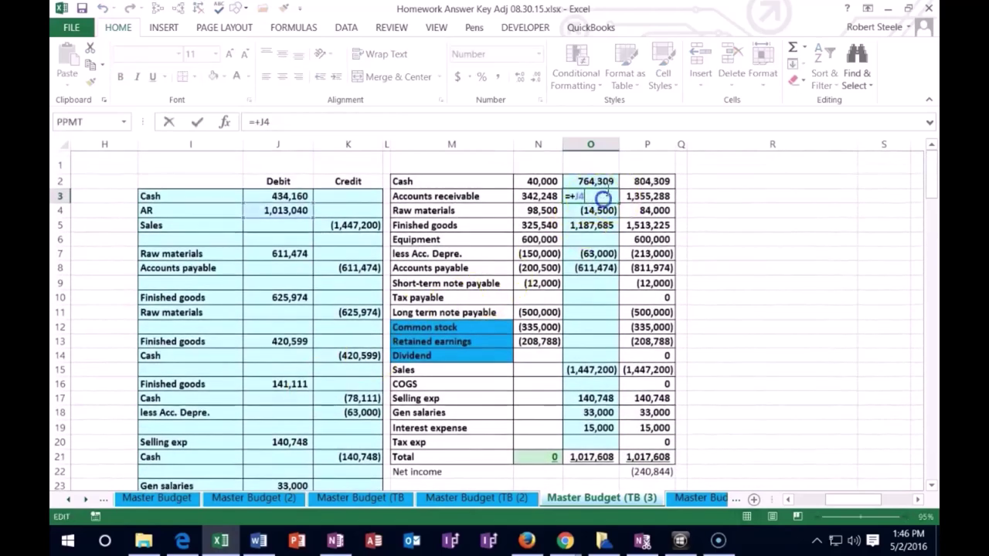
pyautogui.write('+')
pyautogui.scroll(-4, 404, 391)
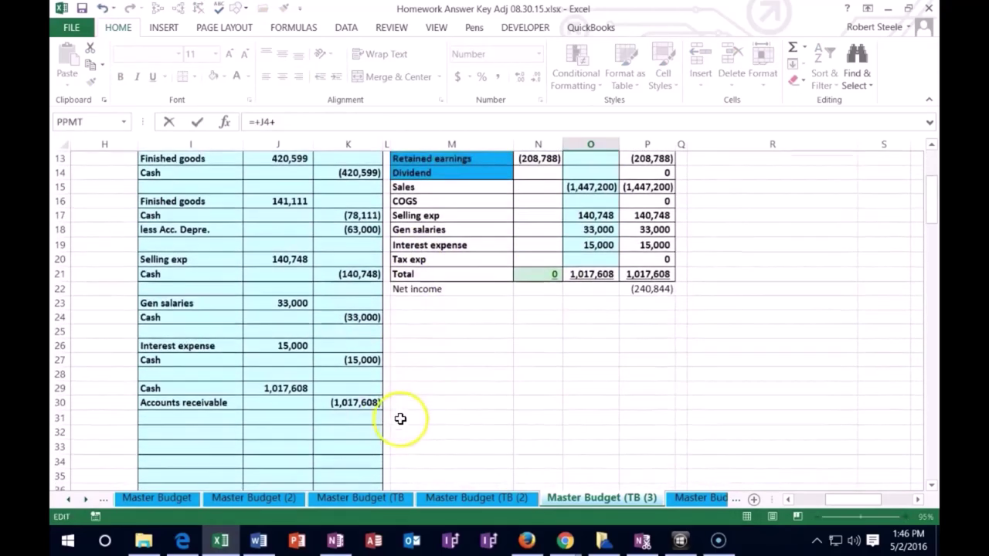
pyautogui.press('Return')
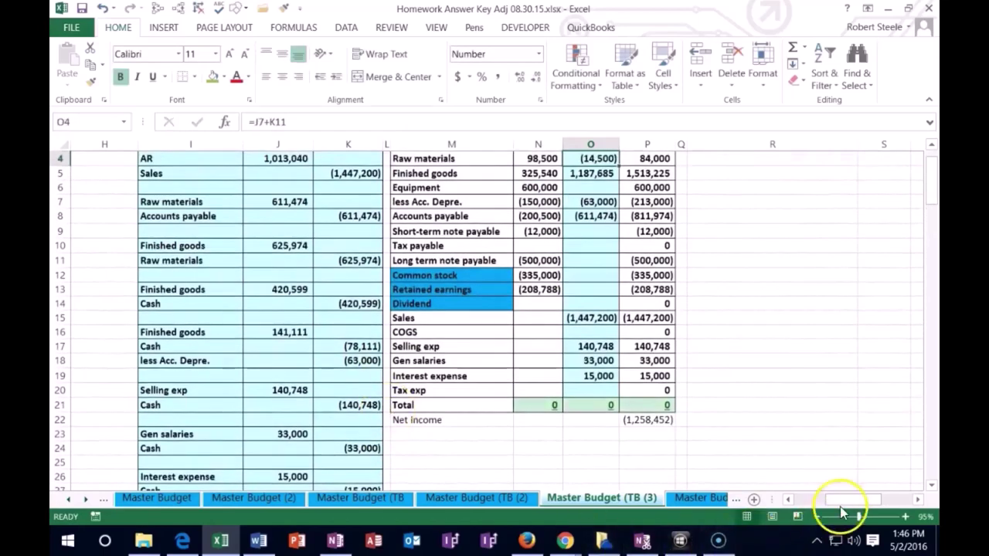
# - Fill the "8. Cash budget" heading in B62 and the "Total cash receipts from customers" heading in B68 with green
pyautogui.moveTo(837, 504); pyautogui.dragTo(809, 503)
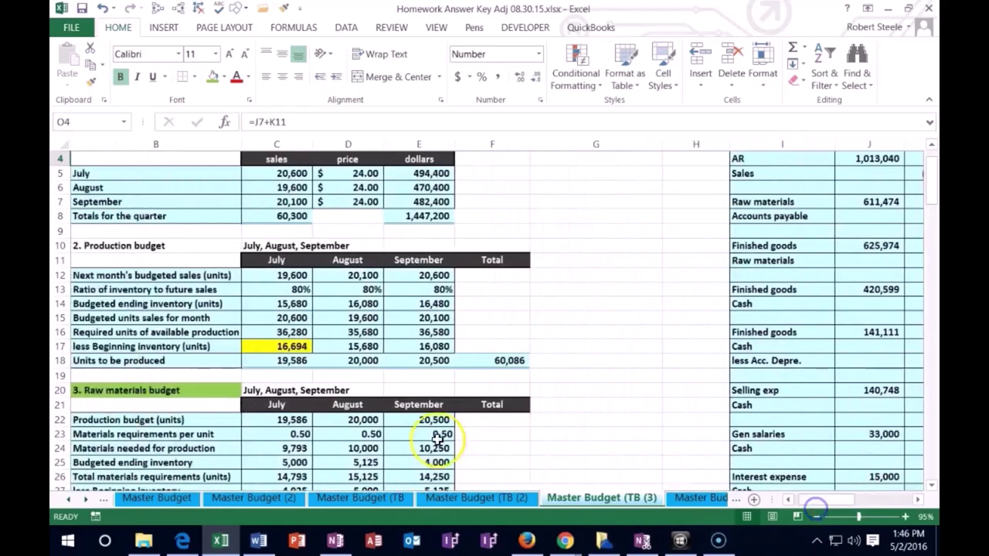
pyautogui.scroll(-9, 343, 445)
pyautogui.scroll(-7, 343, 446)
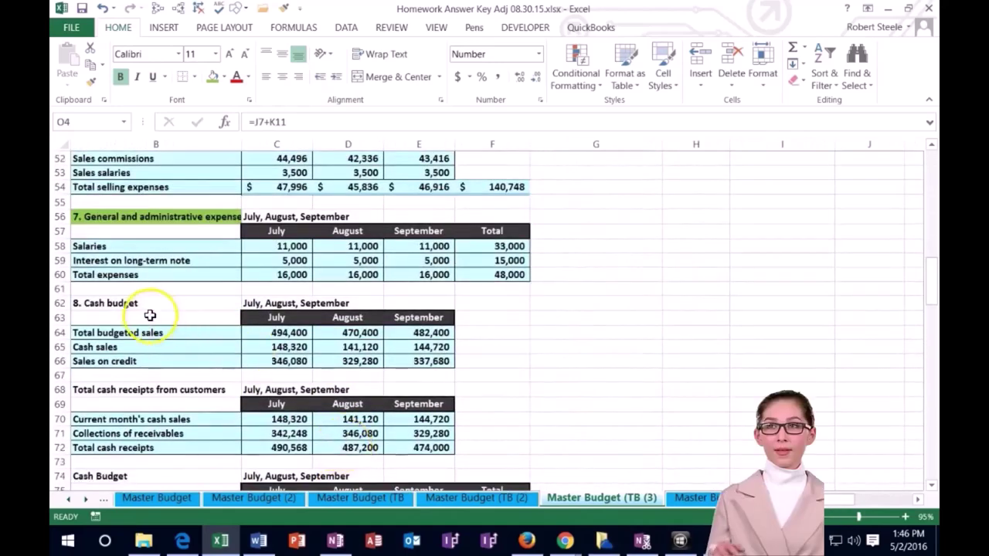
pyautogui.click(145, 301)
pyautogui.rightClick(145, 301)
pyautogui.click(206, 193)
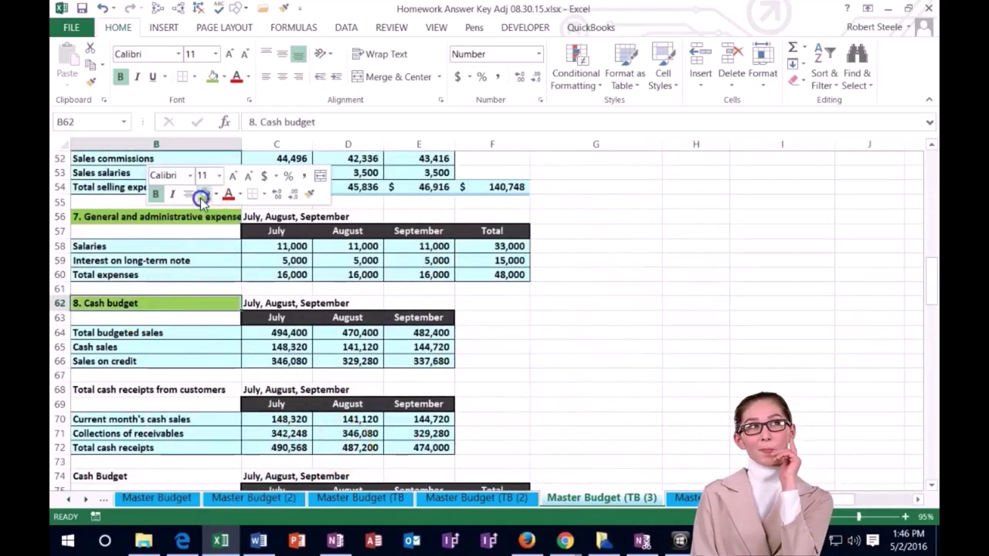
pyautogui.rightClick(159, 384)
pyautogui.click(217, 428)
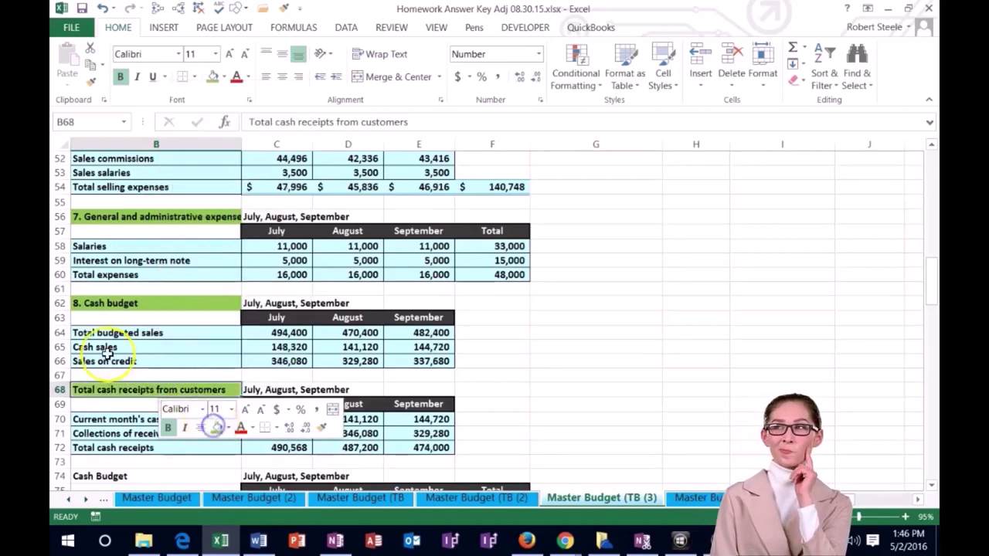
# - Copy the Interest expense label from the trial balance as a value into journal cell I32 for the cash budget's loan interest
pyautogui.scroll(-2, 117, 363)
pyautogui.click(136, 388)
pyautogui.scroll(-4, 139, 387)
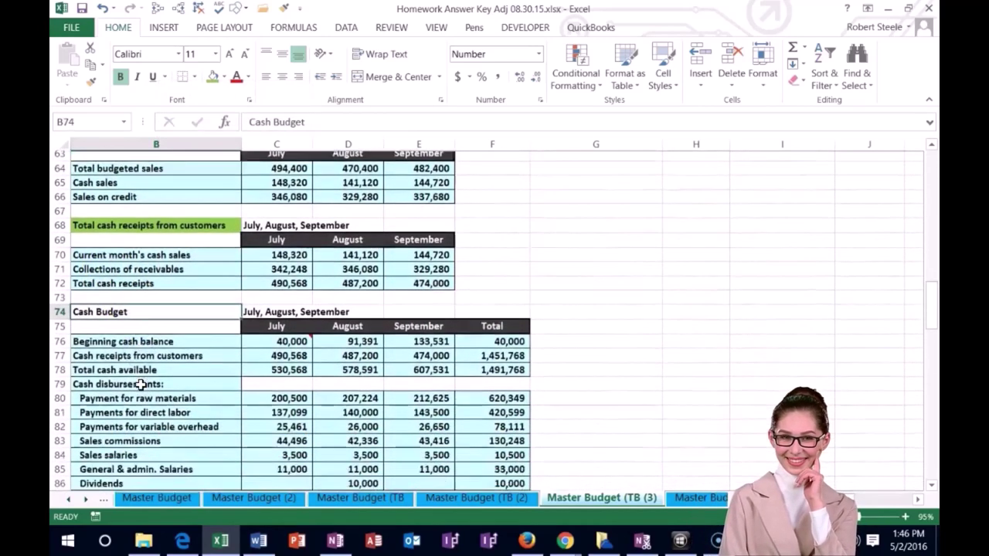
pyautogui.scroll(-1, 141, 386)
pyautogui.click(143, 401)
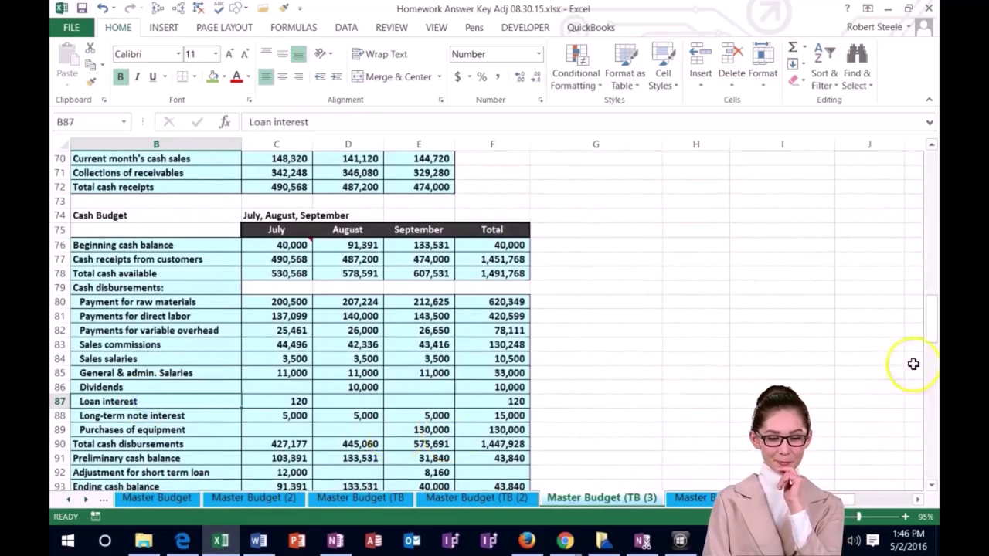
pyautogui.moveTo(934, 336); pyautogui.dragTo(921, 193)
pyautogui.moveTo(821, 501); pyautogui.dragTo(839, 497)
pyautogui.click(642, 371)
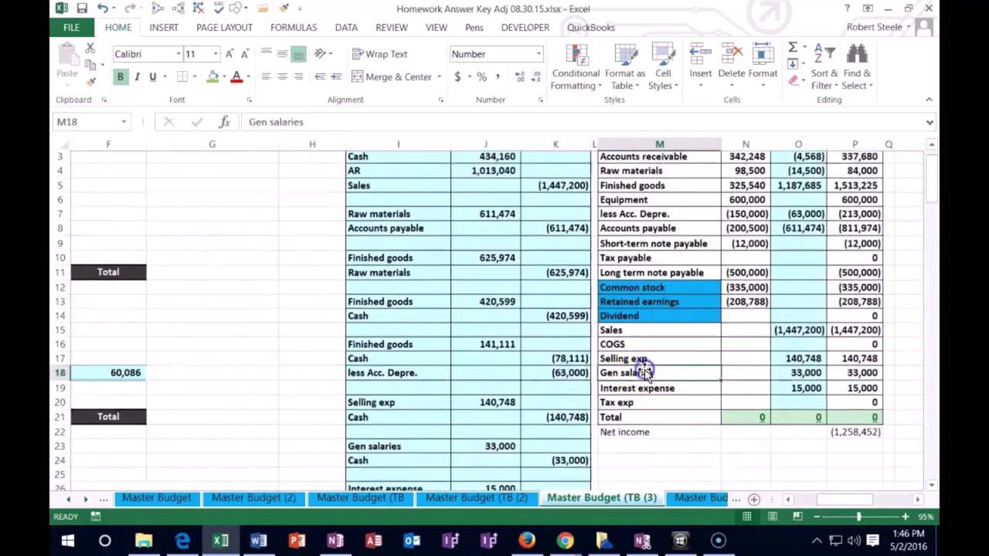
pyautogui.scroll(-1, 649, 355)
pyautogui.click(638, 347)
pyautogui.rightClick(638, 349)
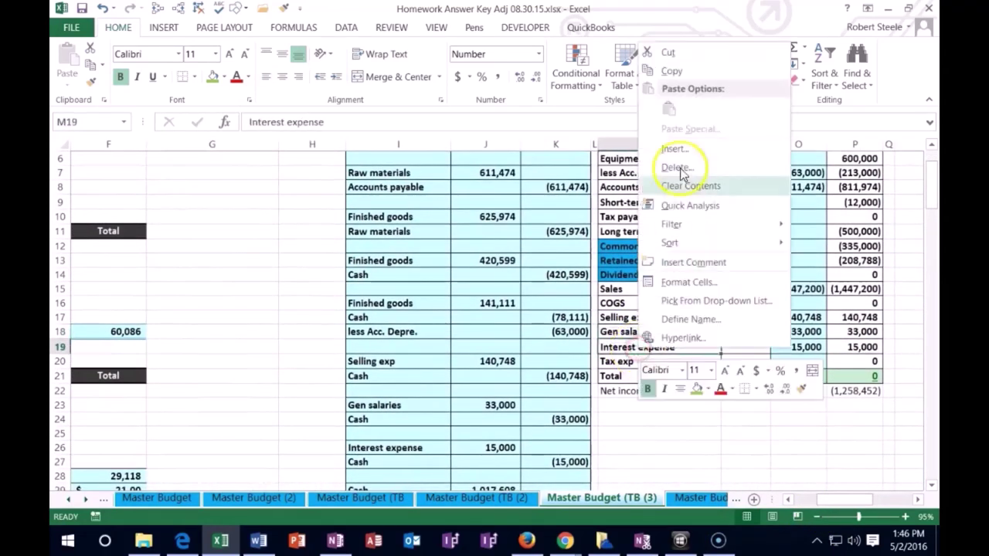
pyautogui.click(671, 71)
pyautogui.scroll(-6, 479, 309)
pyautogui.rightClick(415, 222)
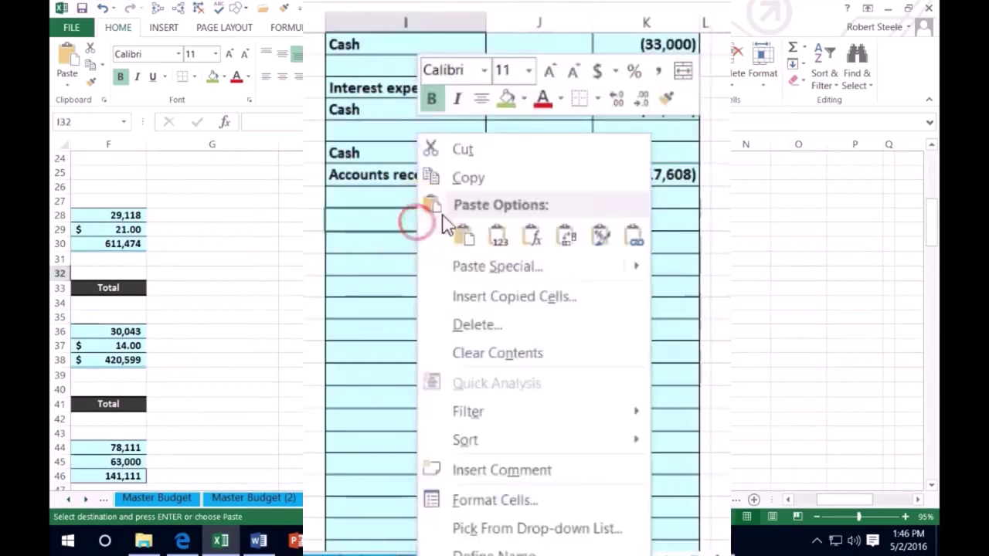
pyautogui.click(493, 240)
# - Enter the loan interest debit of 120 in J32 and its offsetting negative credit in K33
pyautogui.click(504, 224)
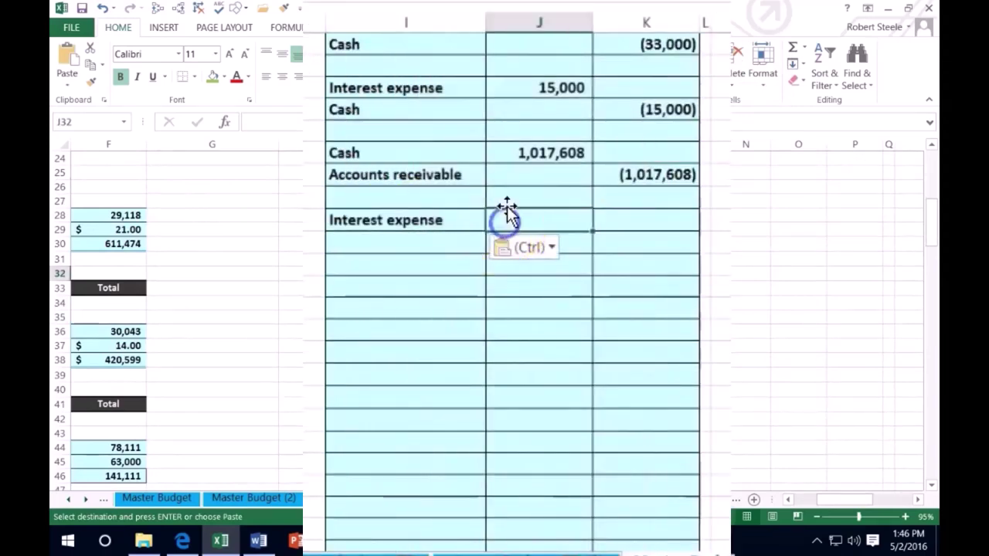
pyautogui.write('120')
pyautogui.press('Right')
pyautogui.write('-')
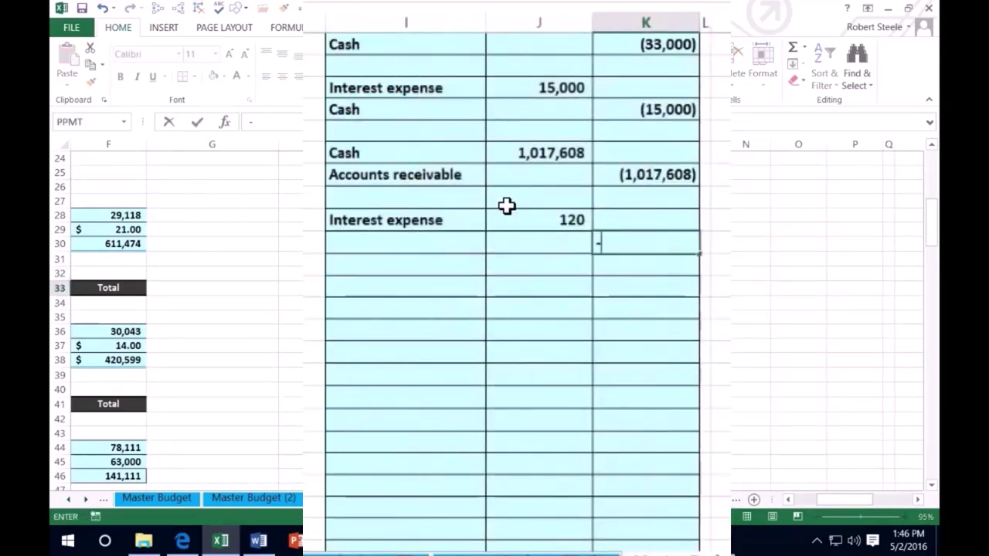
pyautogui.press('Return')
# - Copy the Cash label from trial balance cell M2 as a value into journal cell I33
pyautogui.scroll(8, 850, 271)
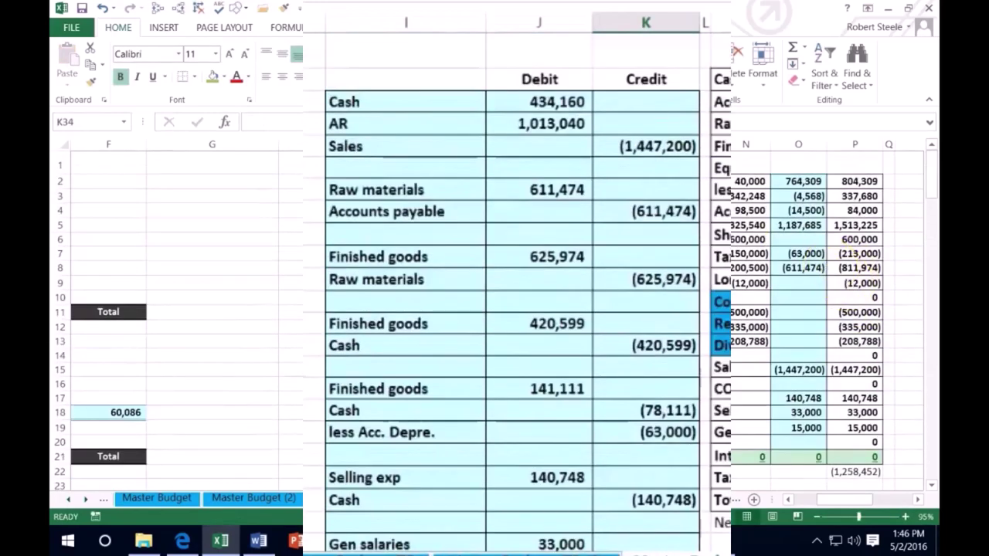
pyautogui.rightClick(722, 181)
pyautogui.click(773, 208)
pyautogui.scroll(-4, 613, 172)
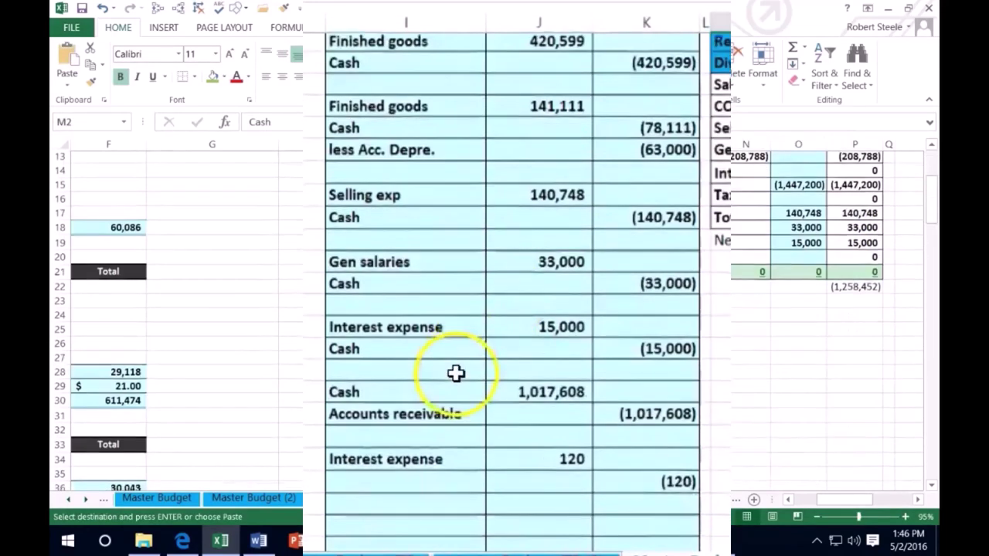
pyautogui.rightClick(402, 353)
pyautogui.click(447, 128)
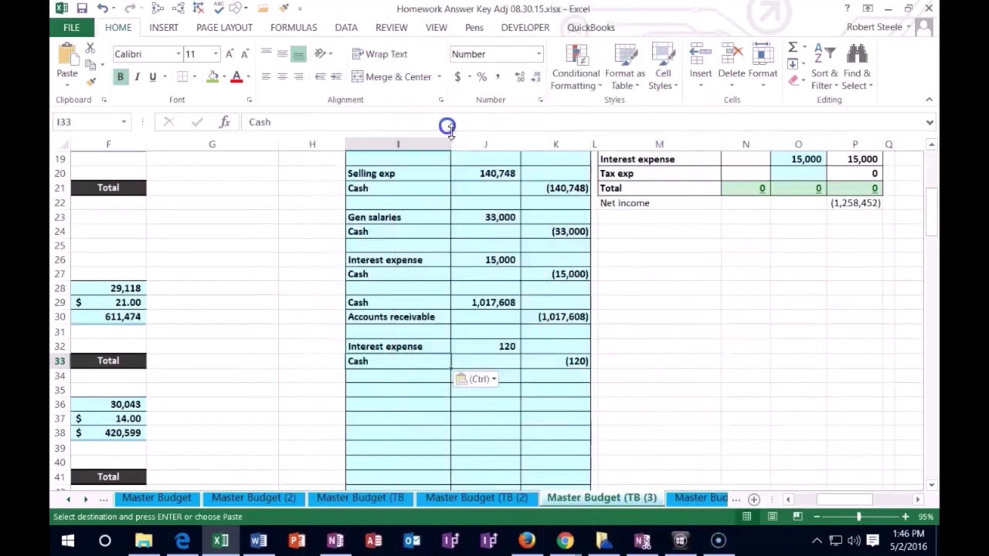
# - Add the K33 credit to the Cash formula in O2 and link the Tax exp cell O20 to the J32 debit
pyautogui.scroll(6, 657, 306)
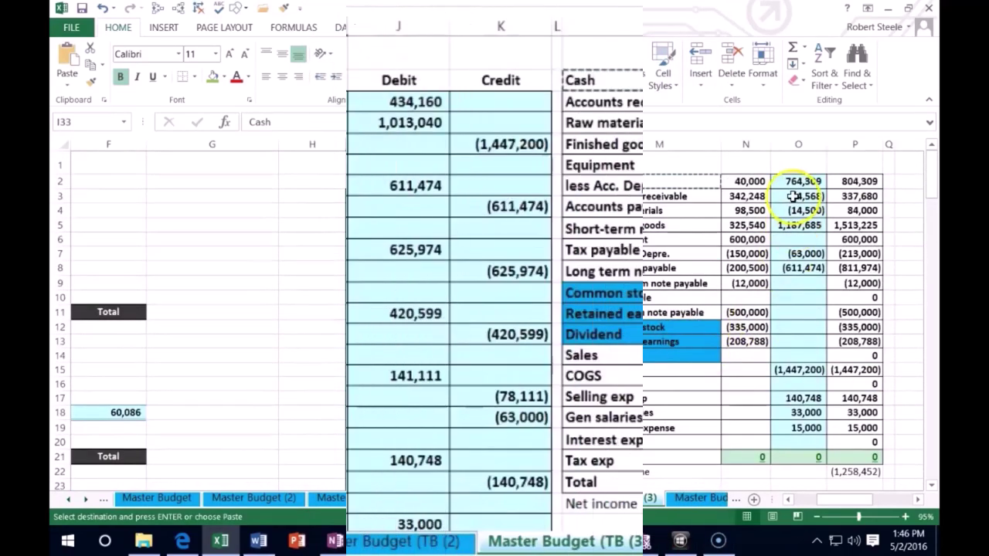
pyautogui.doubleClick(798, 180)
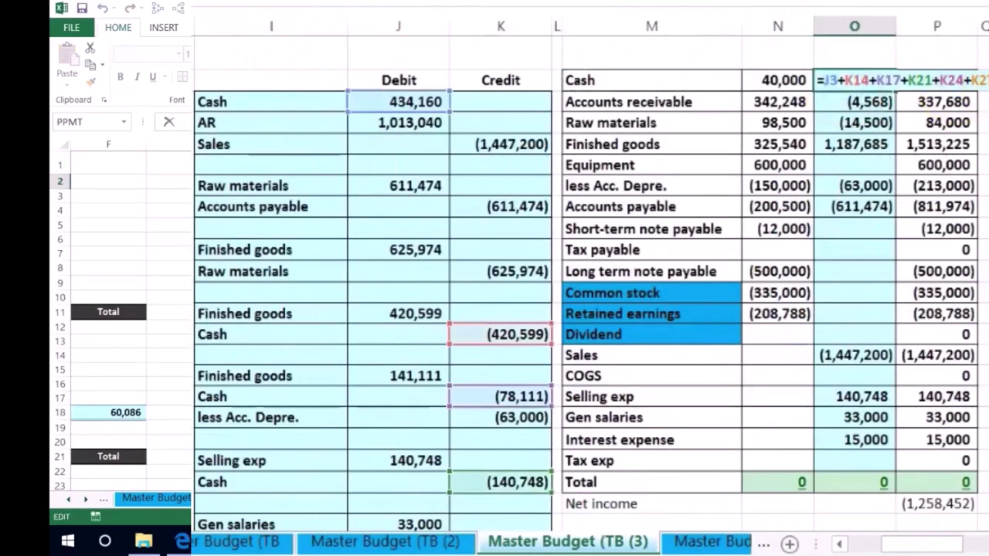
pyautogui.scroll(-5, 646, 297)
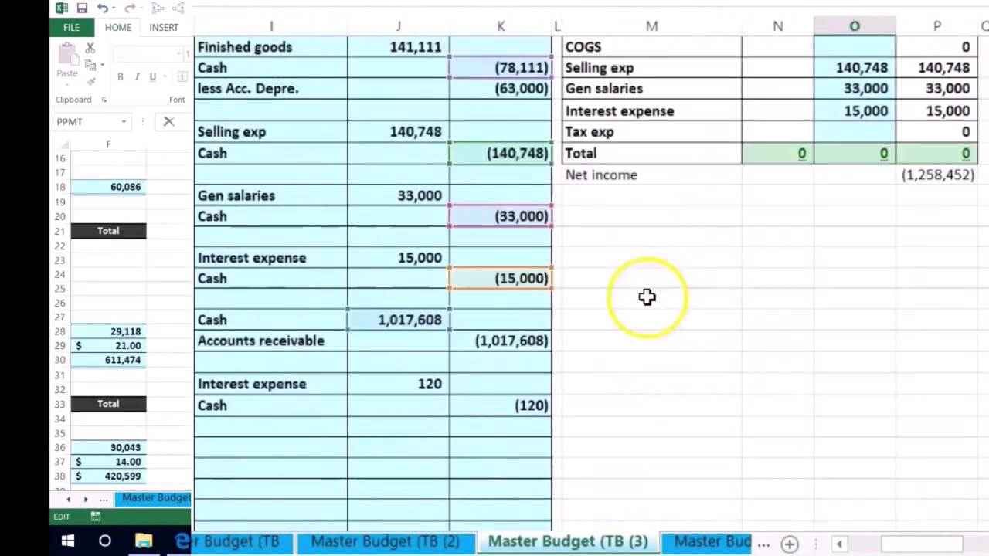
pyautogui.click(535, 402)
pyautogui.press('Return')
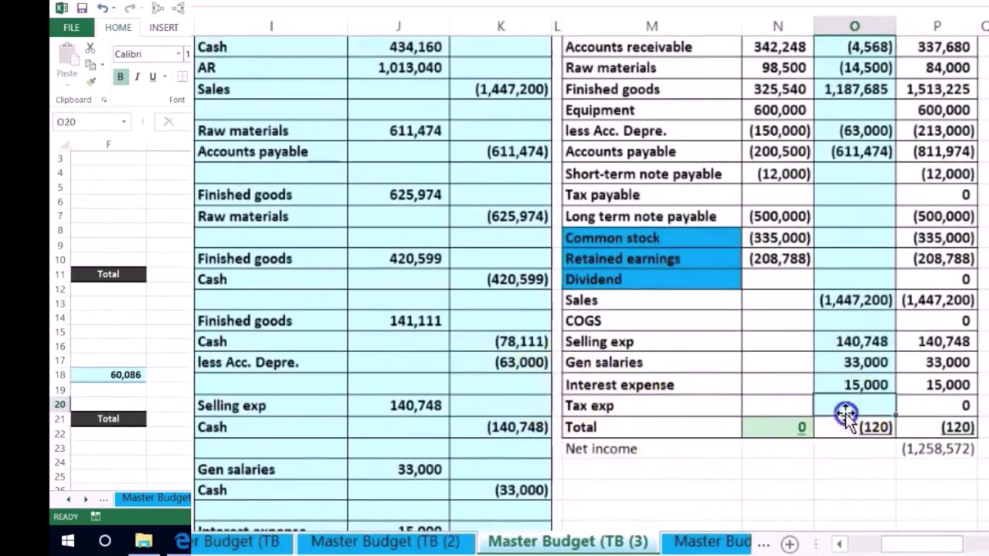
pyautogui.scroll(-5, 429, 353)
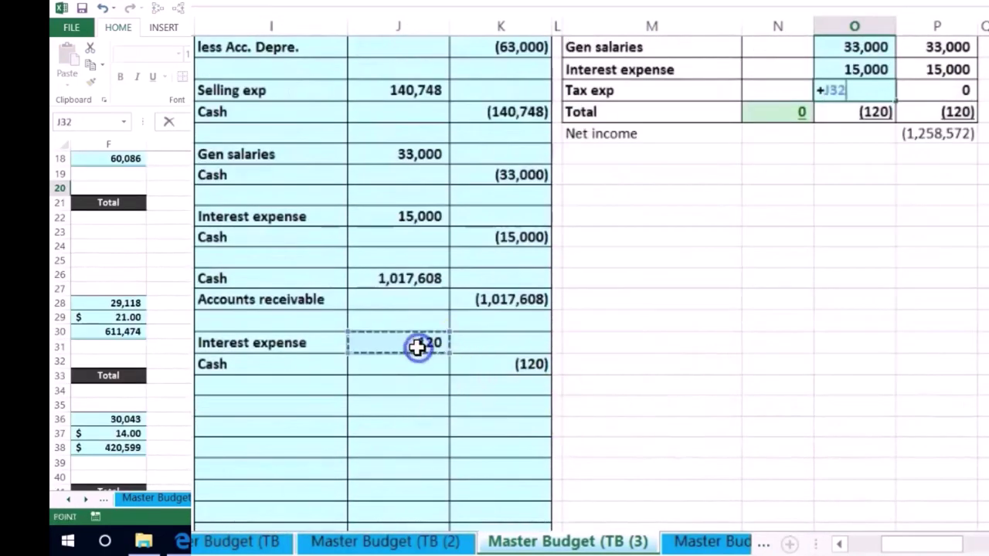
pyautogui.press('Return')
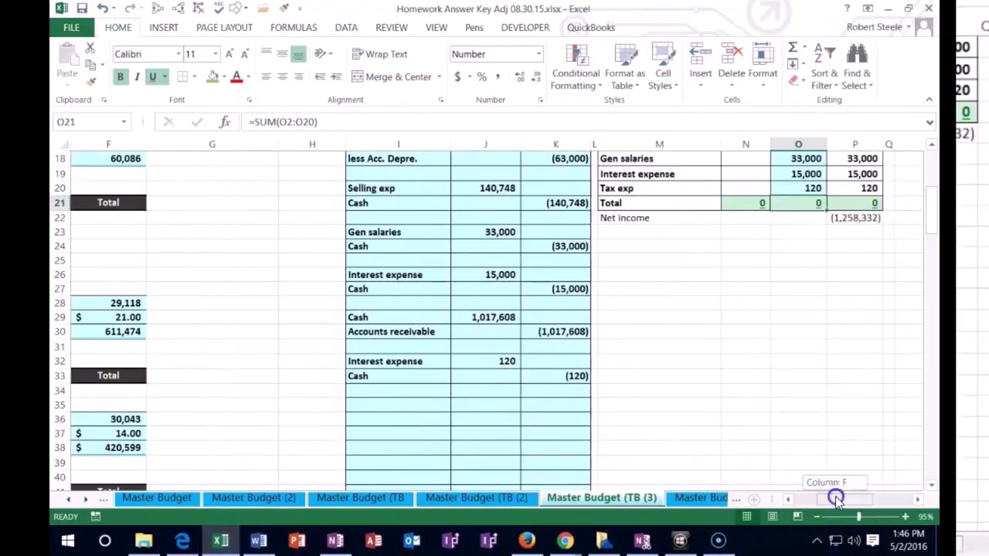
# - Review the budget schedules and statements, and locate the September purchase of equipment in the cash budget's disbursements
pyautogui.moveTo(836, 498); pyautogui.dragTo(819, 498)
pyautogui.scroll(-19, 687, 421)
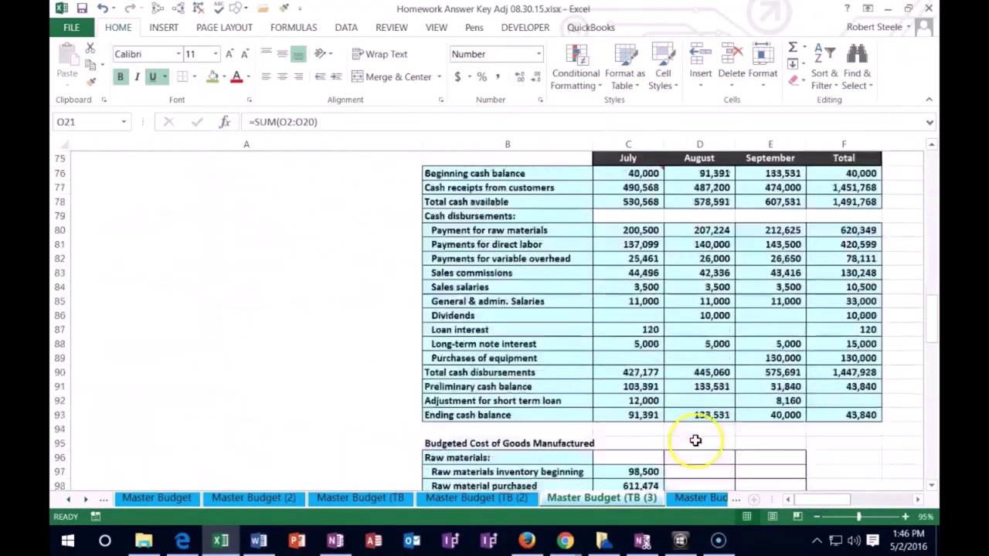
pyautogui.scroll(-20, 696, 441)
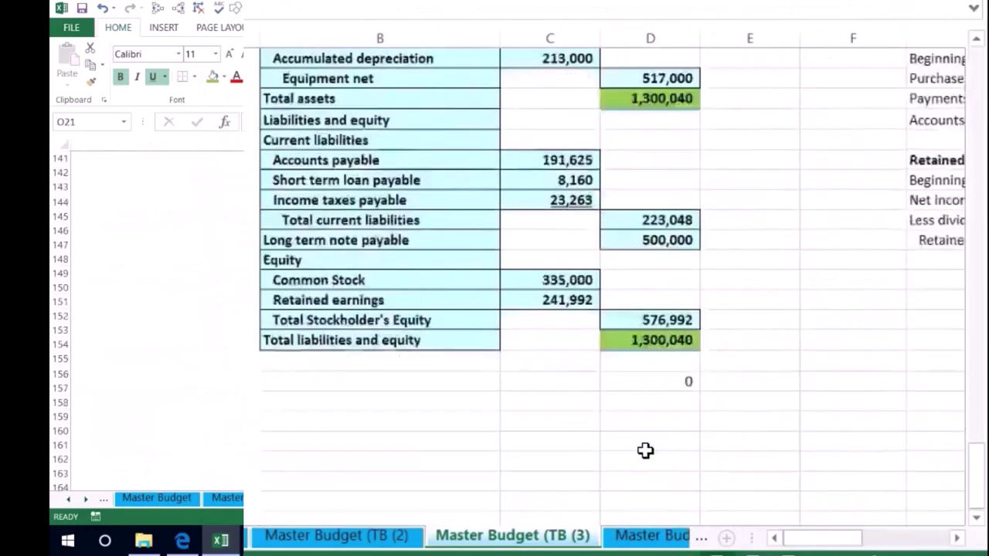
pyautogui.scroll(-3, 645, 451)
pyautogui.scroll(17, 645, 450)
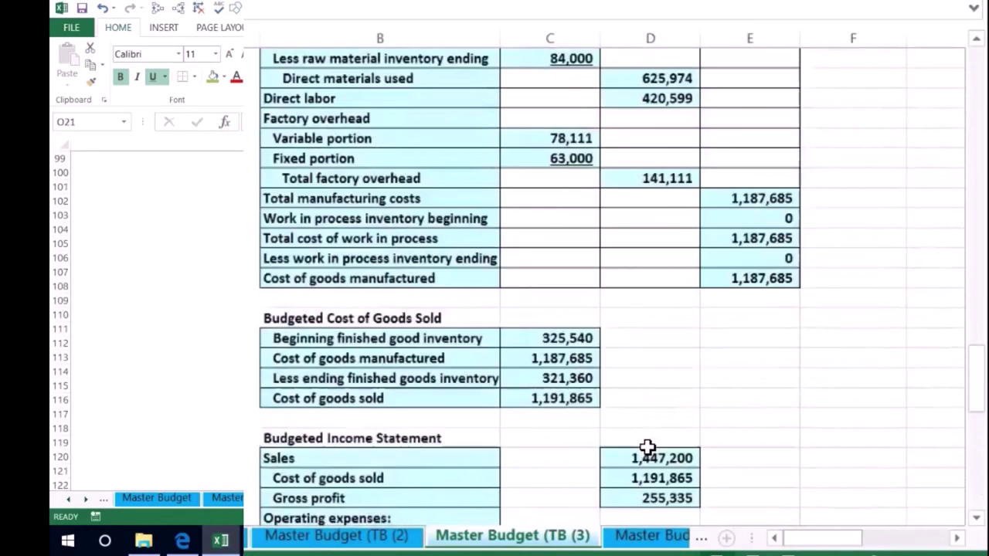
pyautogui.scroll(7, 647, 448)
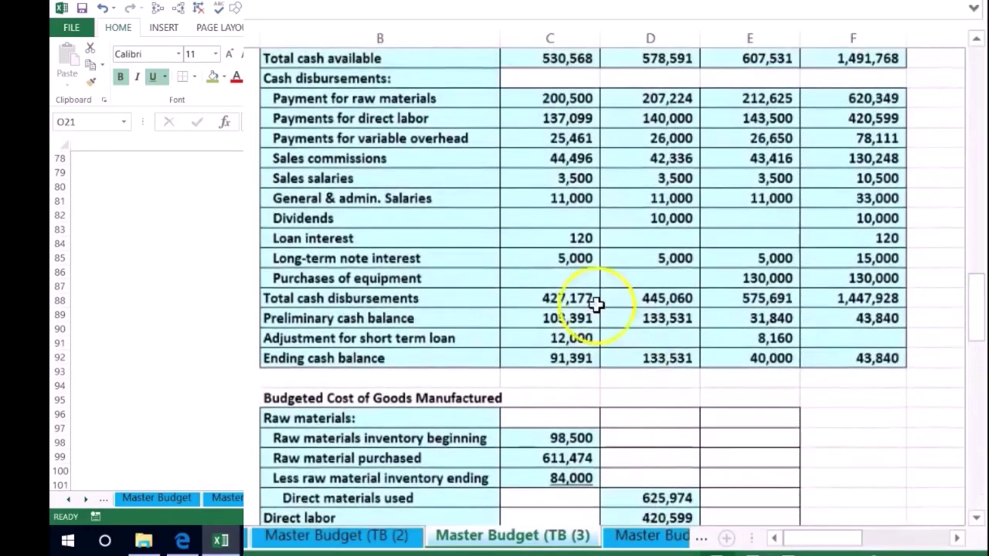
pyautogui.click(568, 258)
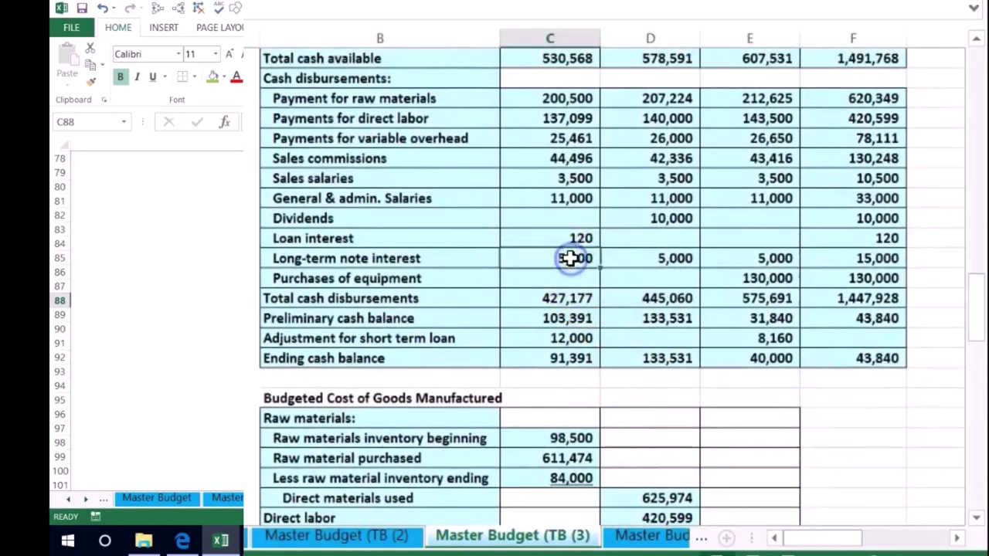
pyautogui.click(732, 277)
# - Copy the Equipment label from trial balance cell M6 as a value into journal cell I35
pyautogui.moveTo(825, 500); pyautogui.dragTo(842, 492)
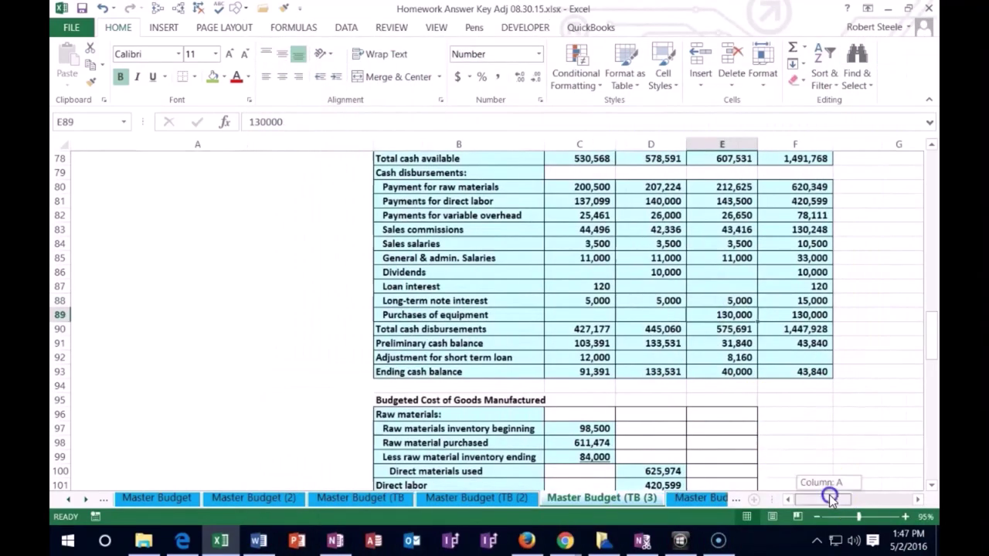
pyautogui.scroll(20, 810, 448)
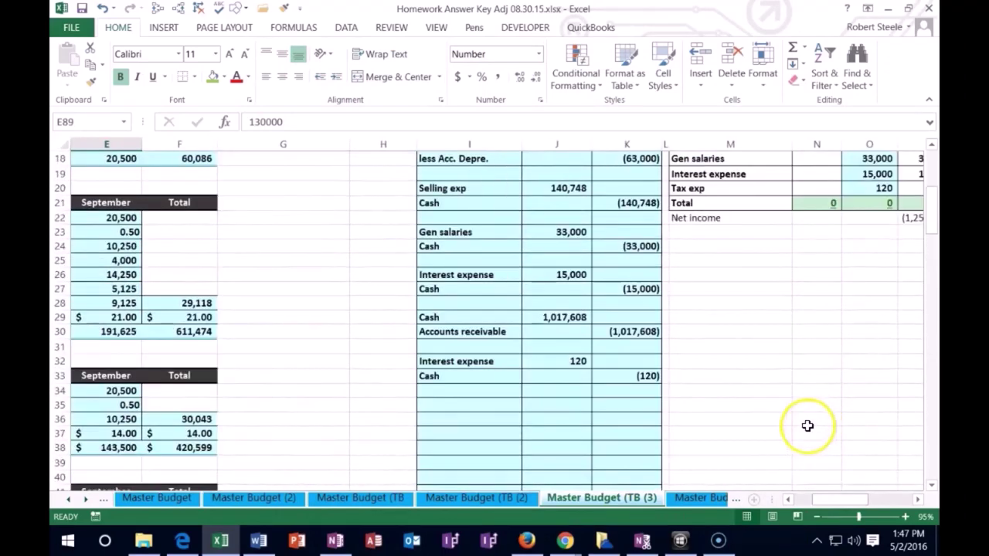
pyautogui.scroll(5, 606, 422)
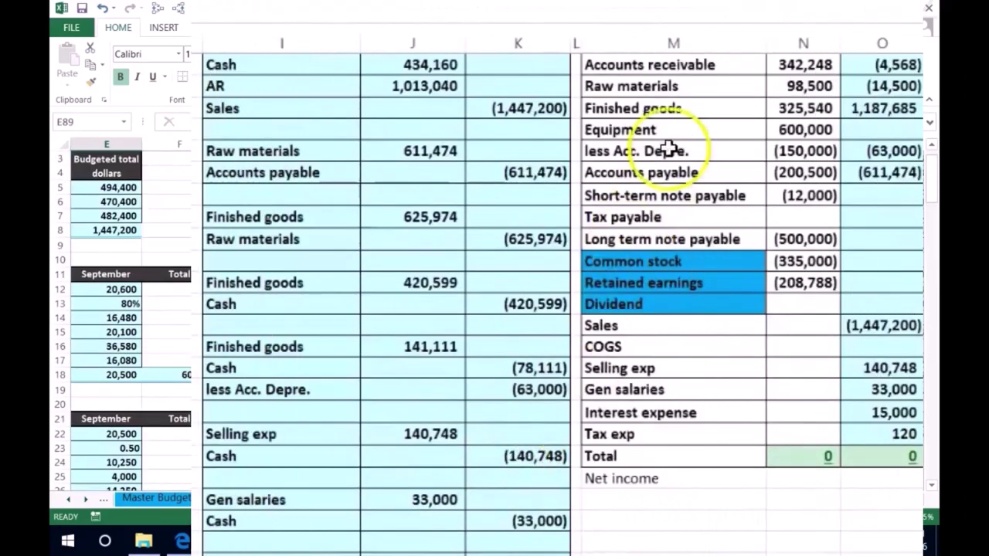
pyautogui.click(661, 146)
pyautogui.rightClick(659, 130)
pyautogui.click(687, 175)
pyautogui.scroll(-4, 481, 269)
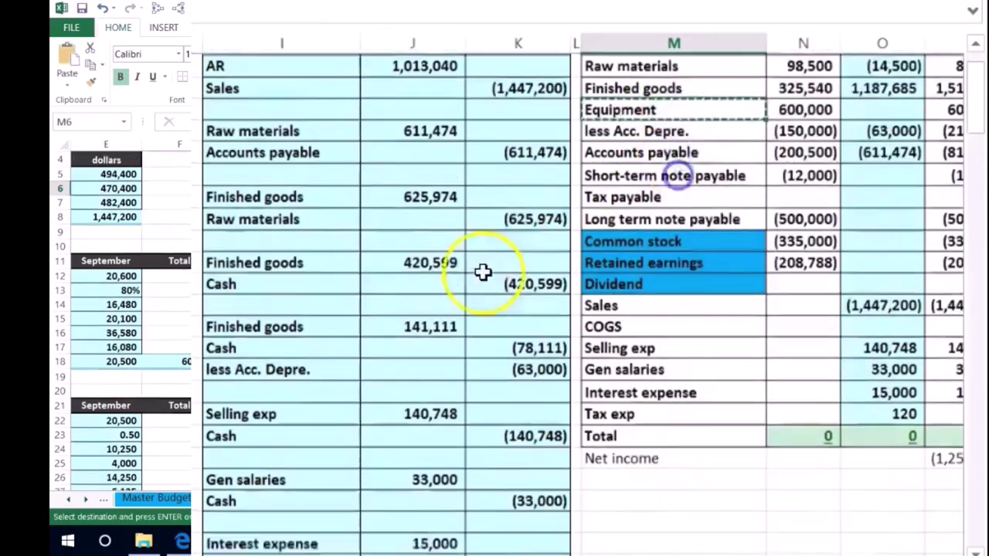
pyautogui.click(275, 493)
pyautogui.rightClick(274, 493)
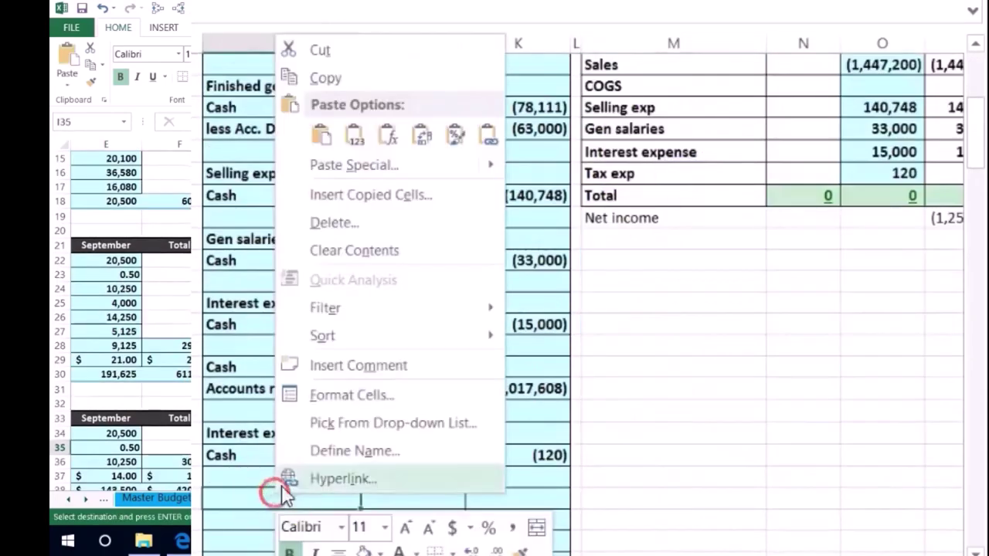
pyautogui.click(350, 137)
# - Copy the Cash label from trial balance cell M2 as a value into journal cell I36
pyautogui.scroll(5, 662, 322)
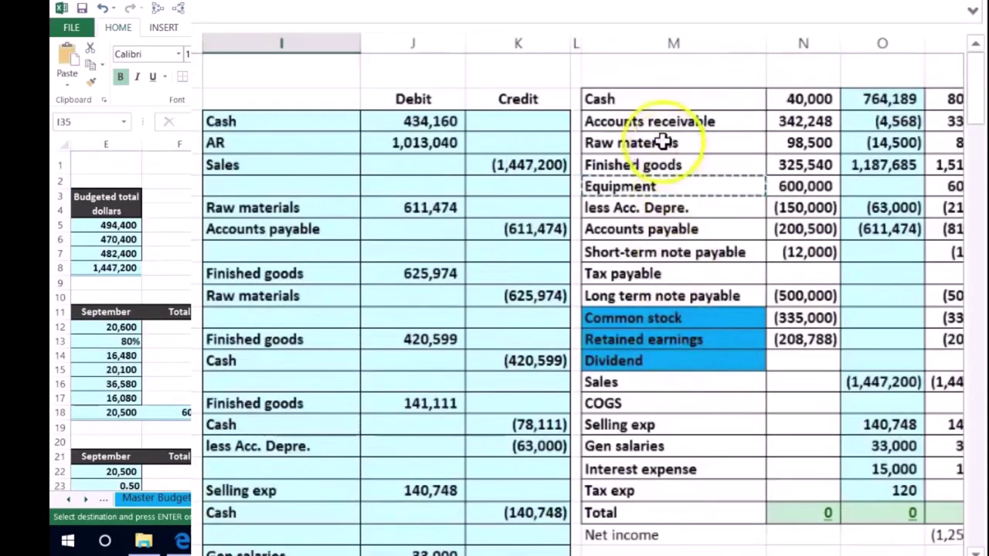
pyautogui.click(631, 100)
pyautogui.rightClick(634, 99)
pyautogui.click(657, 143)
pyautogui.scroll(-8, 319, 376)
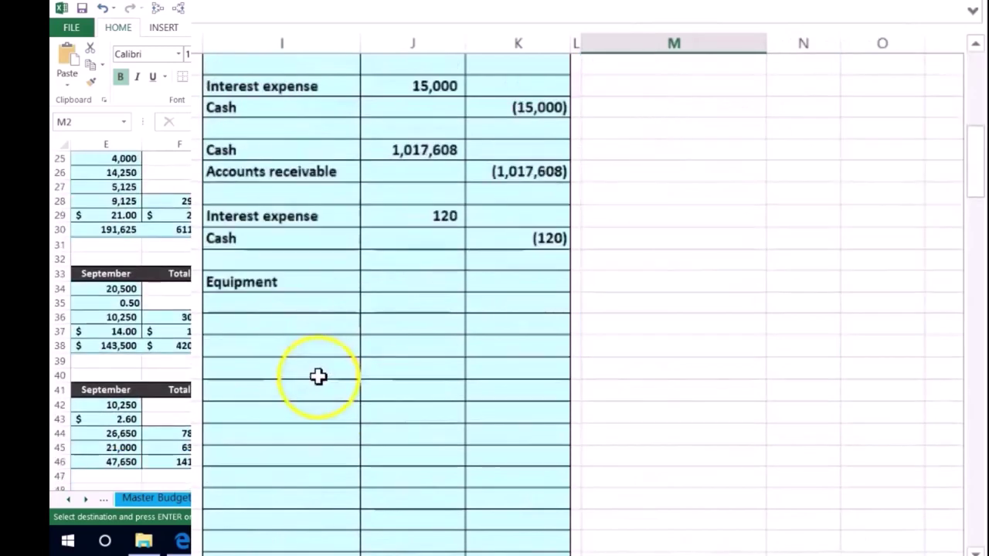
pyautogui.rightClick(275, 303)
pyautogui.click(412, 102)
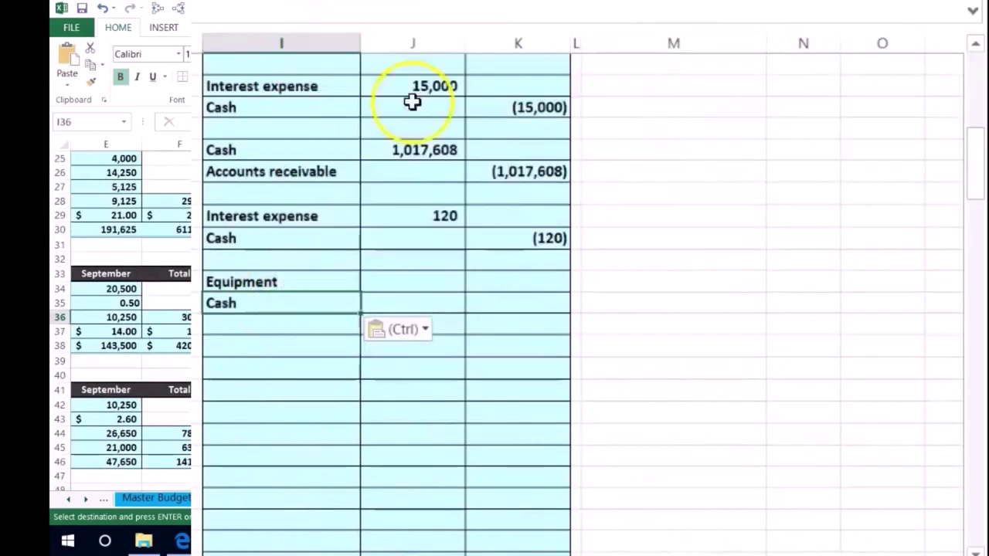
# - Enter a 130,000 equipment debit in J35 and credit Cash in K36 with a formula for the negative of J35
pyautogui.click(405, 285)
pyautogui.write('130,000')
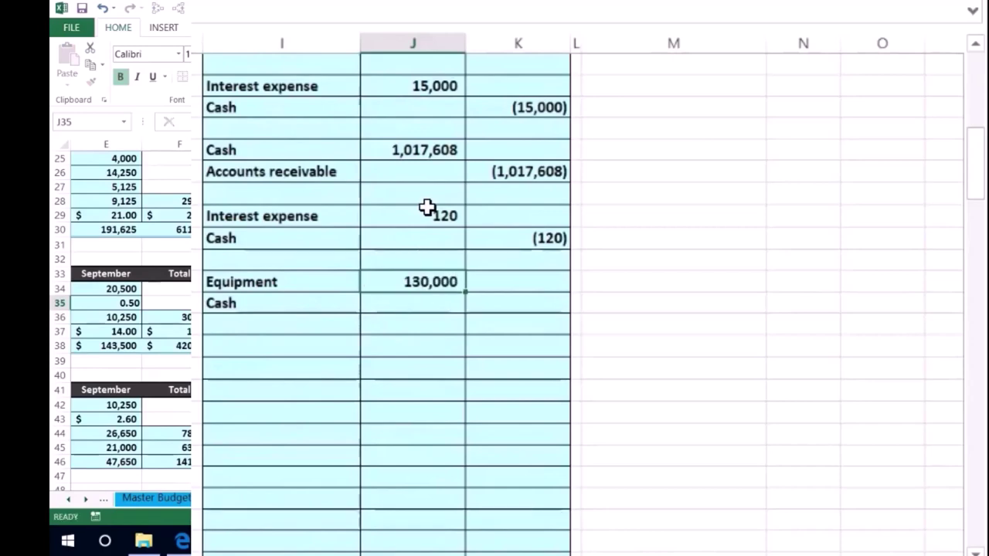
pyautogui.press('Down')
pyautogui.press('Right')
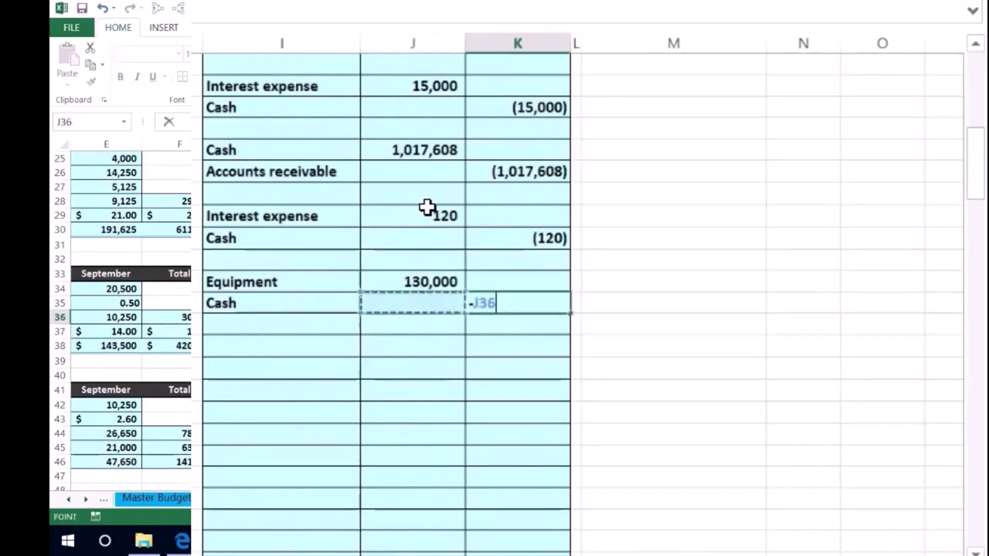
pyautogui.press('Return')
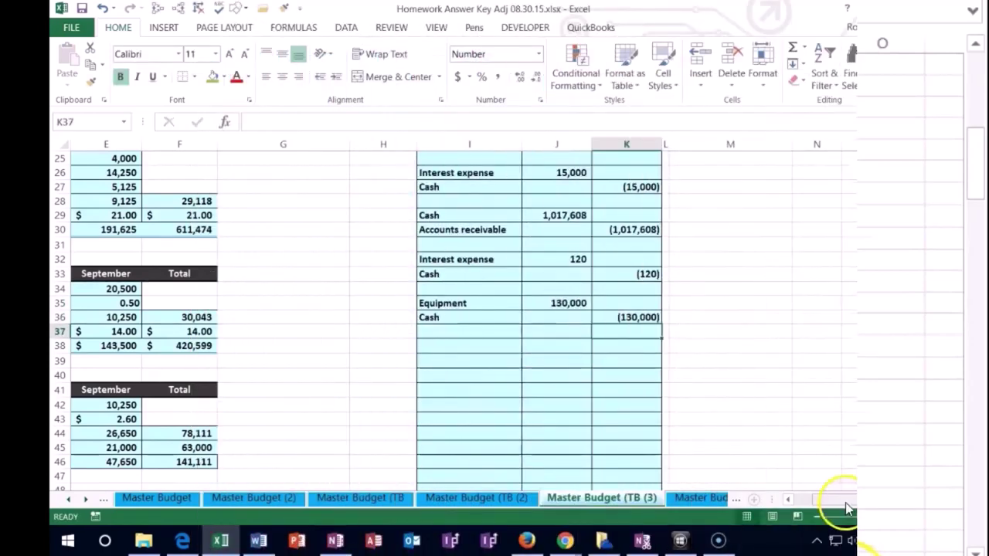
# - Add the K36 equipment payment credit to the Cash formula in trial balance cell O2
pyautogui.moveTo(839, 503); pyautogui.dragTo(824, 412)
pyautogui.scroll(8, 823, 412)
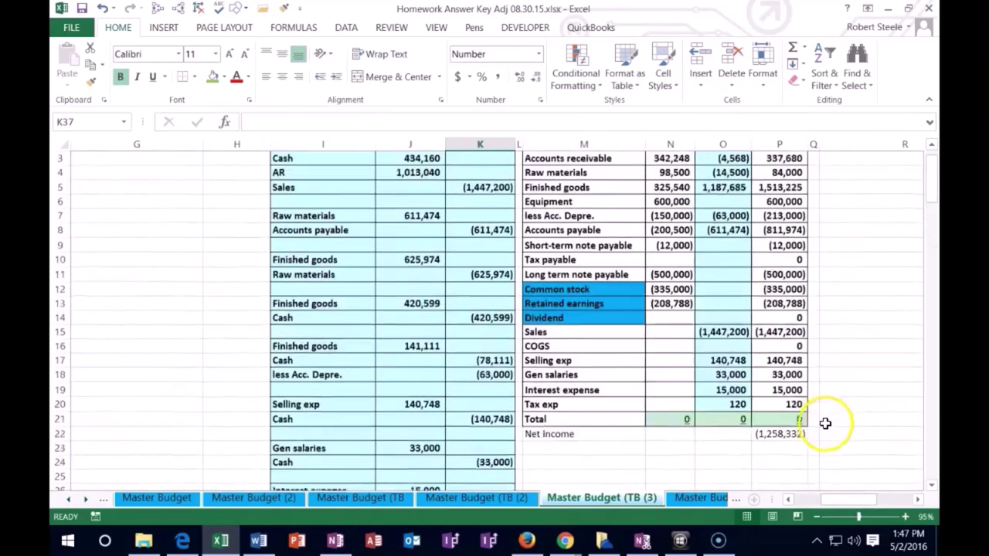
pyautogui.doubleClick(730, 180)
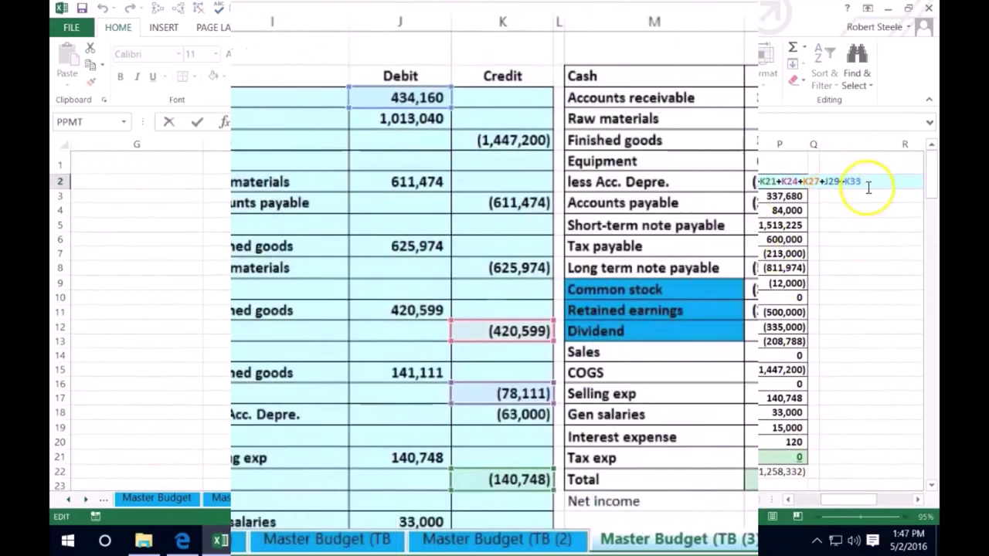
pyautogui.scroll(-7, 565, 413)
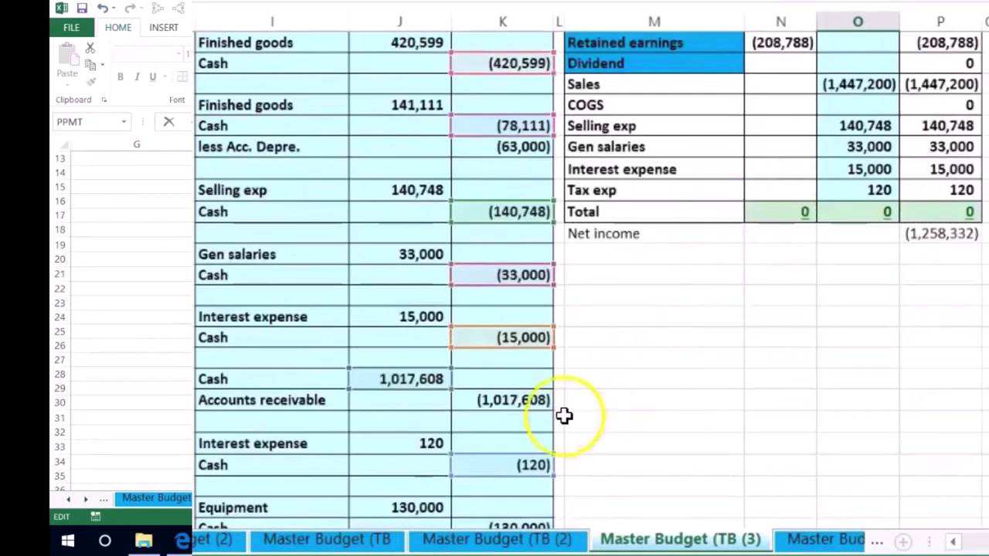
pyautogui.press('Return')
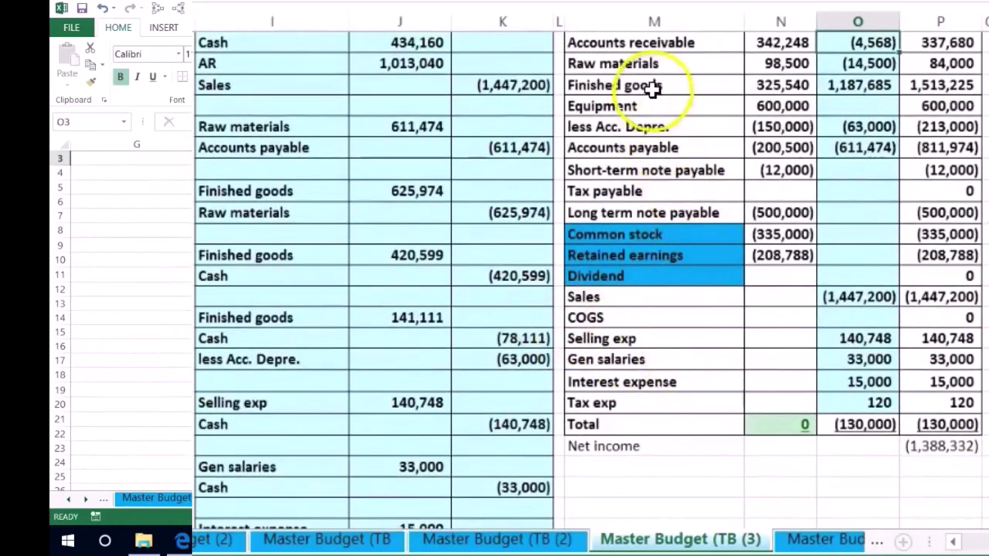
# - Link the Equipment adjustment cell O6 in the trial balance to the J35 debit
pyautogui.scroll(1, 653, 206)
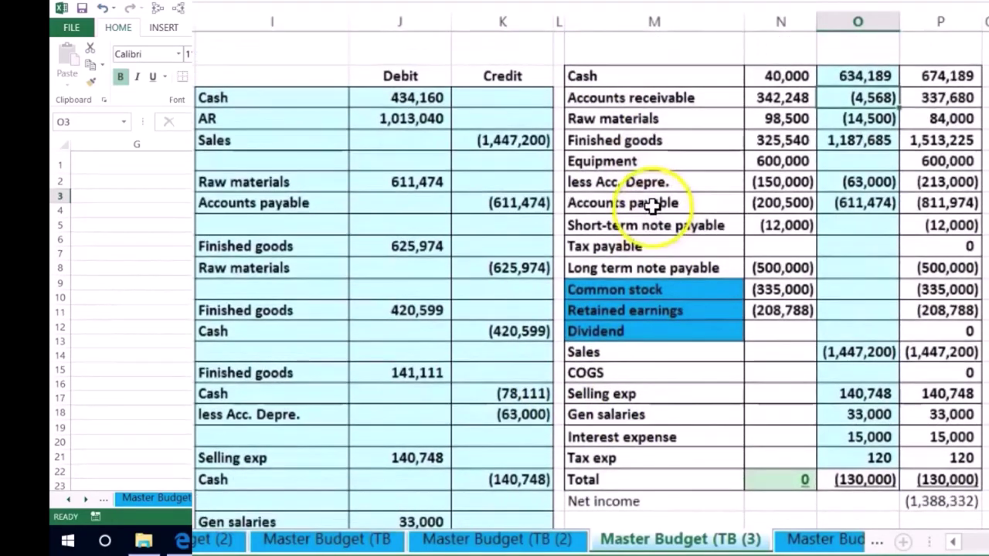
pyautogui.click(841, 160)
pyautogui.write('+')
pyautogui.scroll(-7, 751, 313)
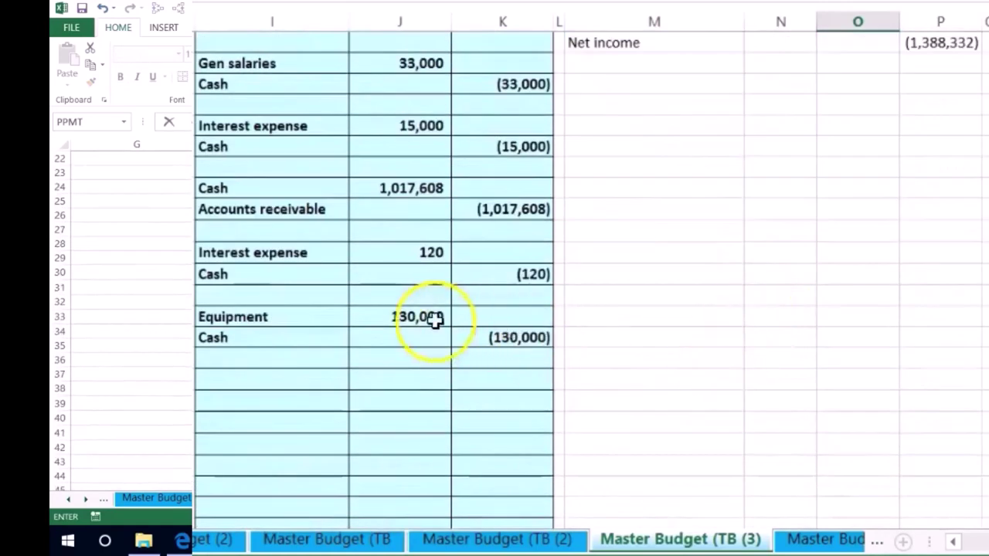
pyautogui.press('Return')
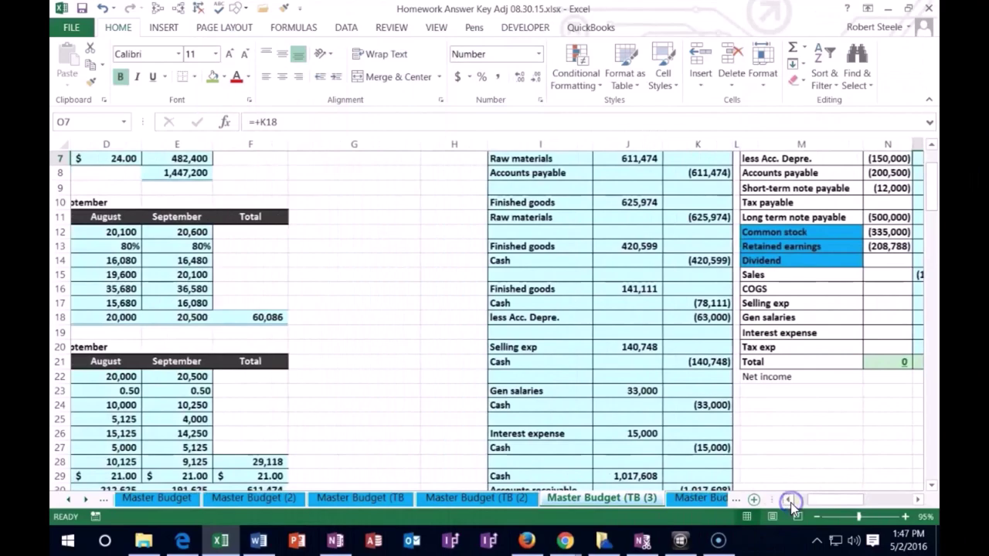
# - Review the cash budget's disbursements for the dividends still missing from the journal entries
pyautogui.scroll(-2, 435, 421)
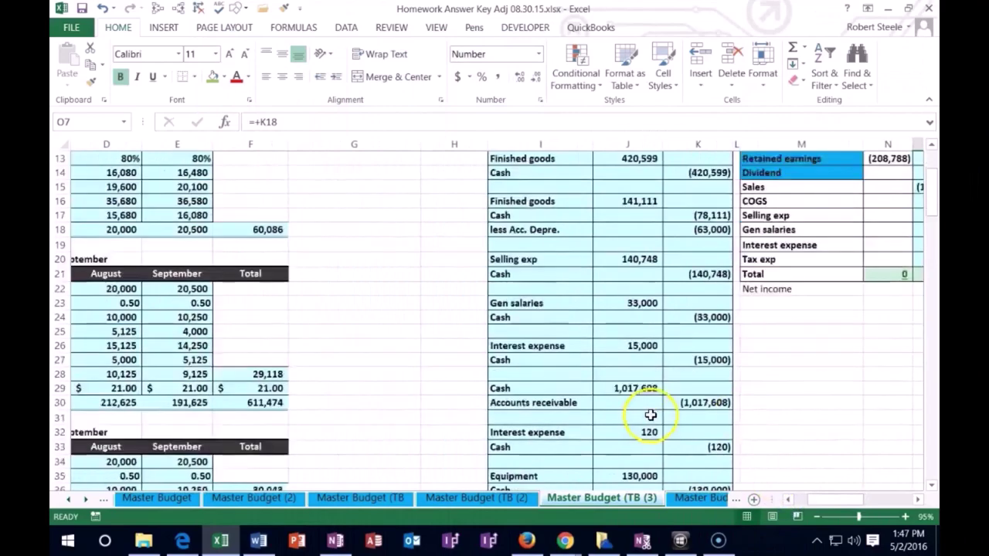
pyautogui.scroll(-9, 651, 415)
pyautogui.click(787, 500)
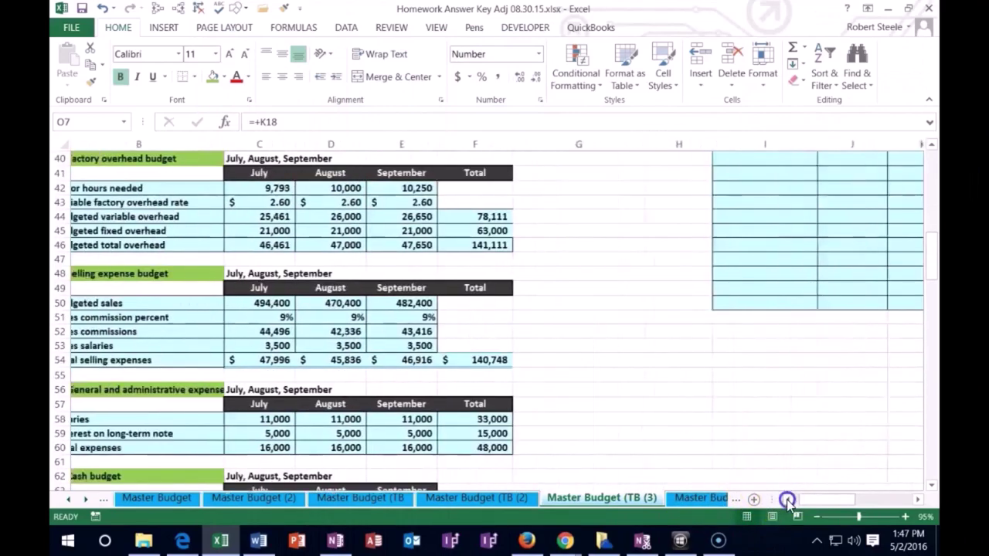
pyautogui.scroll(-10, 656, 435)
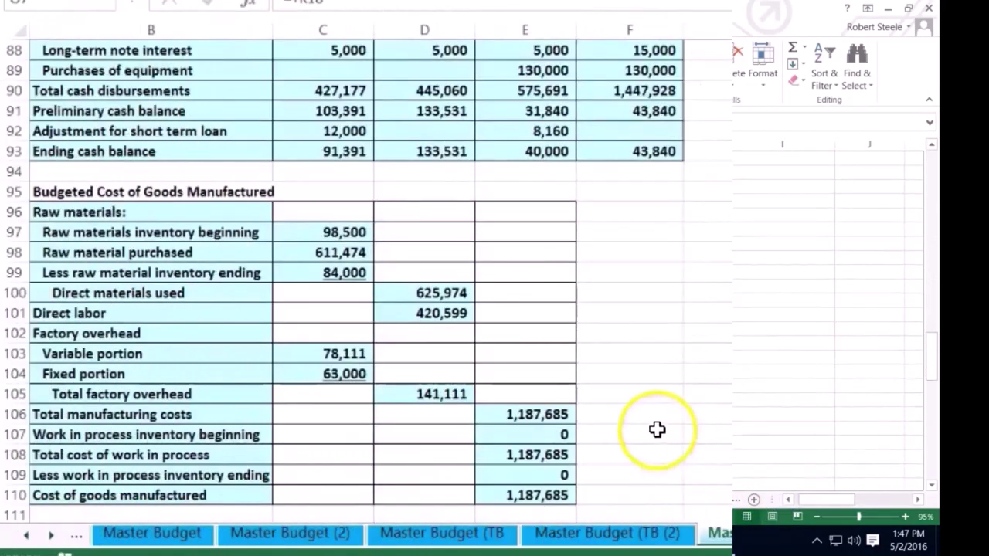
pyautogui.scroll(3, 656, 429)
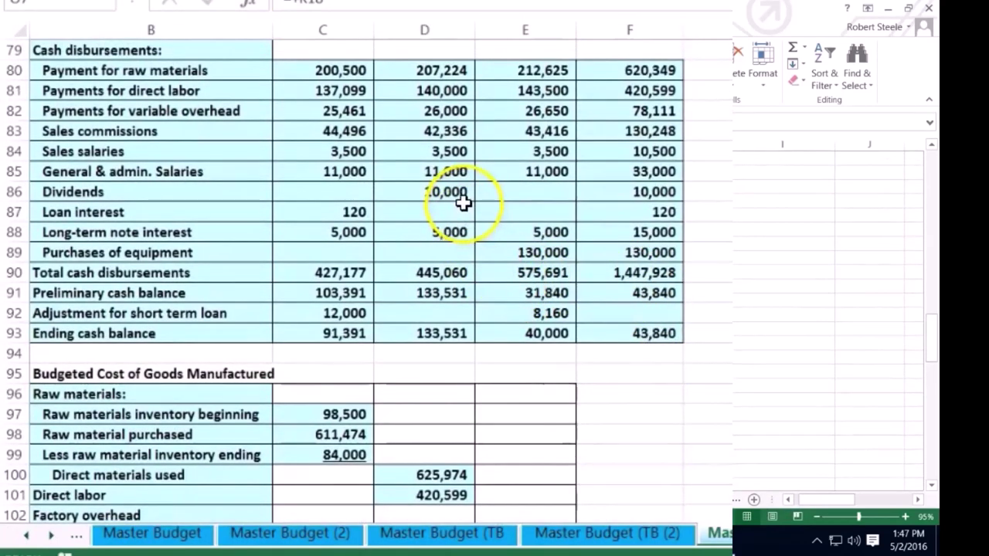
# - Copy the Dividend label from trial balance cell M14 as a value into journal cell I38
pyautogui.moveTo(845, 499); pyautogui.dragTo(850, 500)
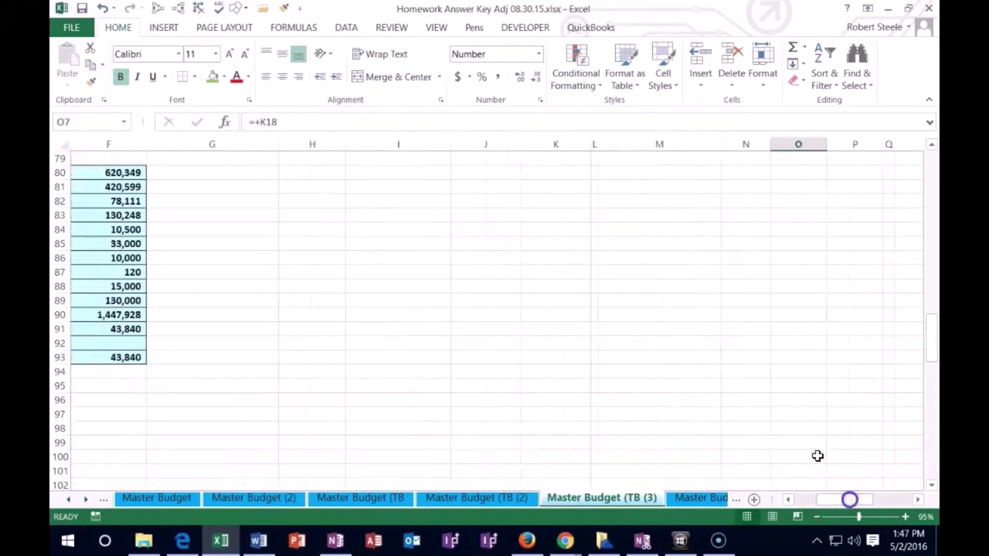
pyautogui.scroll(20, 811, 452)
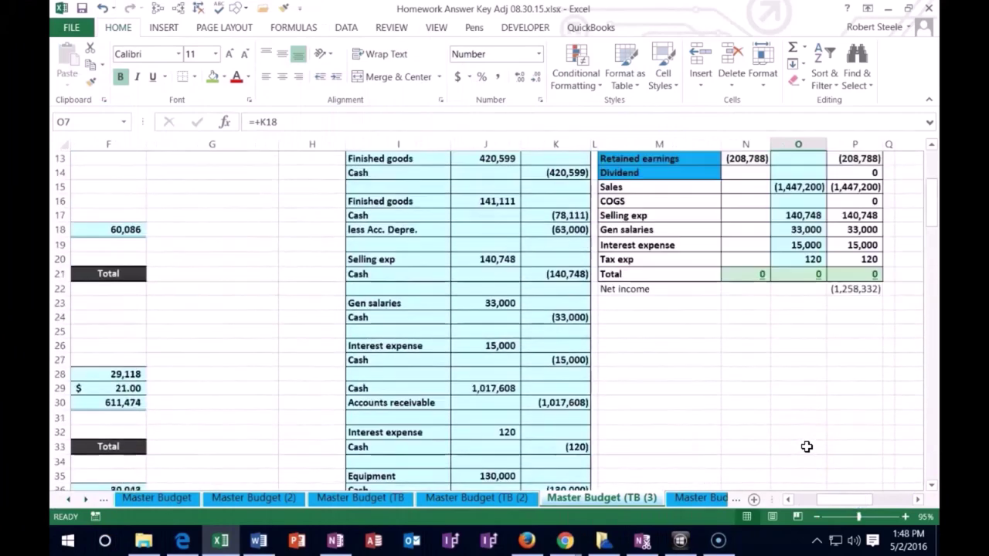
pyautogui.scroll(2, 806, 446)
pyautogui.rightClick(659, 262)
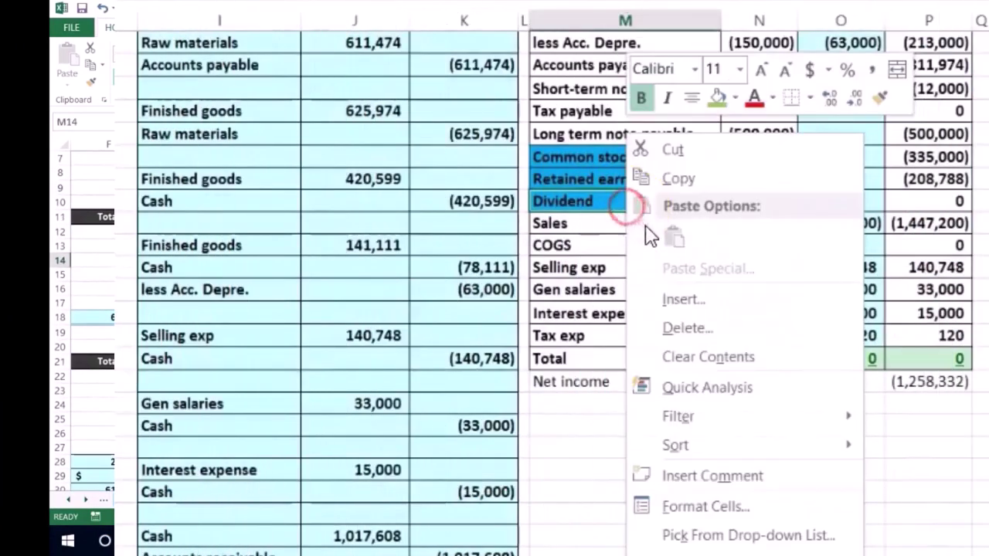
pyautogui.click(678, 178)
pyautogui.scroll(-4, 661, 190)
pyautogui.click(228, 464)
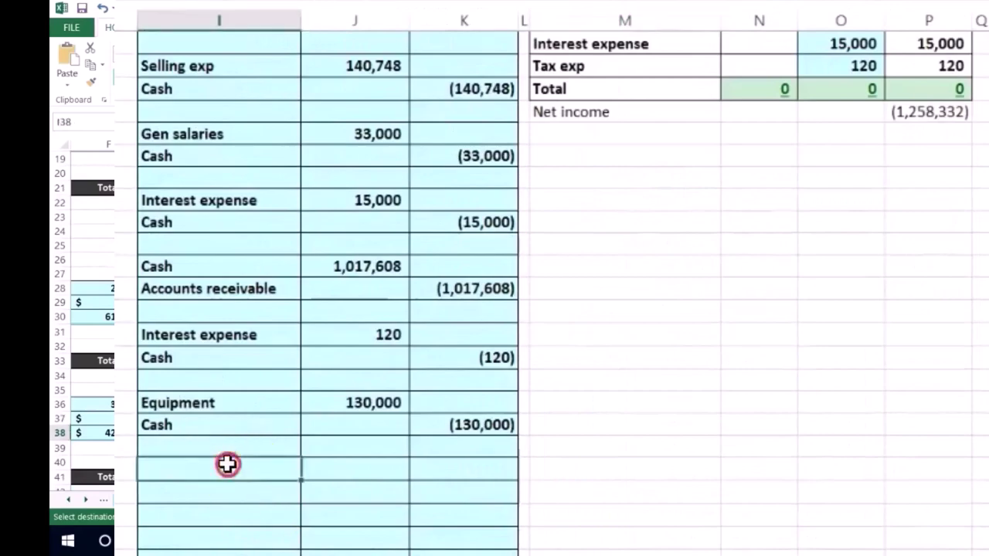
pyautogui.rightClick(228, 464)
pyautogui.click(432, 154)
# - Copy the Cash label from trial balance cell M2 as a value into journal cell I39
pyautogui.scroll(6, 642, 366)
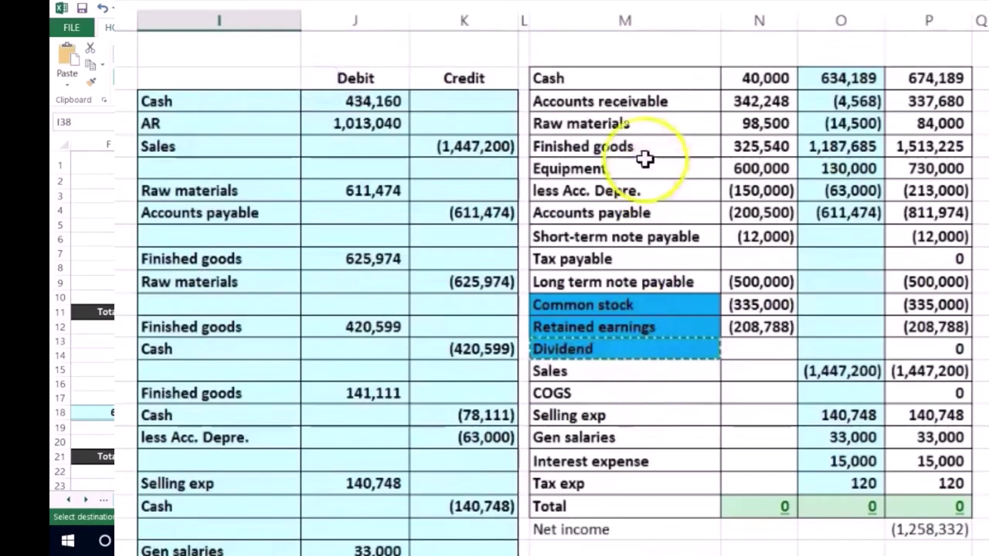
pyautogui.rightClick(598, 79)
pyautogui.press('Escape')
pyautogui.scroll(-4, 329, 398)
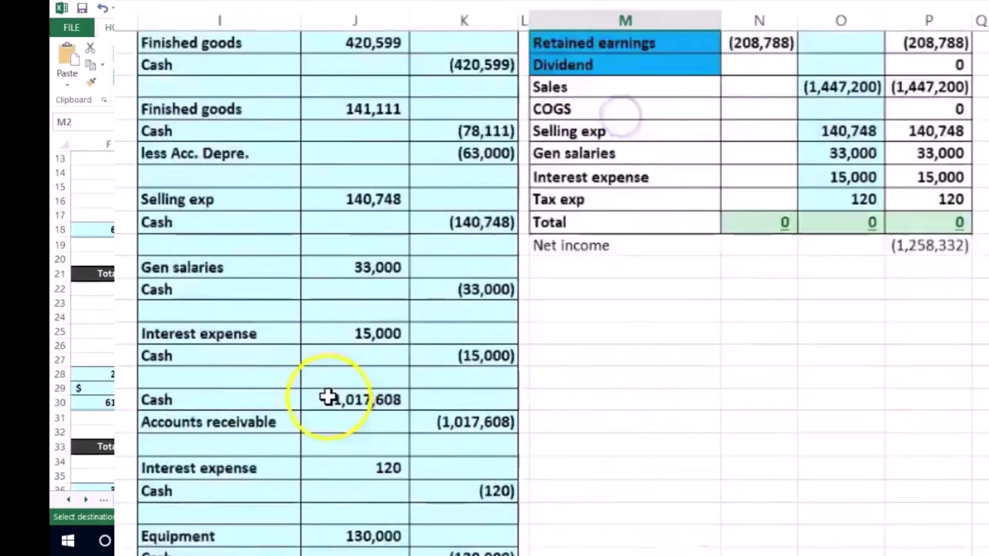
pyautogui.scroll(-4, 329, 398)
pyautogui.rightClick(235, 357)
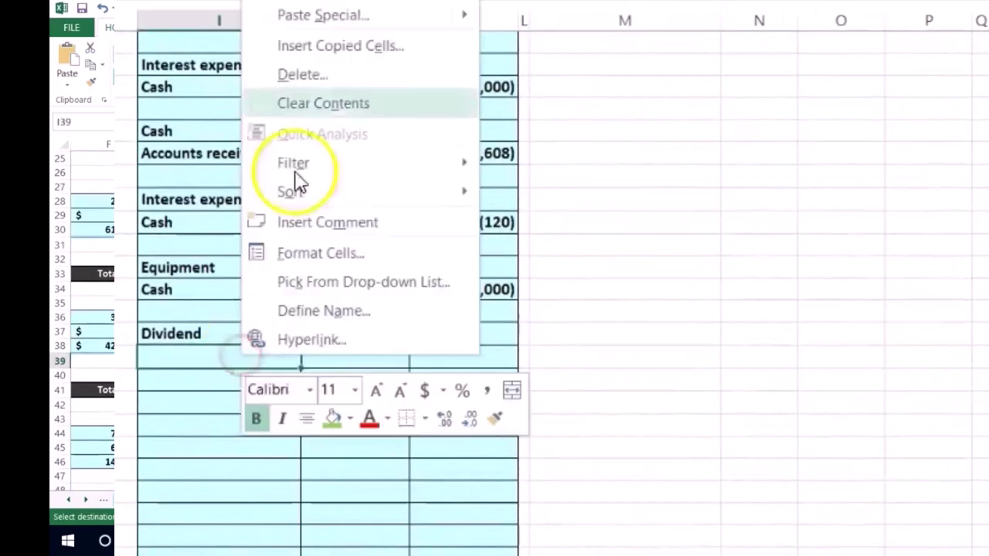
pyautogui.click(287, 6)
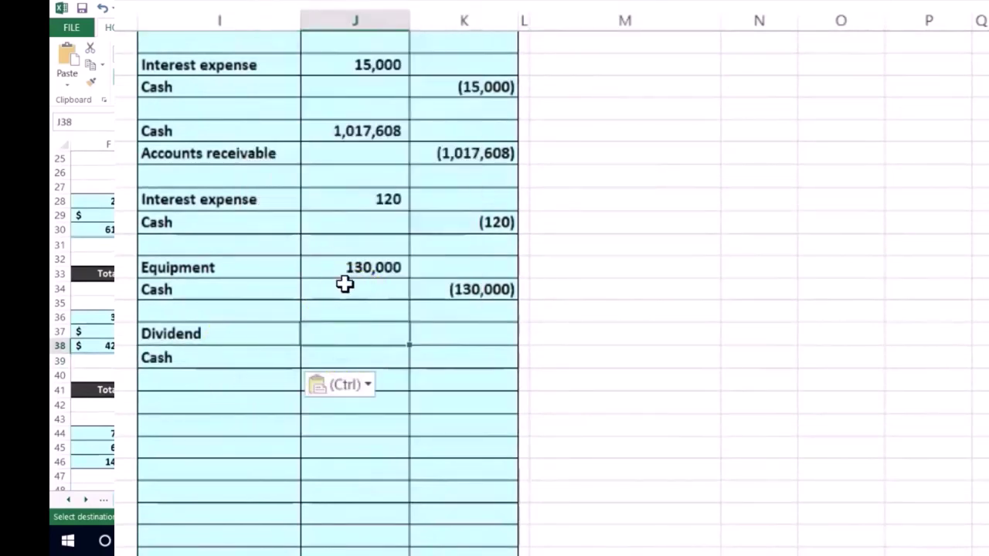
# - Enter a 10,000 dividend debit in J38 and the matching negative Cash credit in K39
pyautogui.press('Right')
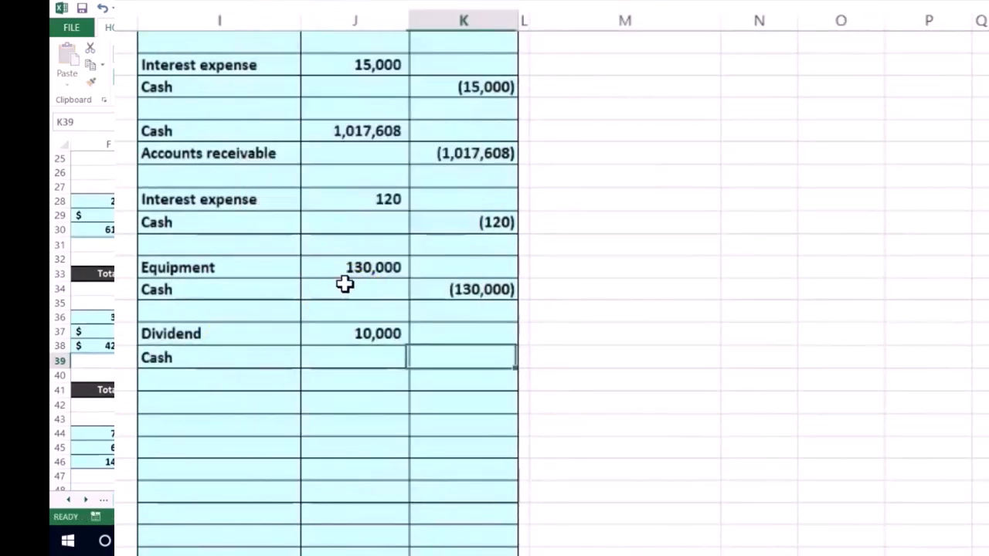
pyautogui.press('Return')
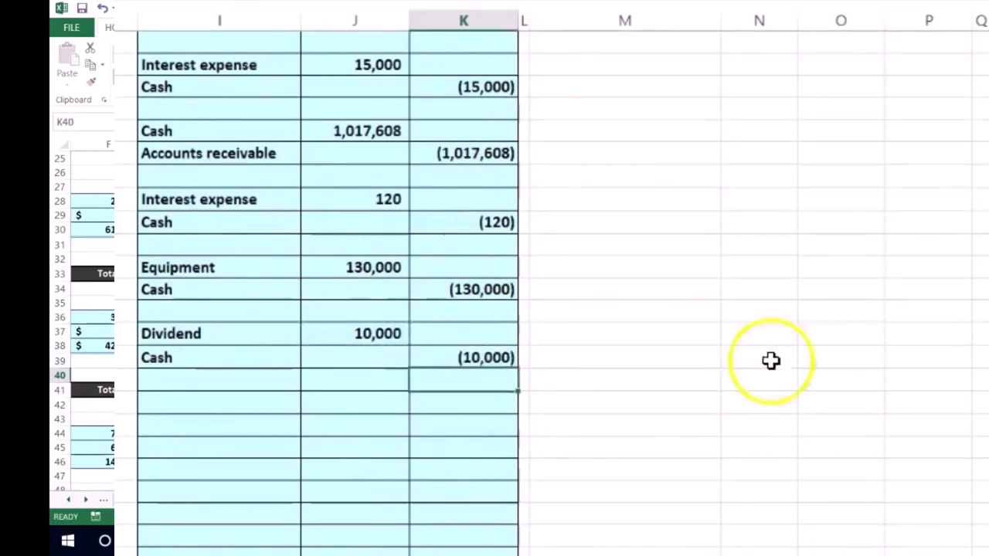
# - Add the K39 credit to the Cash formula in O2 and link the Dividend cell O14 to the J38 debit
pyautogui.scroll(8, 771, 361)
pyautogui.doubleClick(830, 78)
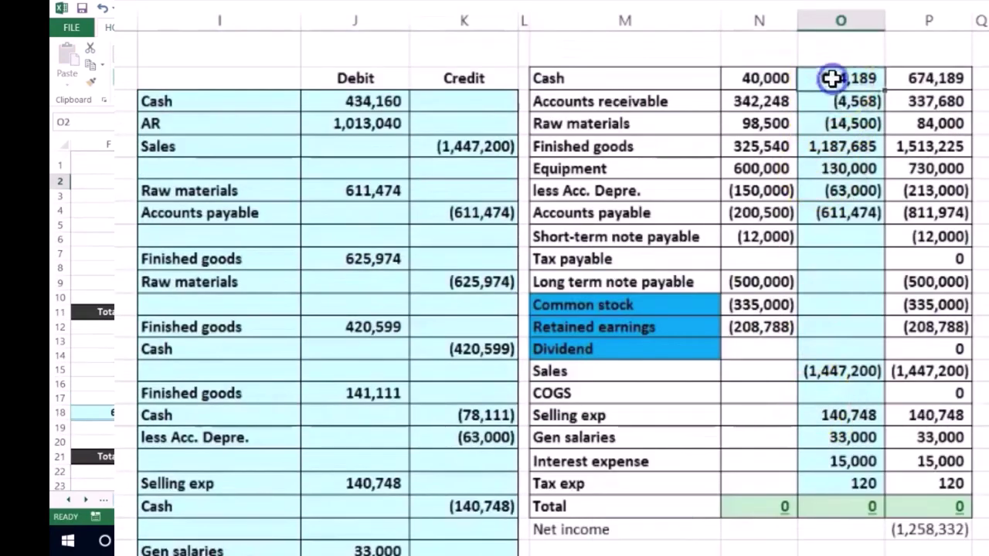
pyautogui.scroll(-9, 662, 309)
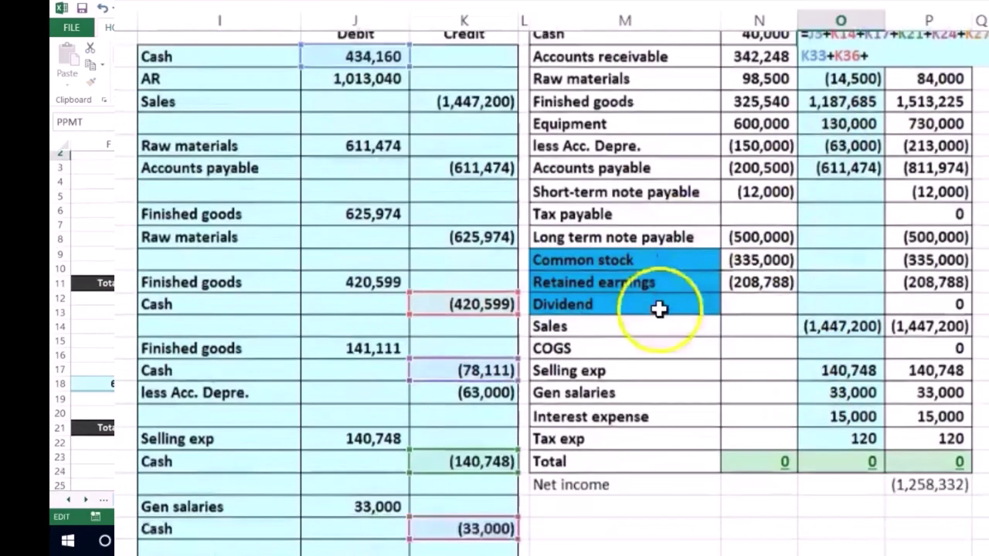
pyautogui.press('Return')
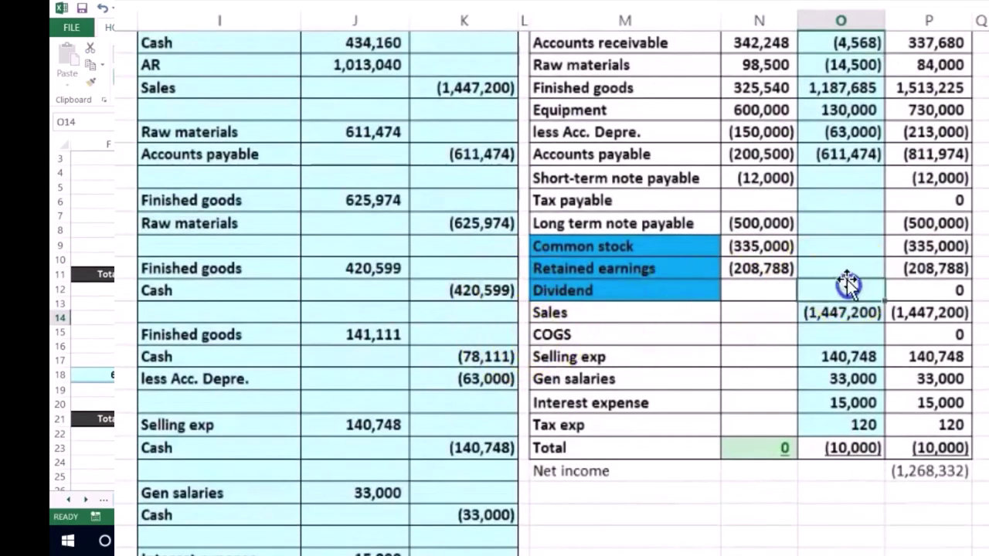
pyautogui.write('=')
pyautogui.scroll(-6, 469, 379)
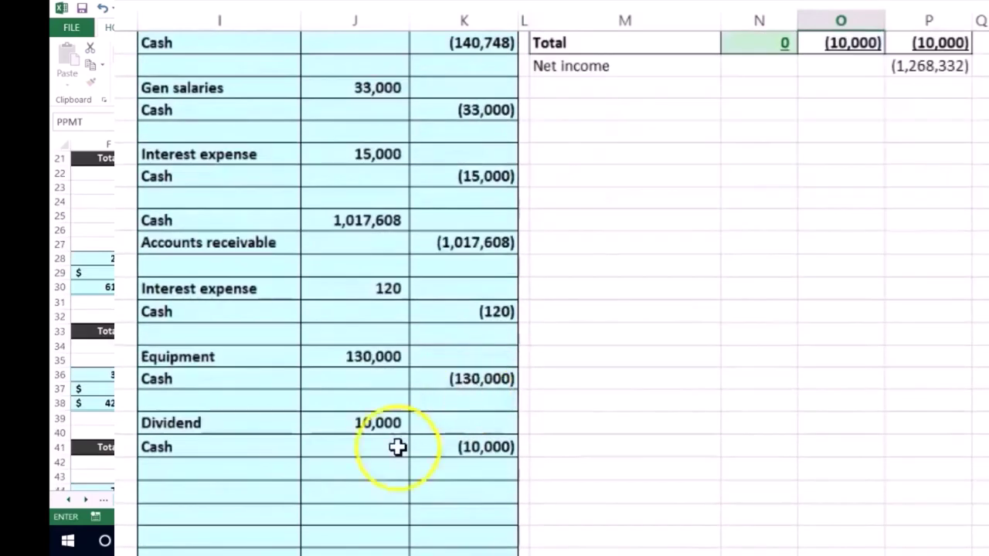
pyautogui.press('Return')
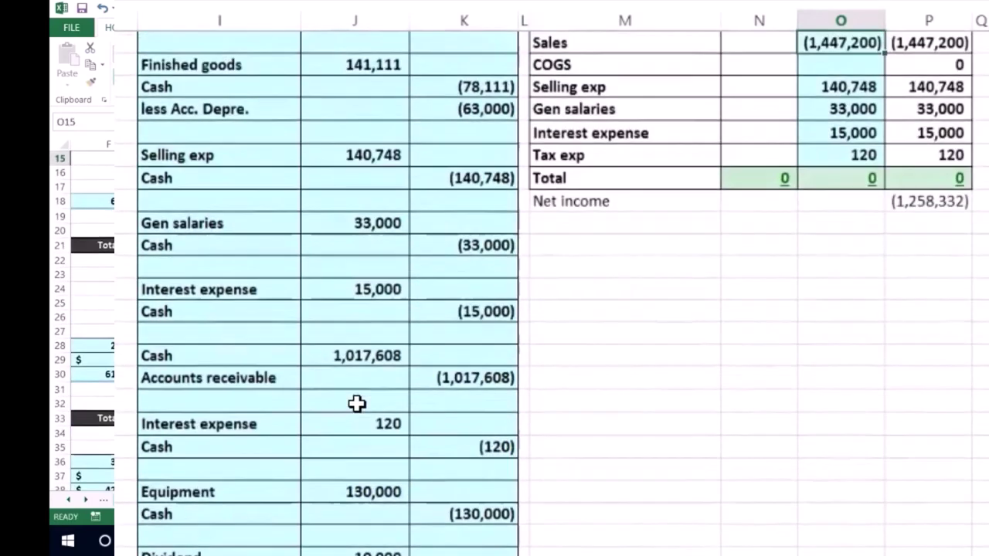
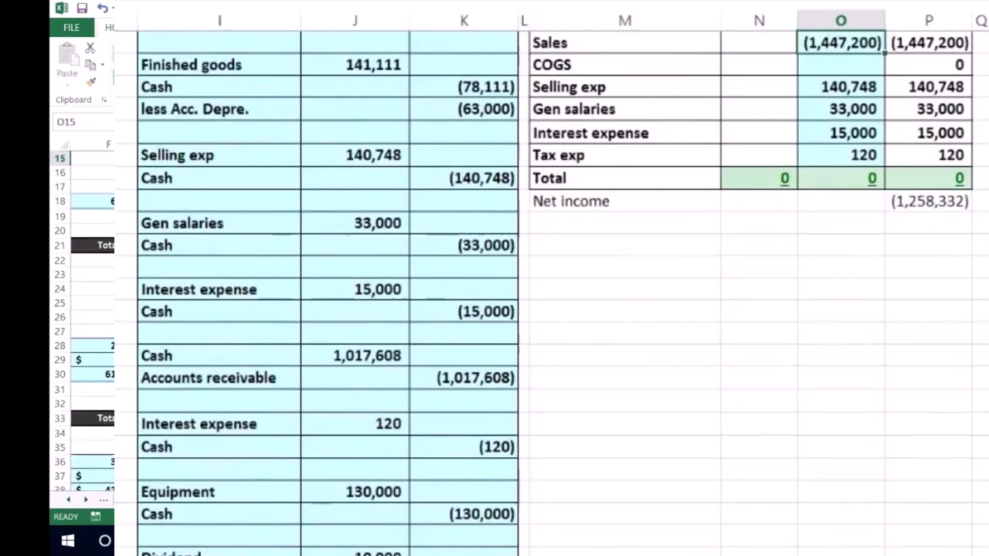
# - Enter the formula +C92-E92 in total cell F92 of the cash budget's short-term loan adjustment row
pyautogui.moveTo(832, 502); pyautogui.dragTo(820, 512)
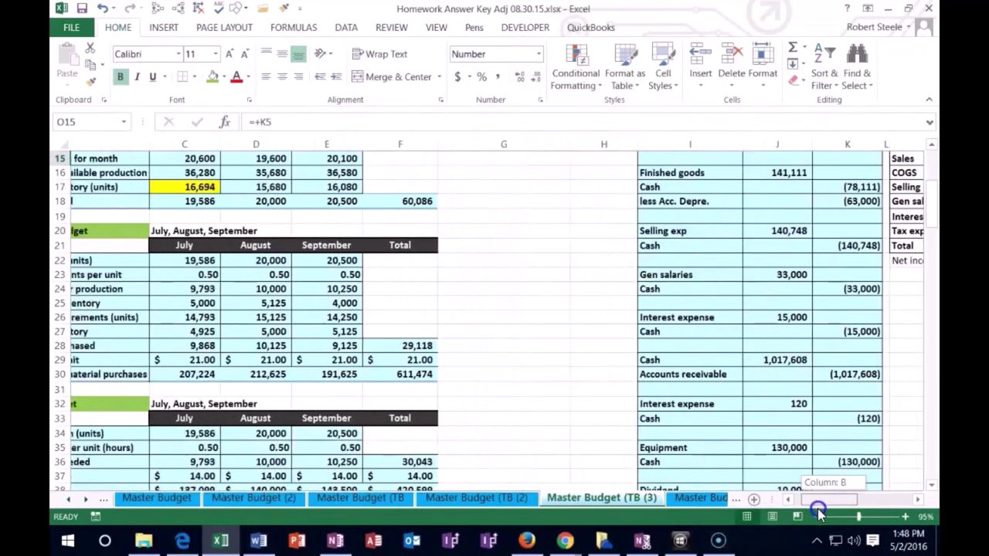
pyautogui.scroll(-20, 369, 427)
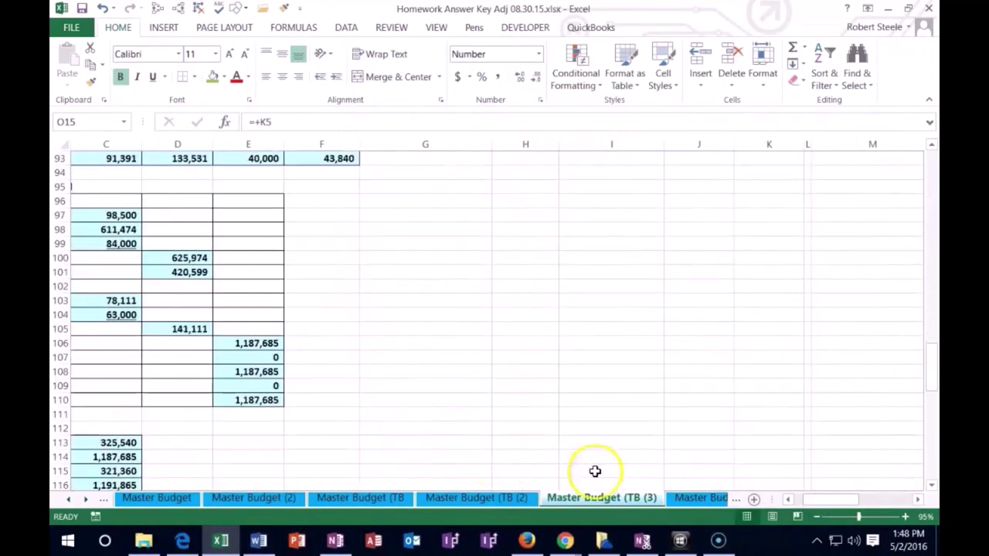
pyautogui.click(787, 500)
pyautogui.scroll(3, 571, 410)
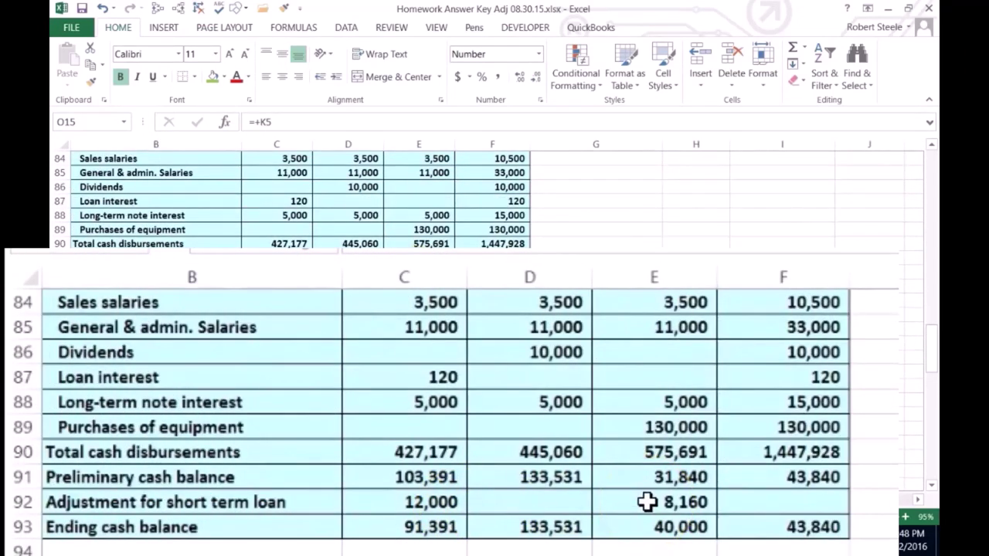
pyautogui.click(763, 502)
pyautogui.write('+')
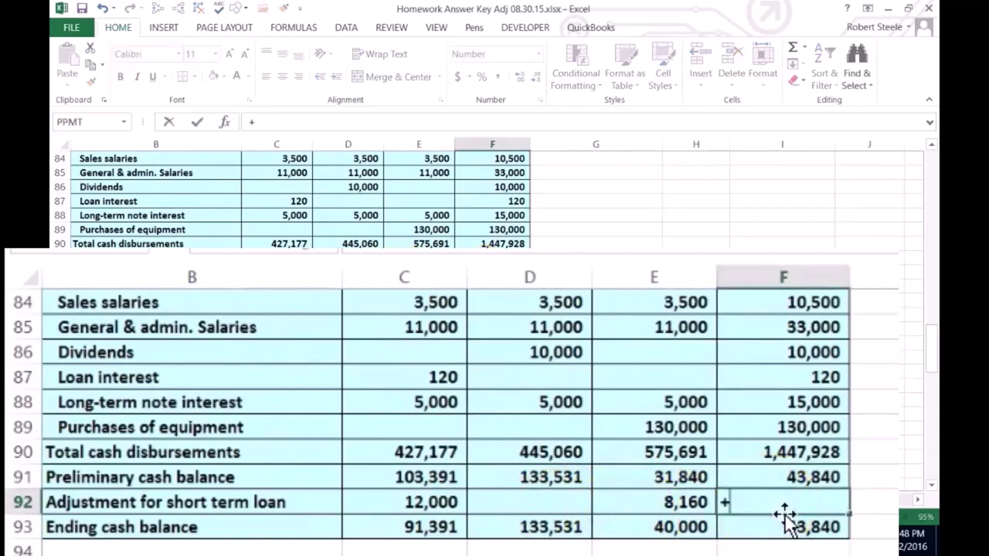
pyautogui.press('Left')
pyautogui.press('Left')
pyautogui.press('Left')
pyautogui.write('-')
pyautogui.press('Left')
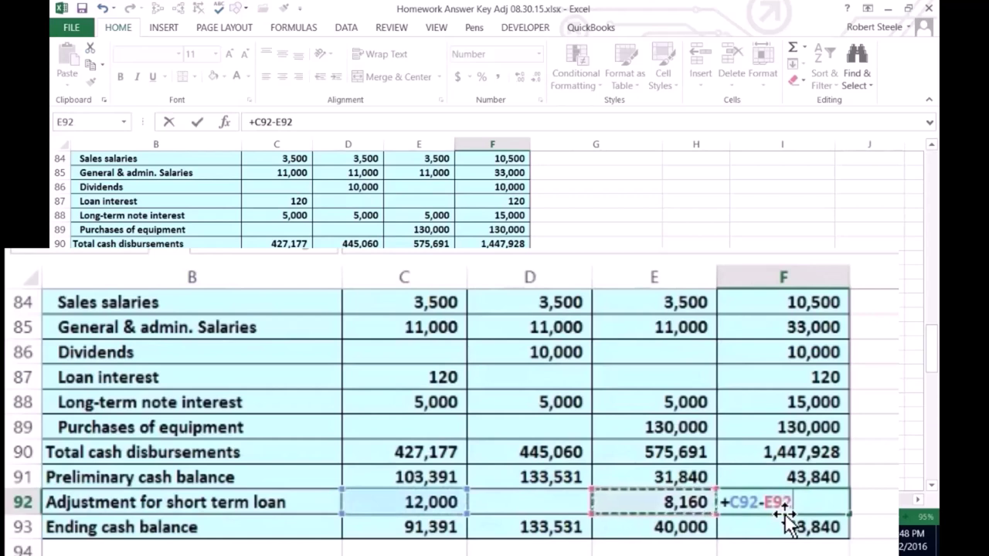
pyautogui.press('Return')
pyautogui.press('Up')
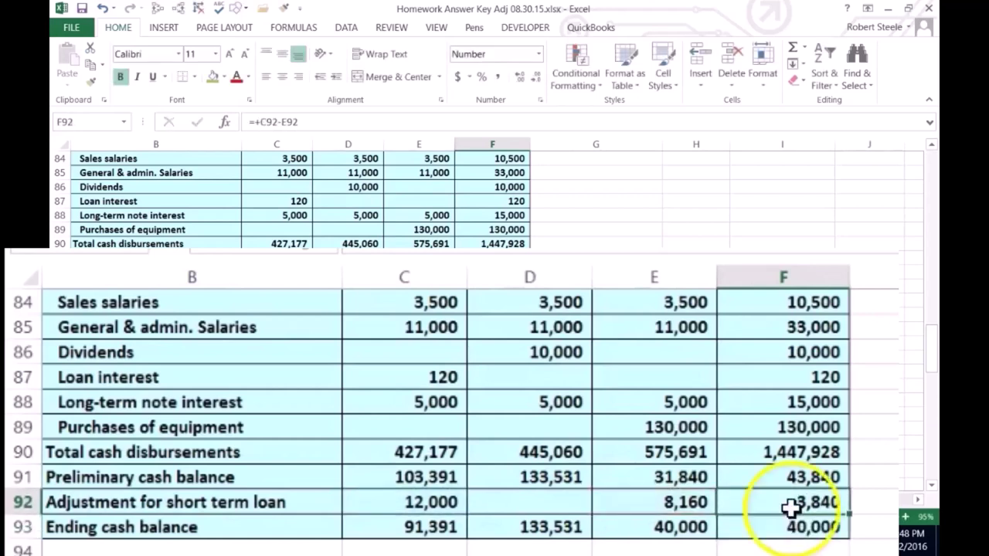
# - Check the ending cash balance formula in F93 and the short-term loan adjustments in C92, E92 and F92
pyautogui.click(887, 520)
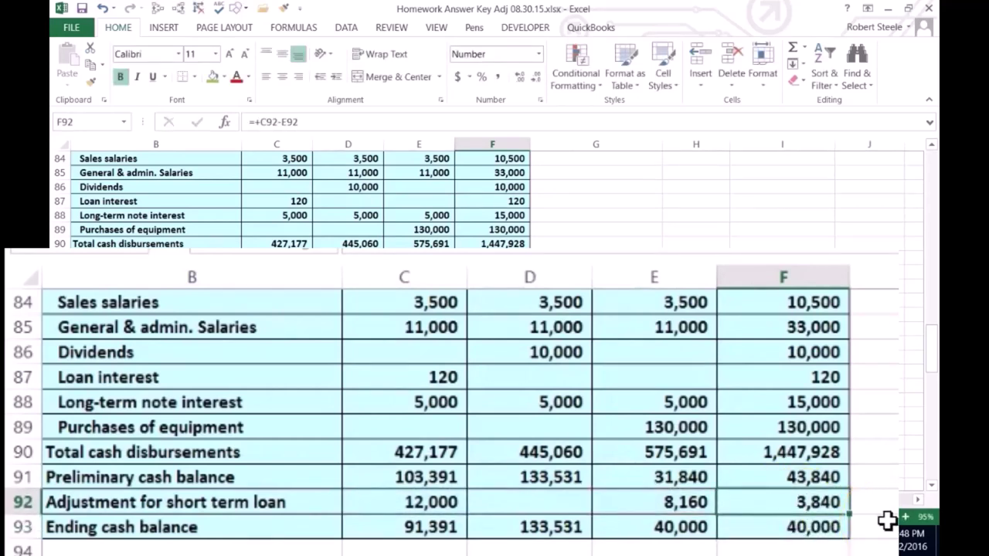
pyautogui.click(825, 527)
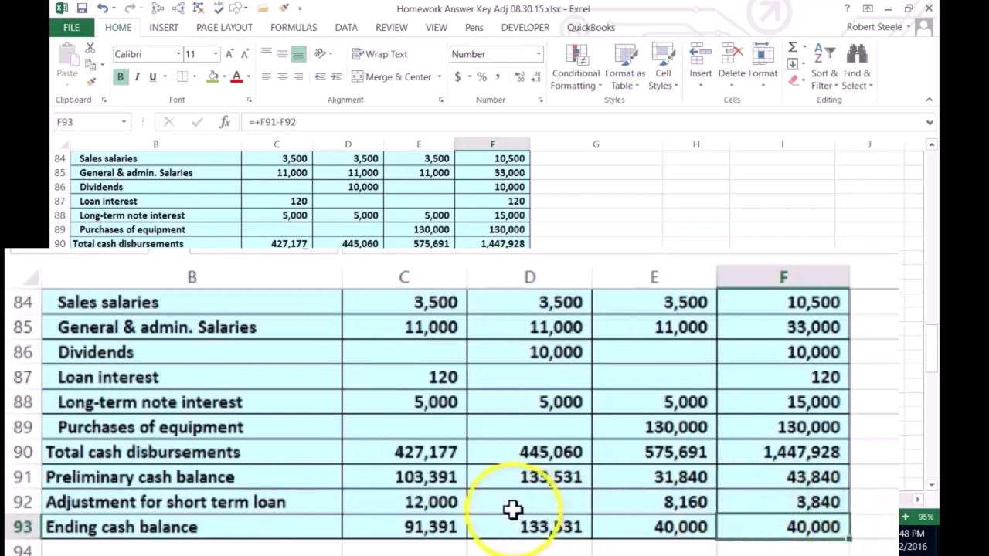
pyautogui.click(446, 503)
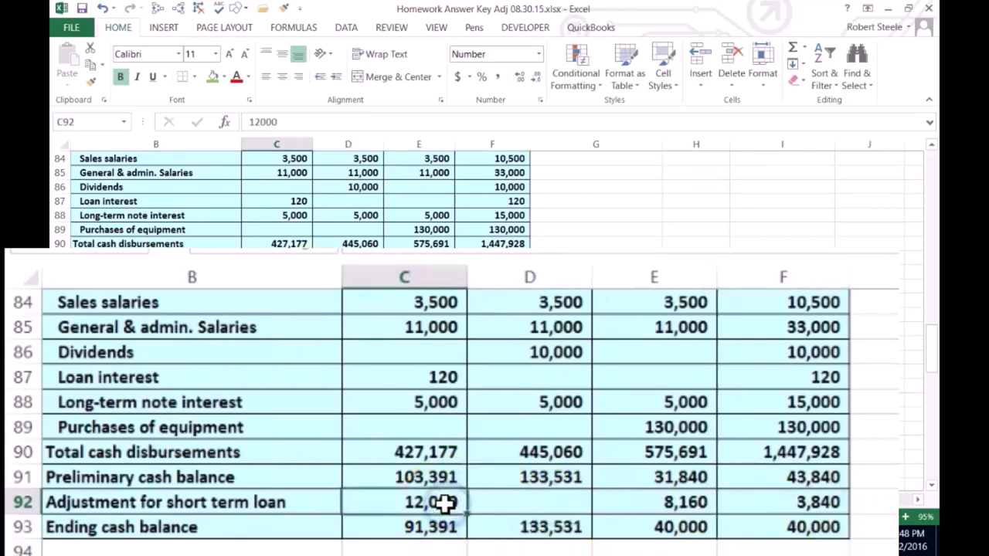
pyautogui.click(642, 504)
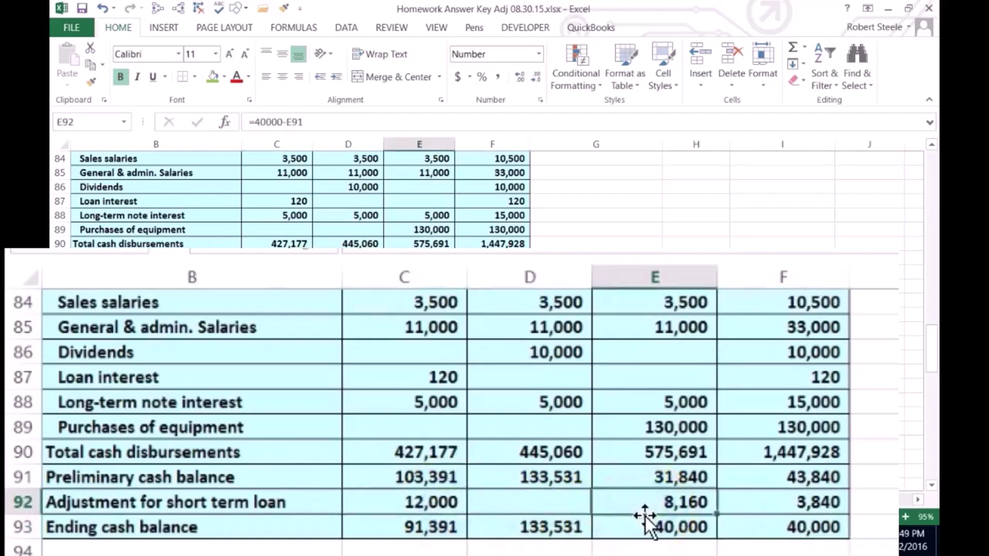
pyautogui.click(773, 503)
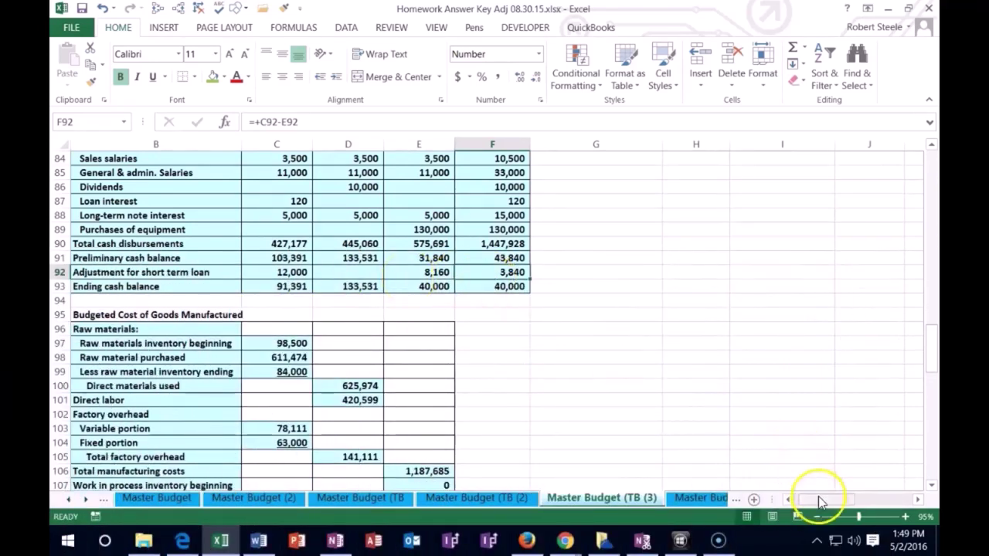
# - Copy the Short-term note payable label from trial balance cell M9 as a value into journal cell I41
pyautogui.moveTo(821, 502); pyautogui.dragTo(826, 499)
pyautogui.middleClick(821, 444)
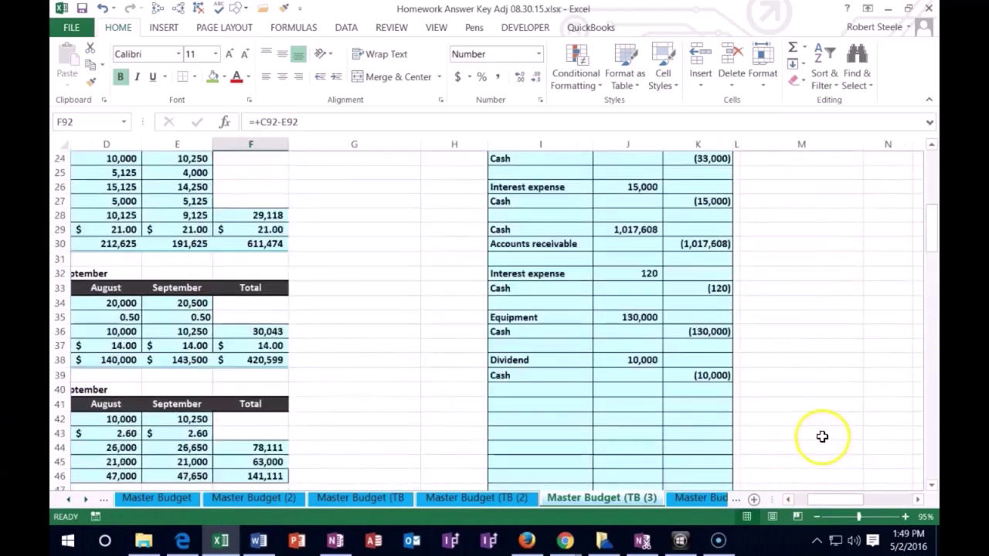
pyautogui.moveTo(853, 496); pyautogui.dragTo(857, 496)
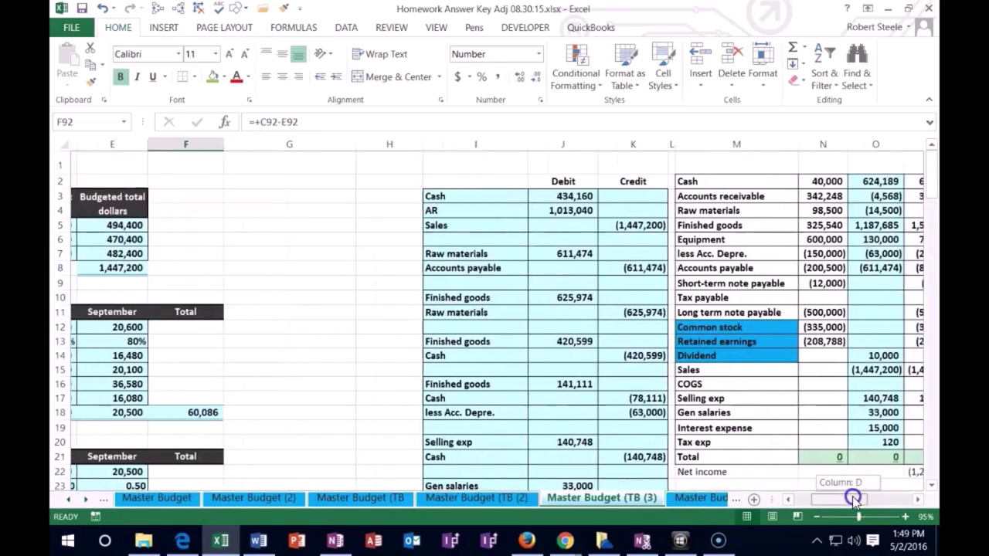
pyautogui.click(746, 284)
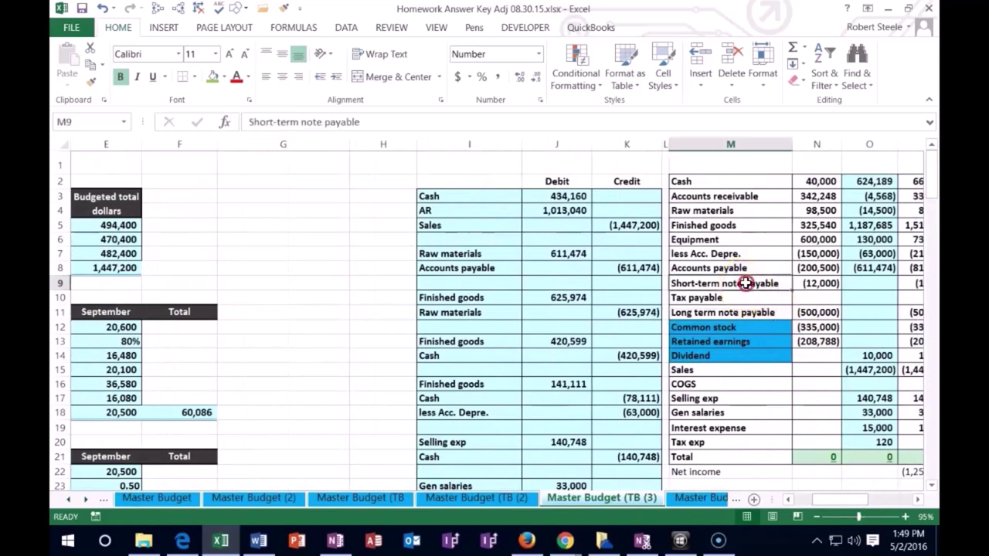
pyautogui.rightClick(746, 284)
pyautogui.click(768, 239)
pyautogui.scroll(-7, 628, 365)
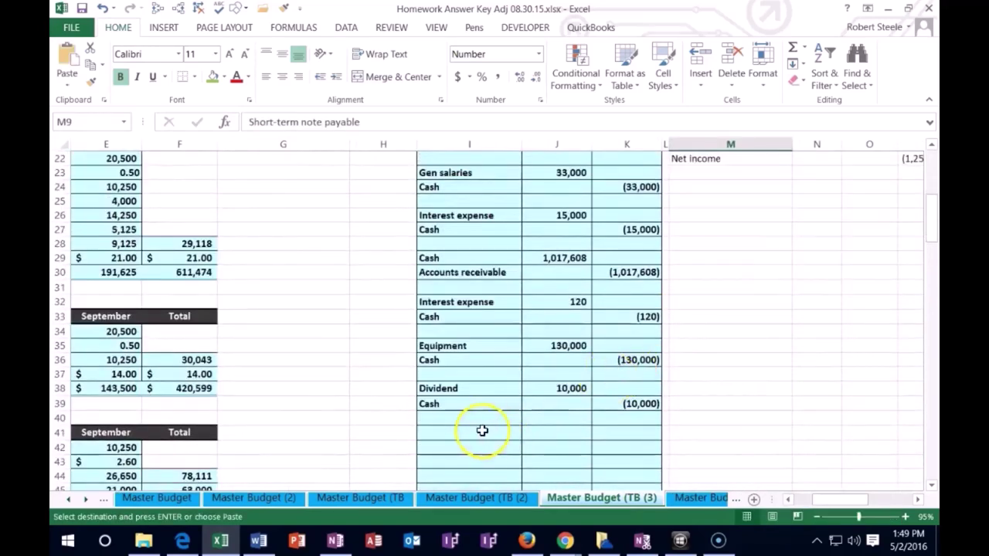
pyautogui.rightClick(482, 430)
pyautogui.click(512, 188)
# - Copy the Cash label from trial balance cell M2 as a value into journal cell I42
pyautogui.scroll(1, 667, 360)
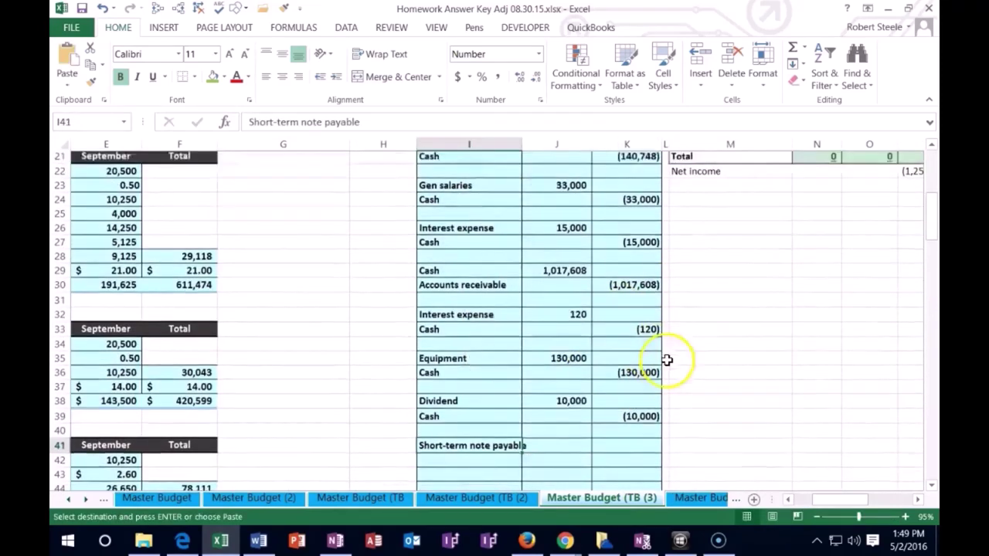
pyautogui.scroll(7, 667, 360)
pyautogui.click(689, 181)
pyautogui.rightClick(691, 182)
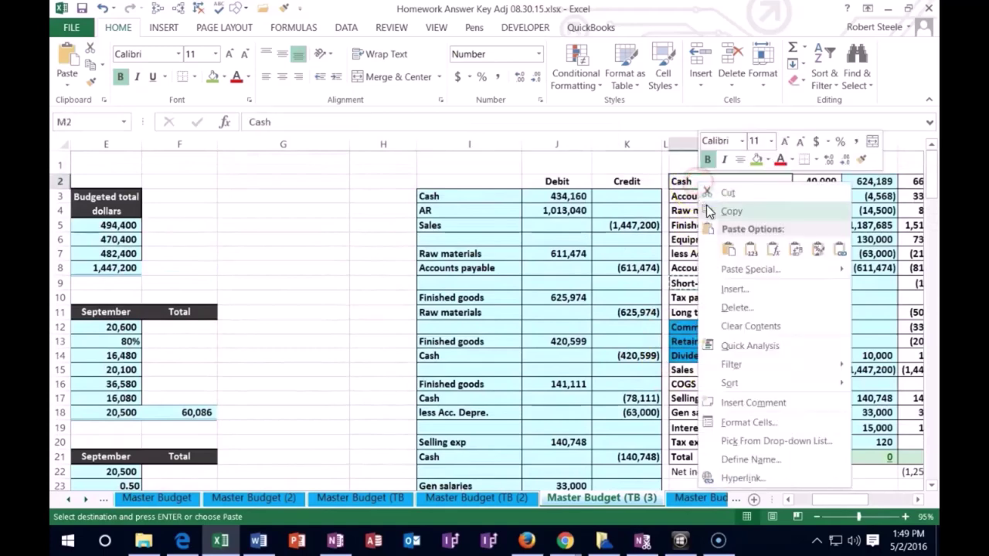
pyautogui.click(709, 211)
pyautogui.scroll(-8, 607, 342)
pyautogui.click(484, 408)
pyautogui.rightClick(483, 408)
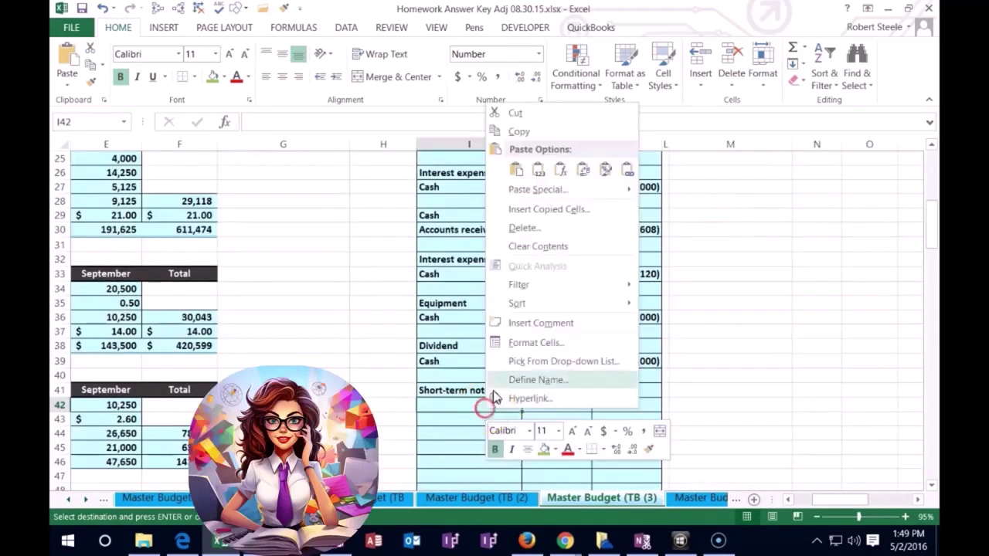
pyautogui.click(533, 170)
# - Link the short-term note payable debit in J41 to the total short-term loan adjustment in F92
pyautogui.click(572, 388)
pyautogui.write('-')
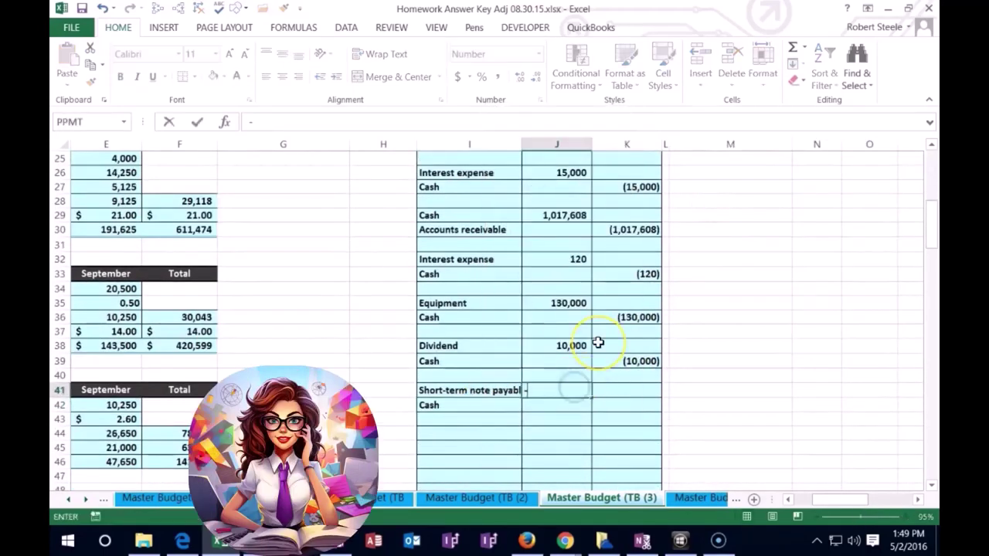
pyautogui.press('BackSpace')
pyautogui.write('=')
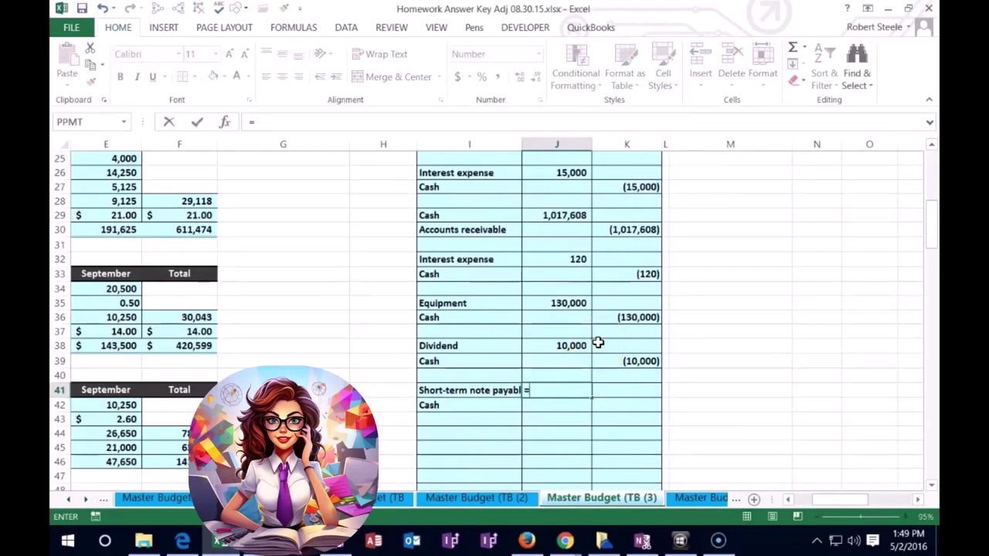
pyautogui.moveTo(840, 511); pyautogui.dragTo(821, 503)
pyautogui.scroll(-14, 514, 349)
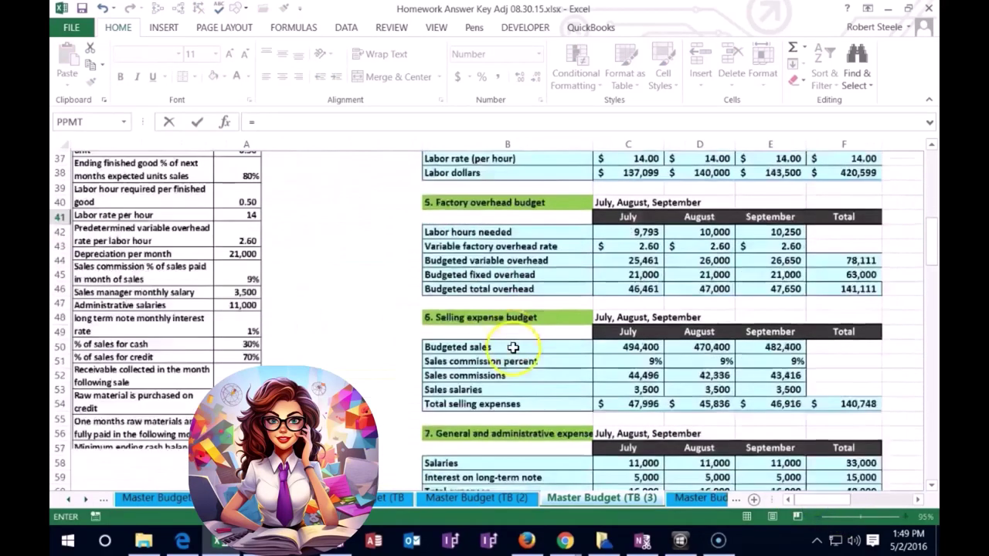
pyautogui.scroll(-20, 691, 431)
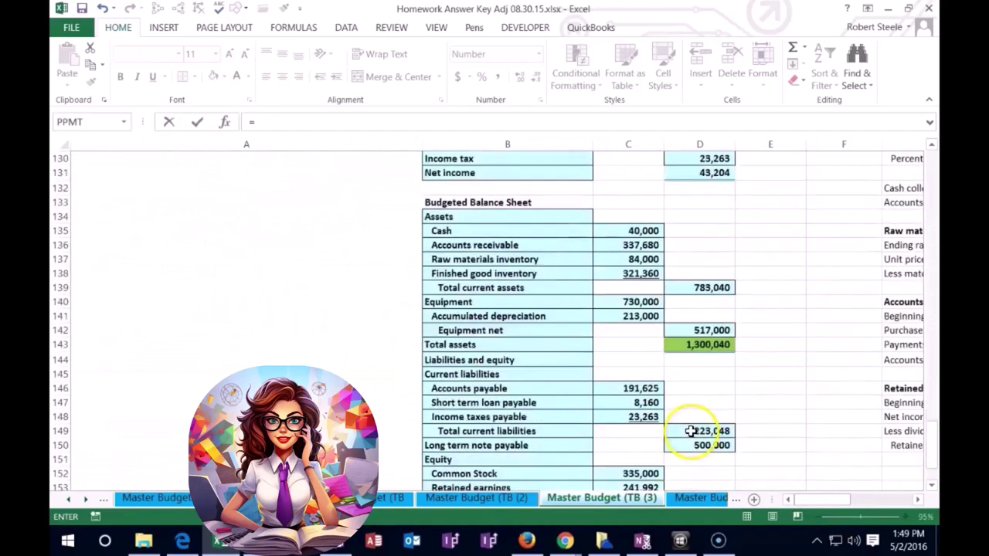
pyautogui.scroll(16, 691, 431)
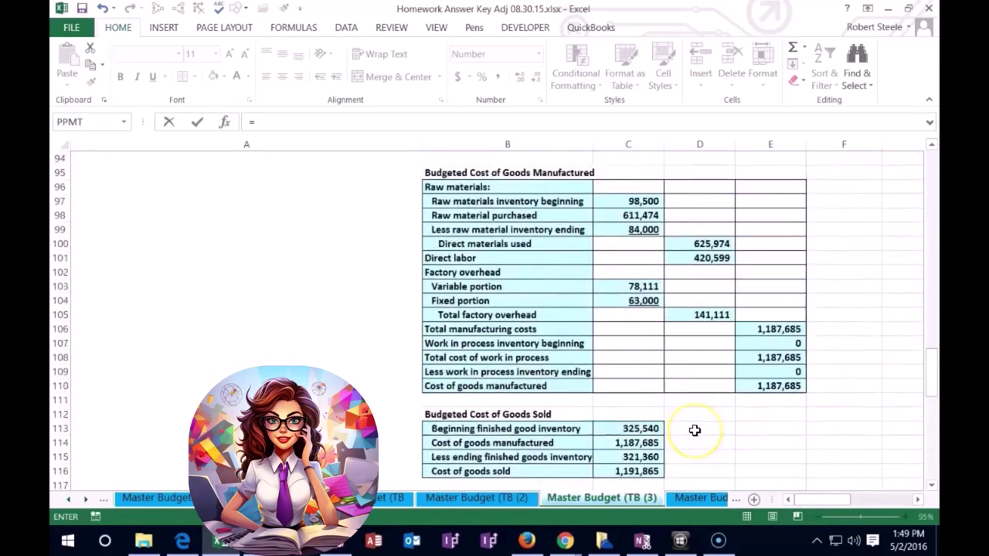
pyautogui.scroll(4, 695, 430)
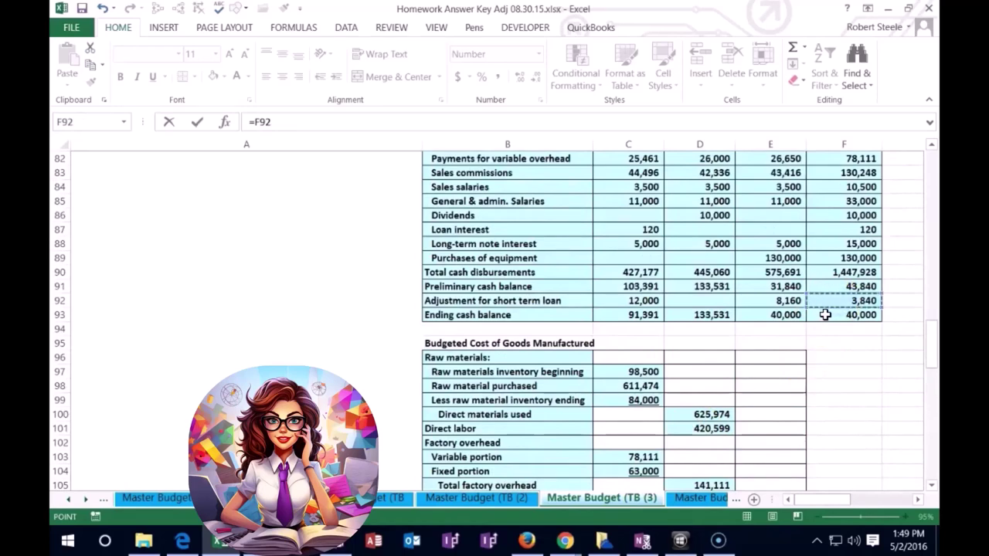
pyautogui.press('Return')
# - Enter the matching Cash credit in K42 as the negative of the J41 debit
pyautogui.press('Right')
pyautogui.press('Right')
pyautogui.press('Up')
pyautogui.press('Up')
pyautogui.press('Up')
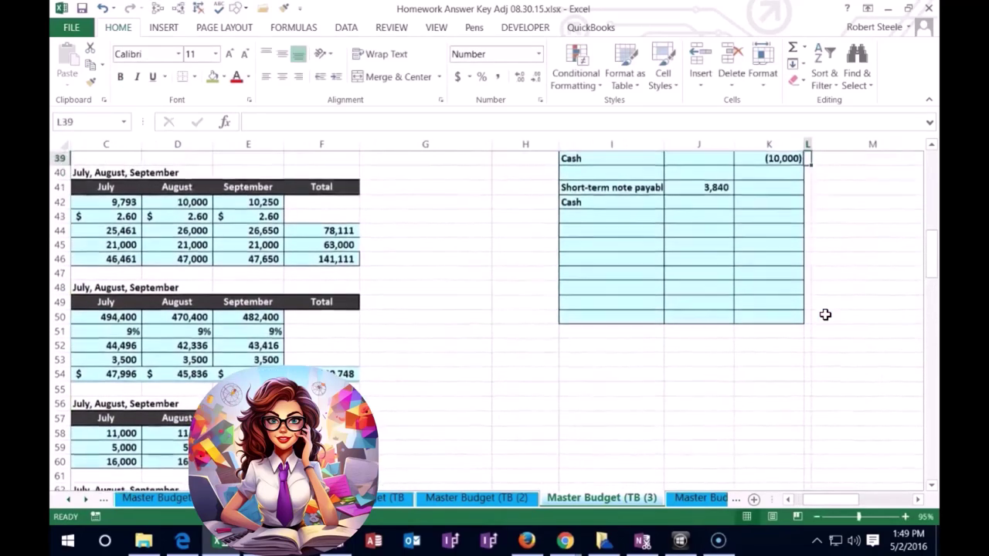
pyautogui.press('Down')
pyautogui.press('Down')
pyautogui.press('Down')
pyautogui.write('=-J41')
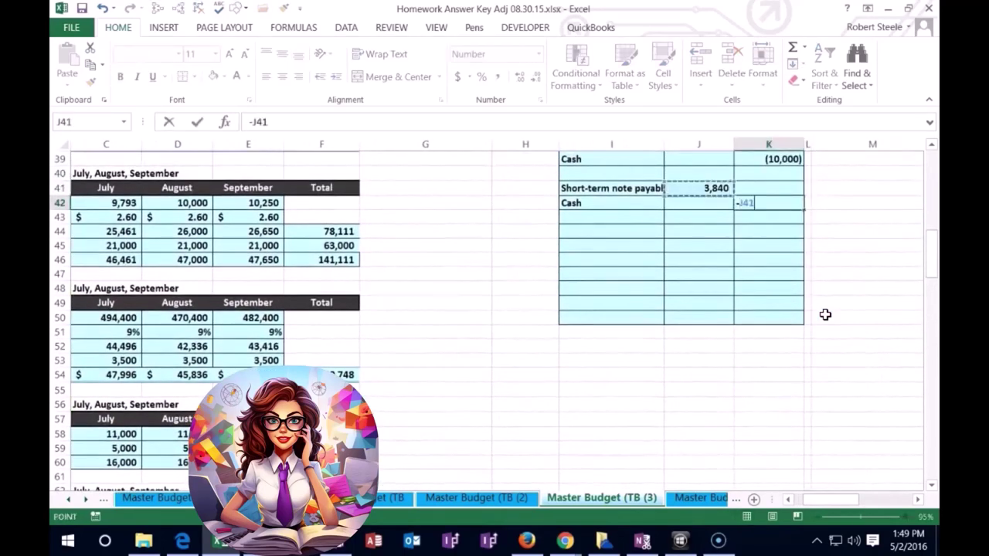
pyautogui.press('Return')
# - Add the K42 credit to the end of the Cash formula in trial balance cell O2
pyautogui.press('Right')
pyautogui.press('Right')
pyautogui.press('Right')
pyautogui.press('Right')
pyautogui.press('Right')
pyautogui.press('Right')
pyautogui.press('Right')
pyautogui.press('Right')
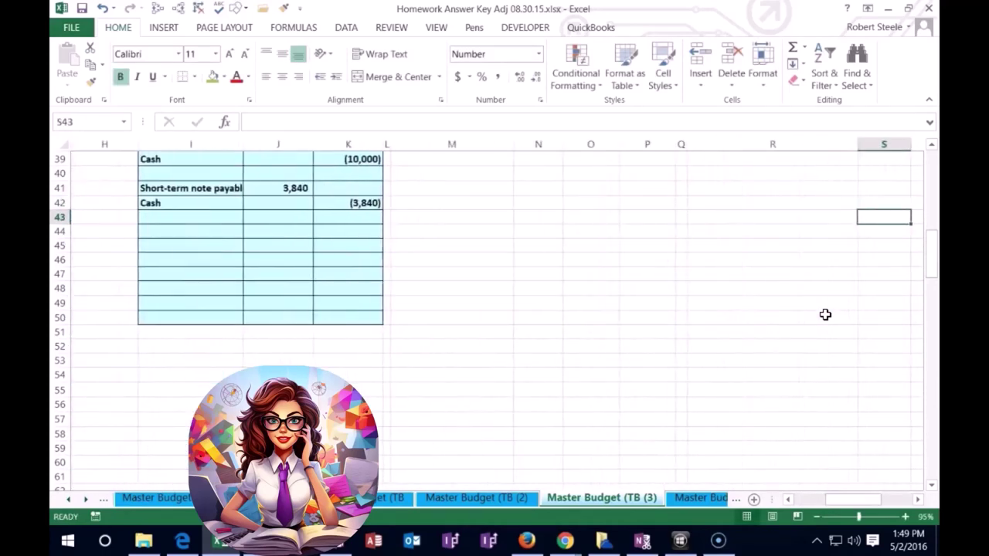
pyautogui.scroll(13, 825, 314)
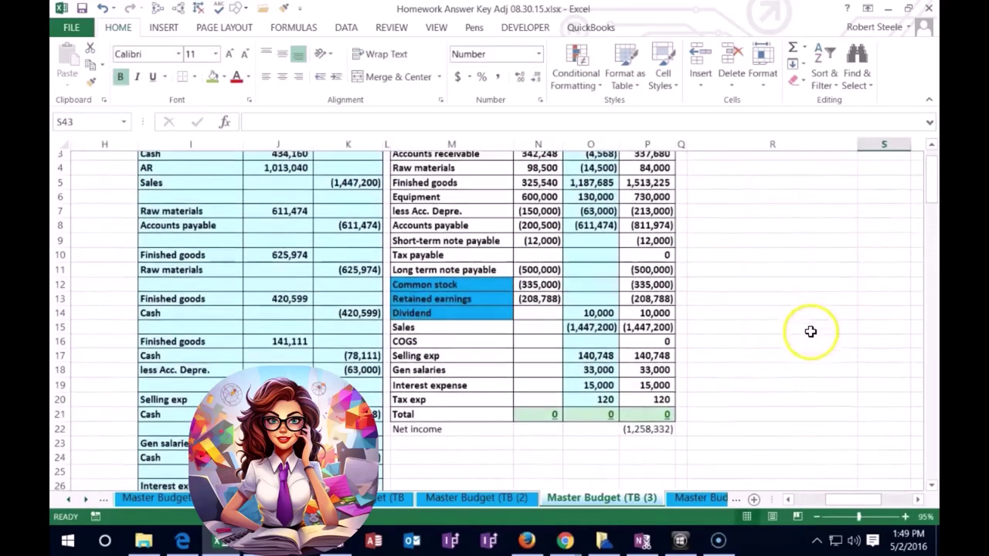
pyautogui.doubleClick(592, 182)
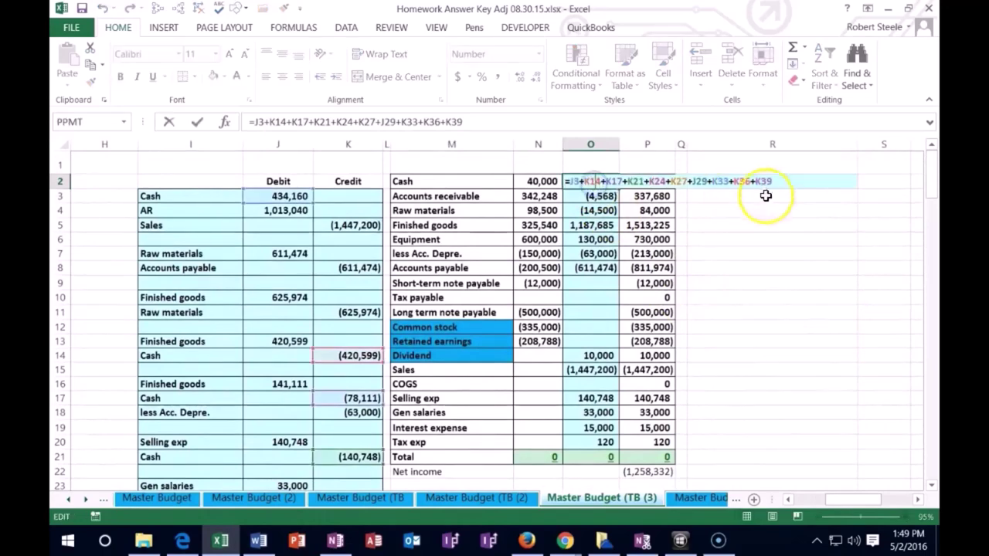
pyautogui.write('+')
pyautogui.scroll(-9, 302, 391)
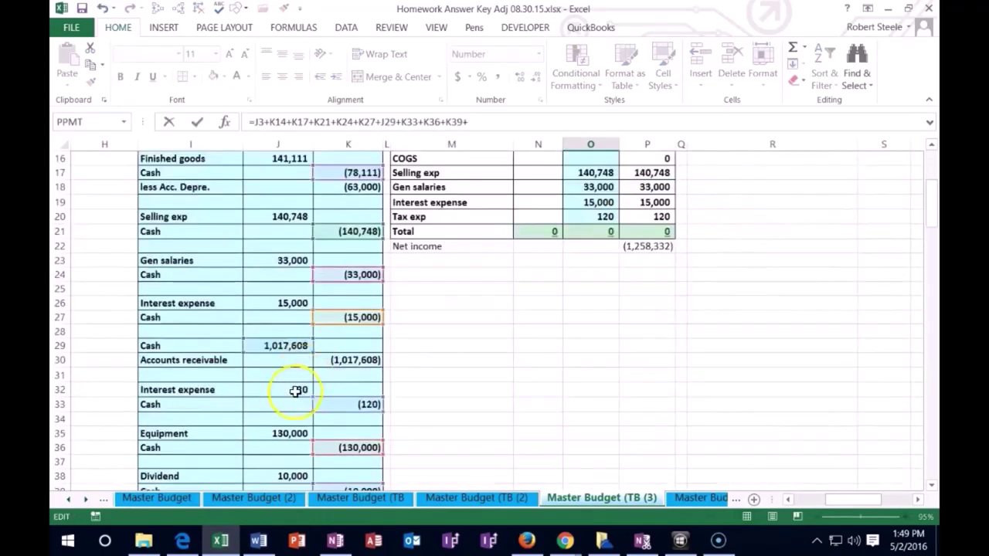
pyautogui.press('Return')
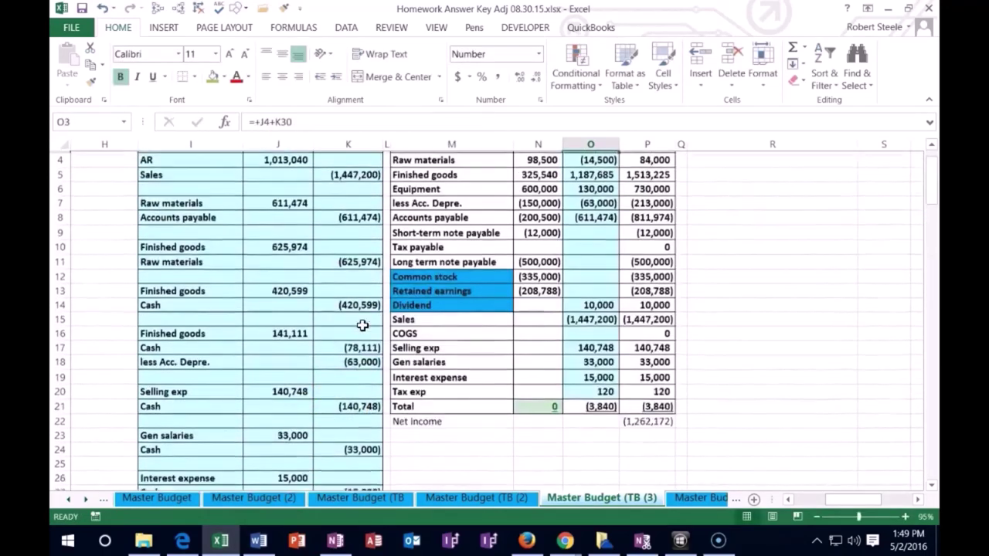
# - Link the Short-term note payable cell O9 in the trial balance to the J41 debit
pyautogui.click(586, 282)
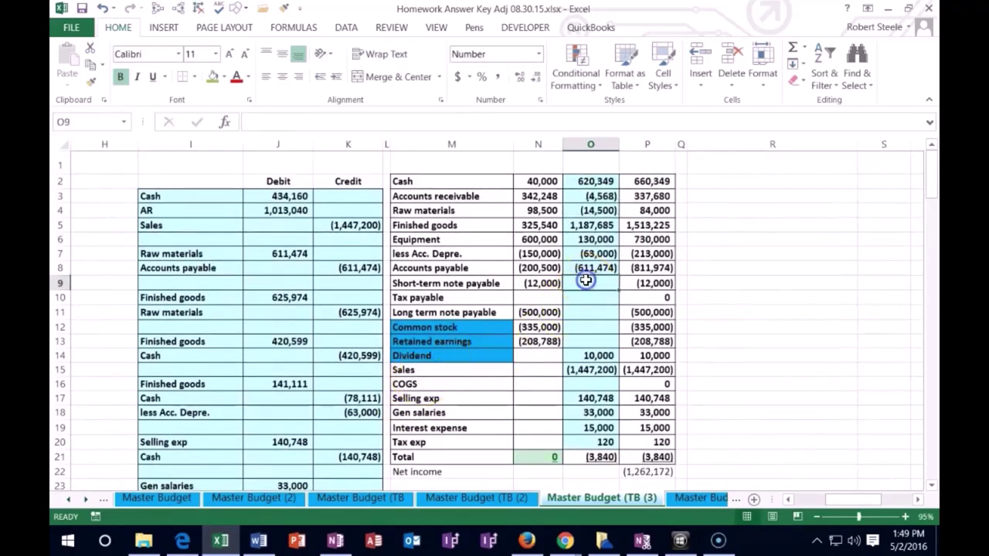
pyautogui.scroll(-7, 463, 302)
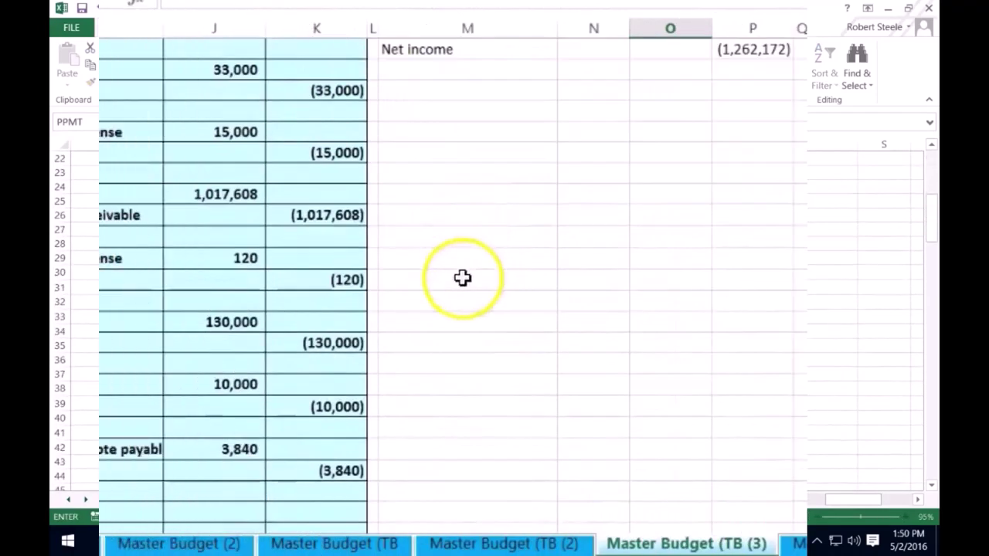
pyautogui.scroll(-1, 372, 410)
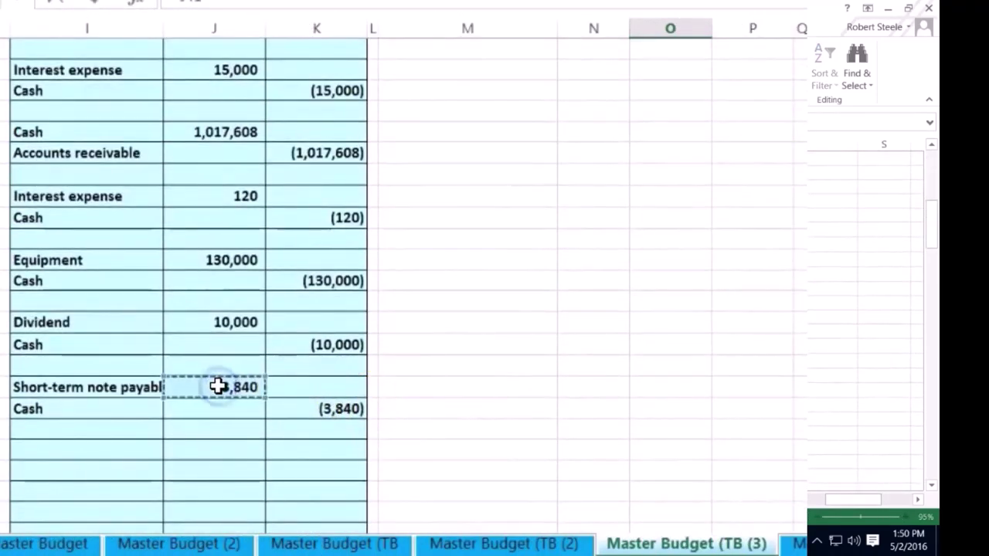